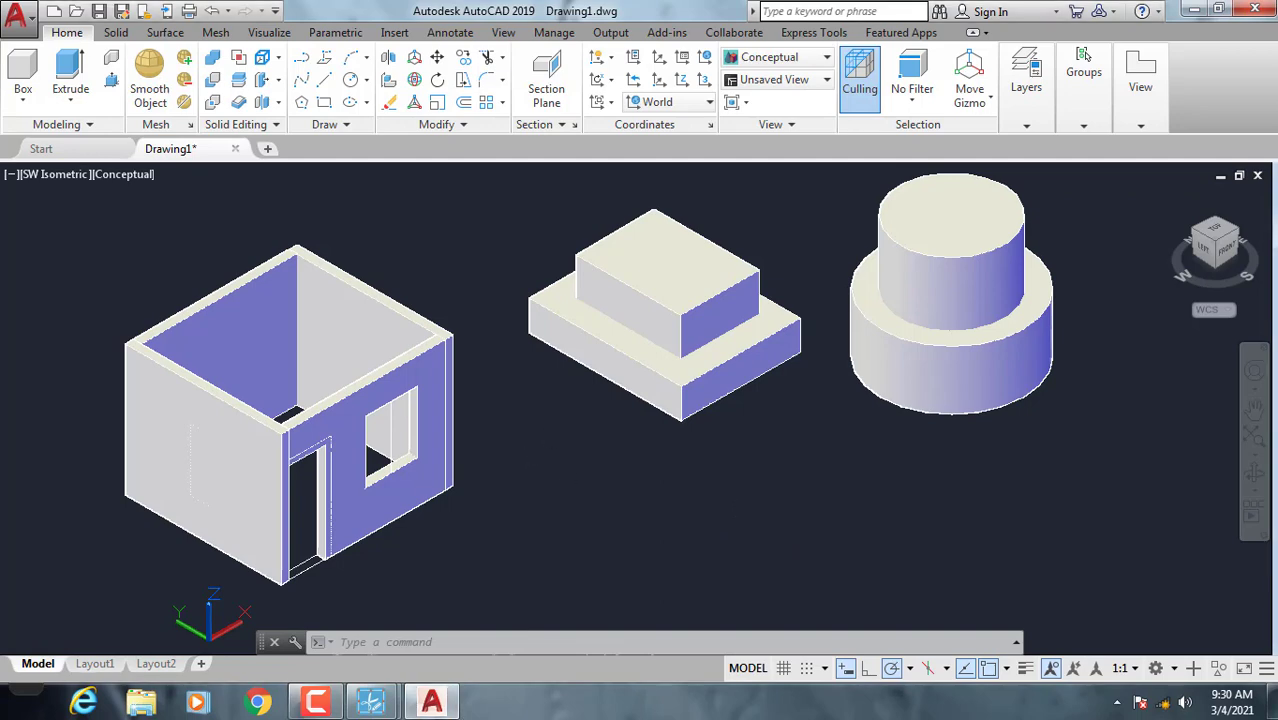
Zoom and pan the view to bring the stepped block into frame
scroll(650, 428, up, 3)
mouse_move(707, 433)
middle_down()
mouse_move(724, 433)
mouse_move(457, 387)
middle_up()
scroll(669, 437, down, 4)
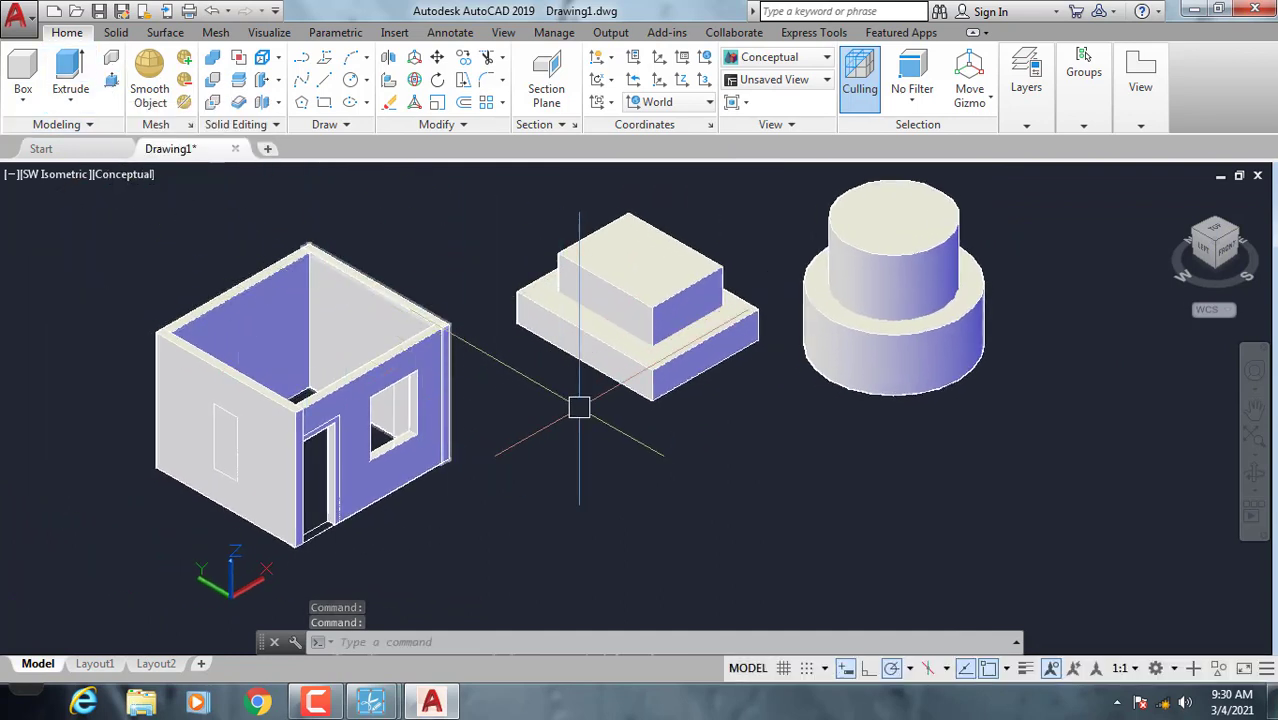
mouse_move(579, 407)
middle_down()
mouse_move(676, 431)
mouse_move(571, 368)
mouse_move(650, 372)
mouse_move(616, 370)
middle_up()
key(Escape)
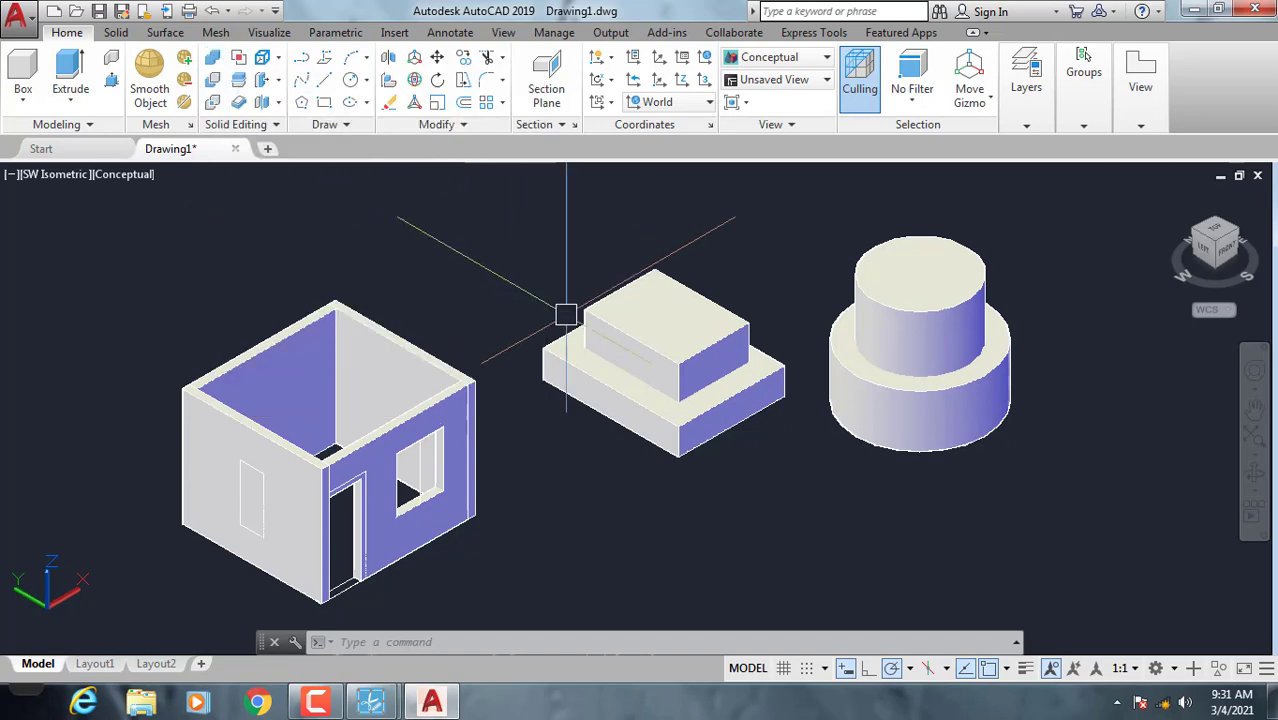
scroll(620, 330, up, 2)
shift+middle_drag(650, 320, 613, 260)
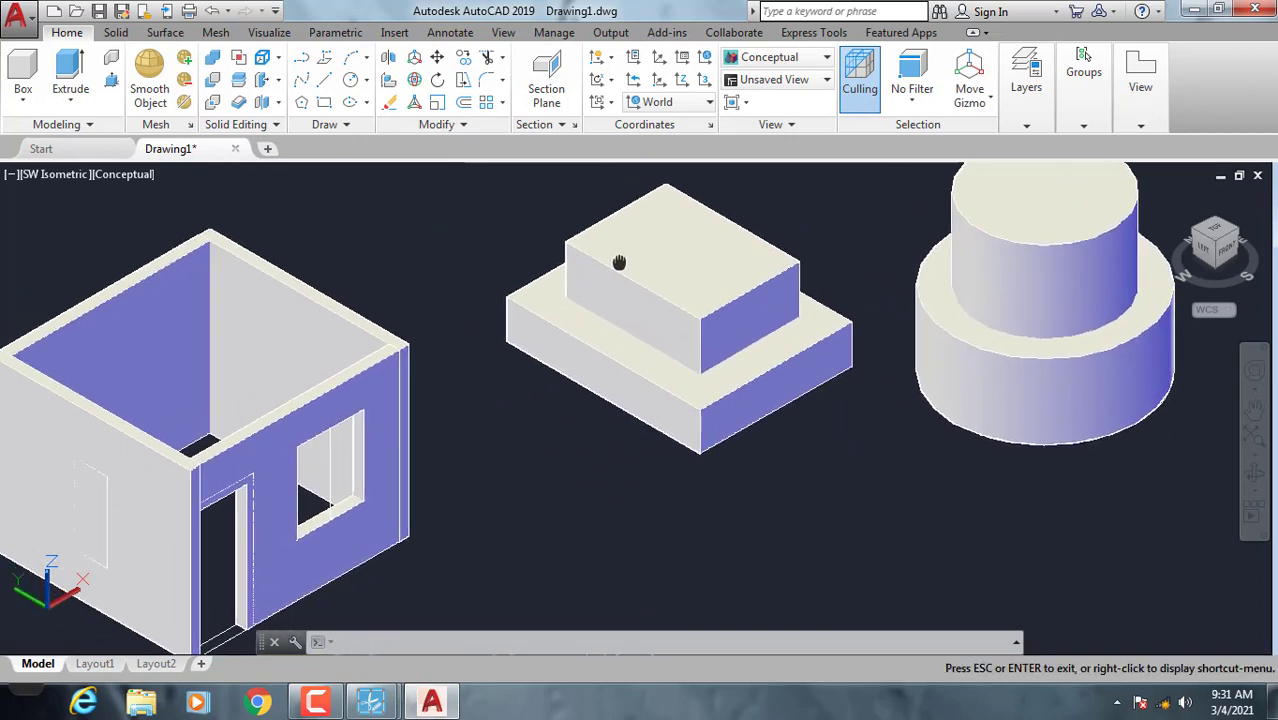
Click the stepped block's upper and lower boxes, then clear that selection
click(600, 262)
click(530, 310)
scroll(600, 262, up, 1)
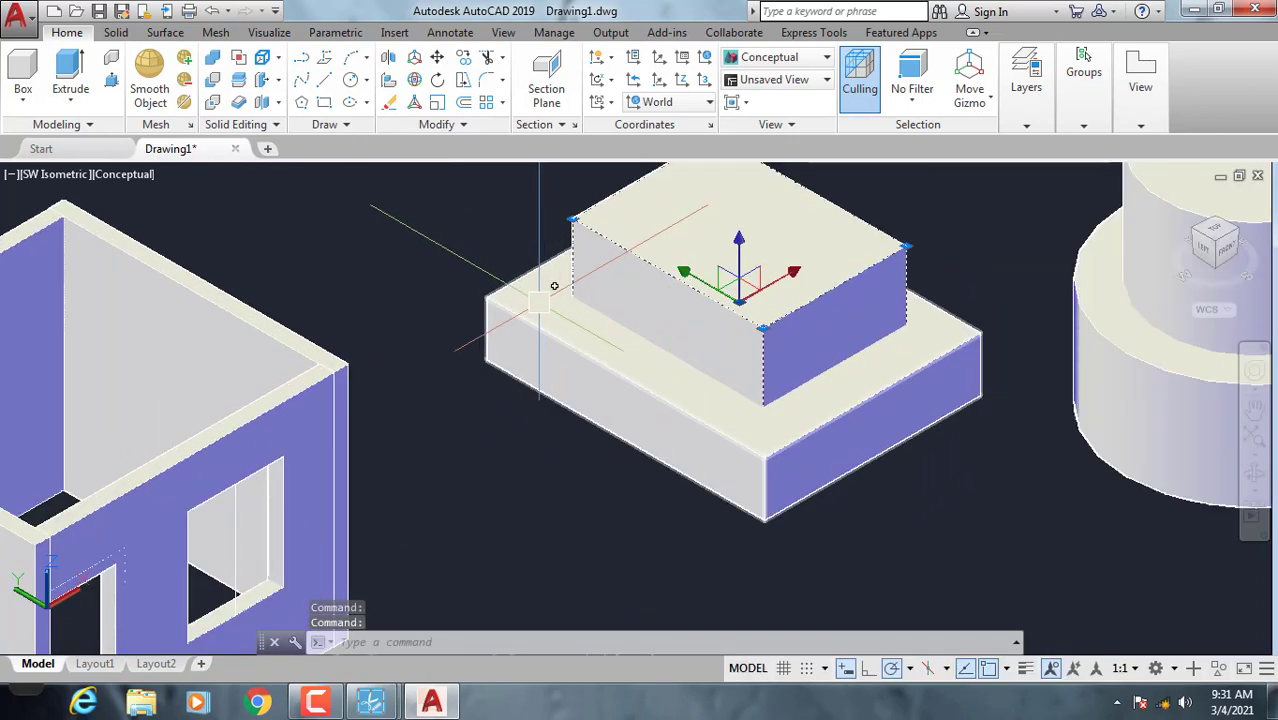
scroll(600, 262, up, 1)
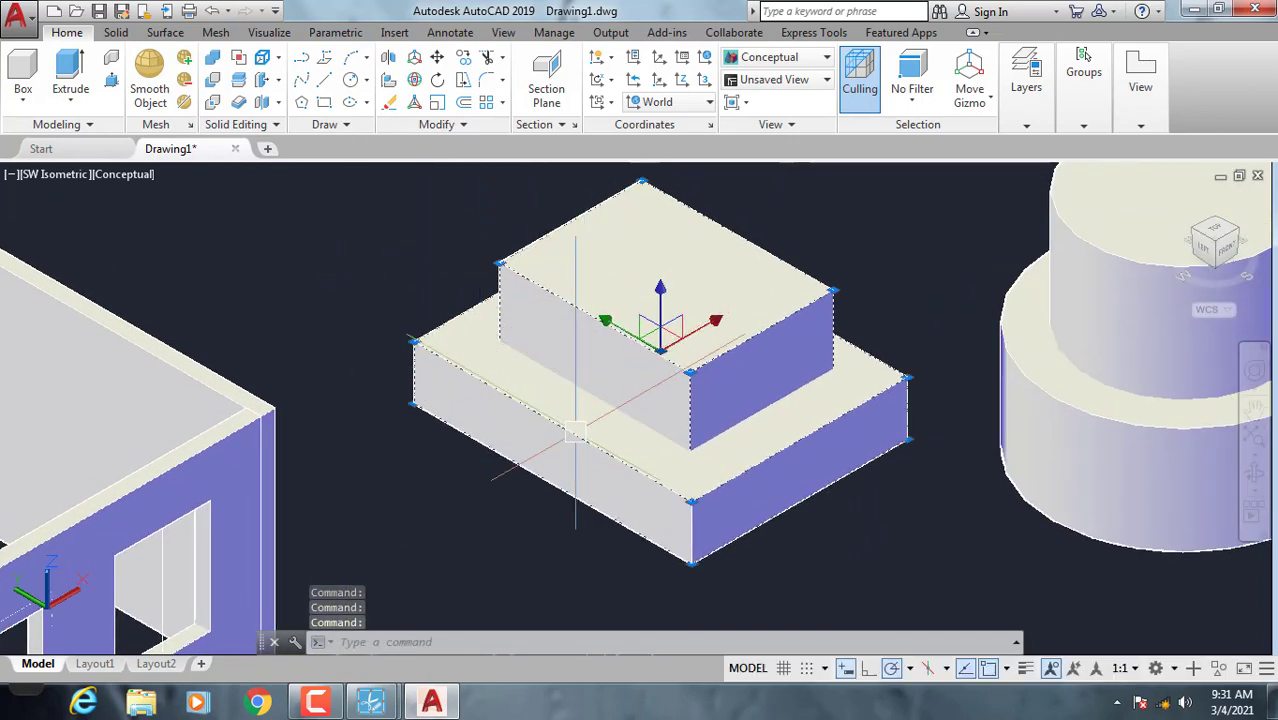
scroll(549, 432, down, 2)
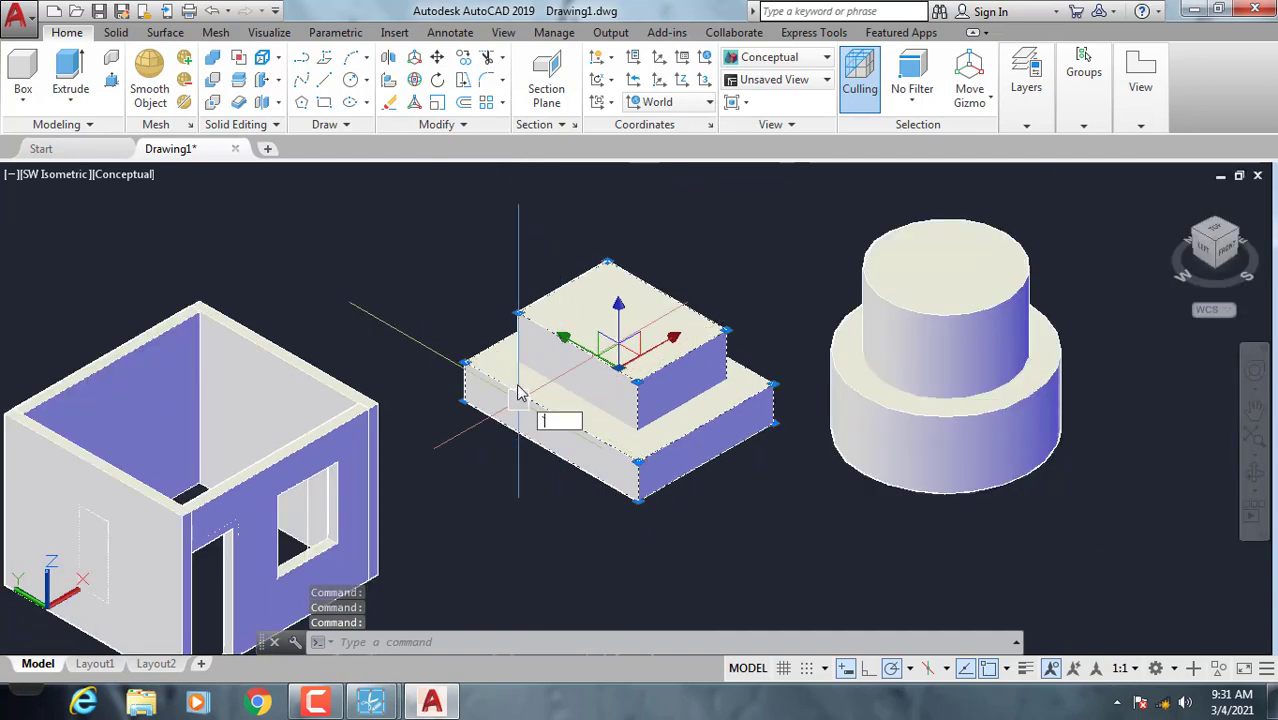
key(Escape)
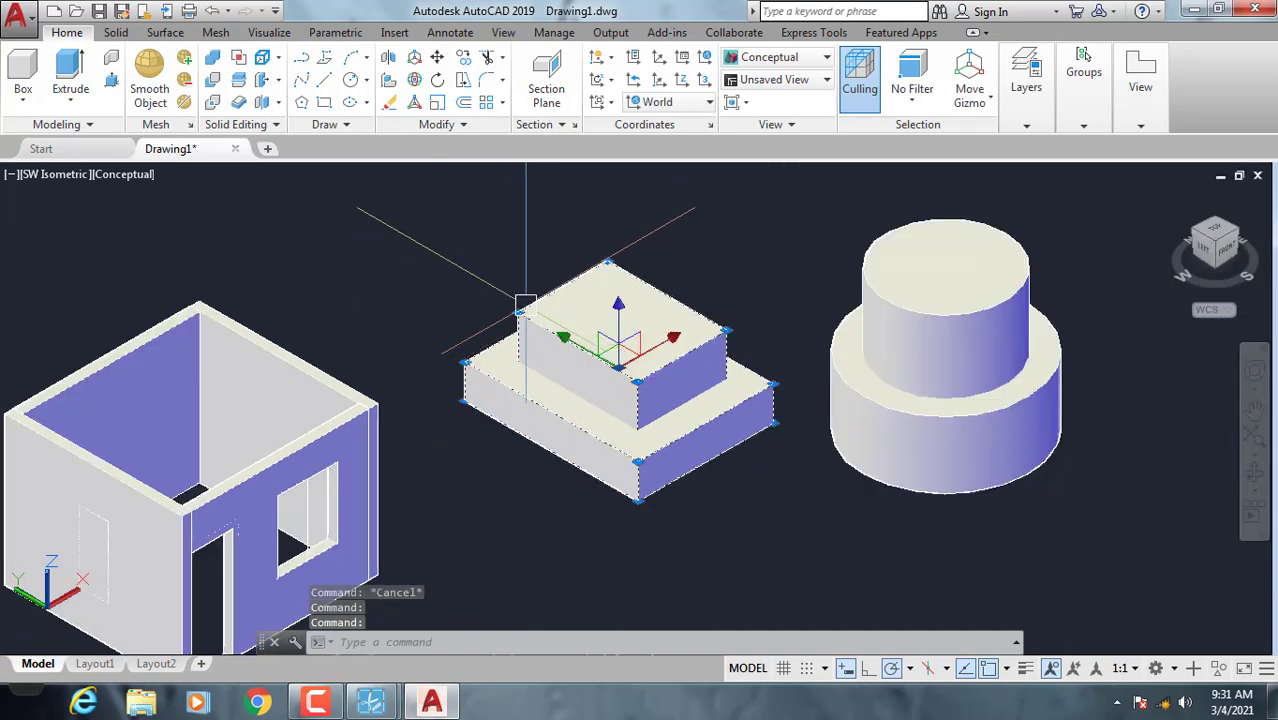
key(Escape)
Window-select both boxes of the stepped block and enter CO to copy it
click(510, 362)
scroll(668, 422, down, 2)
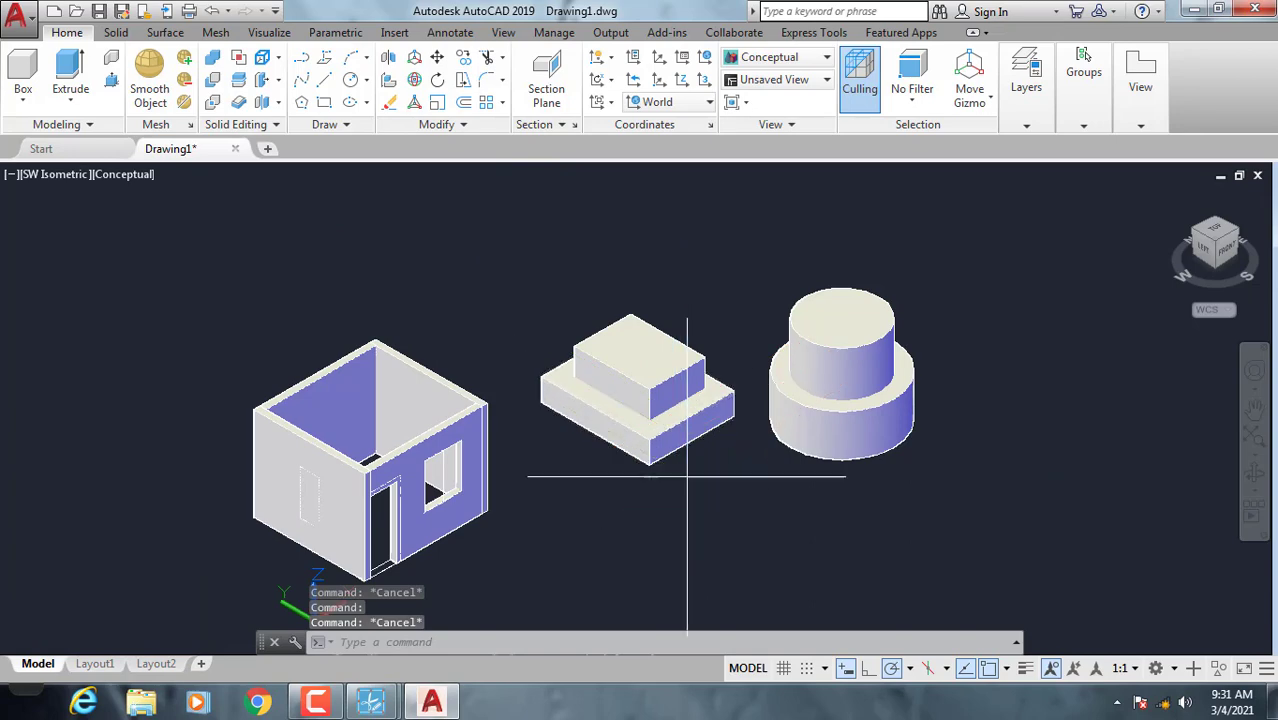
click(584, 344)
text(o)
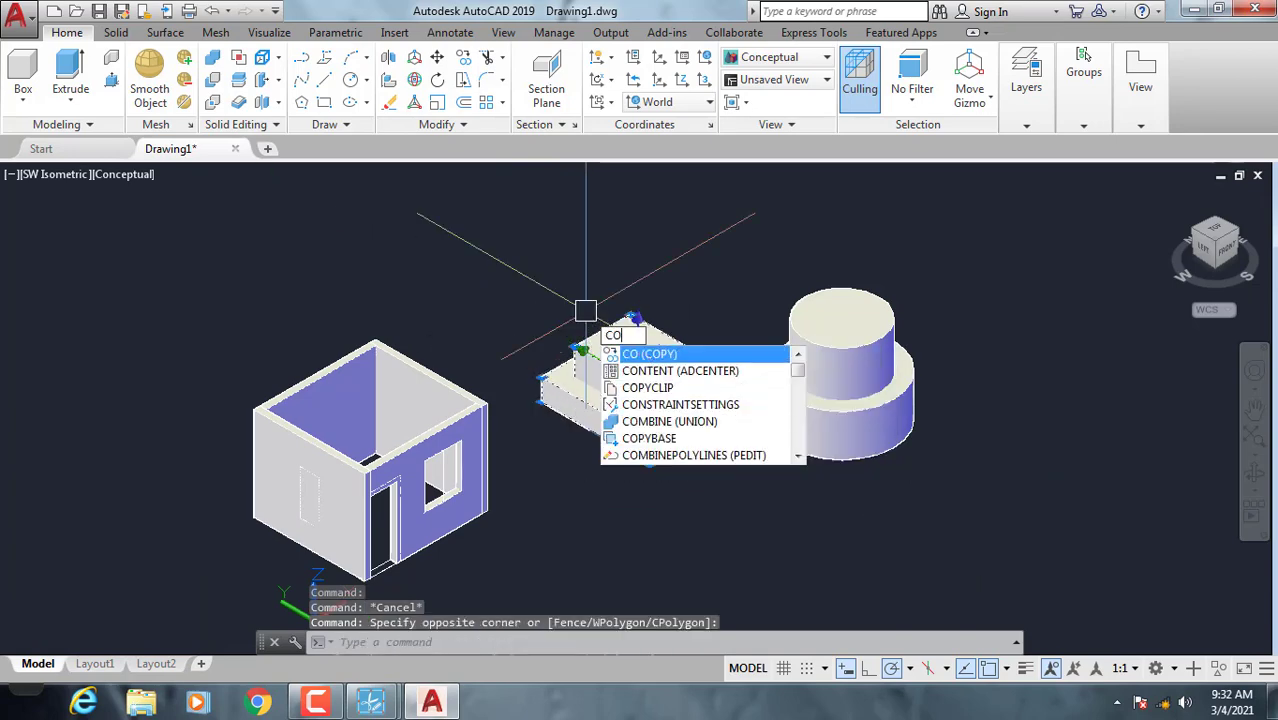
Copy the stepped block from one base point to the right, upper left, top centre and top right
click(650, 356)
click(541, 402)
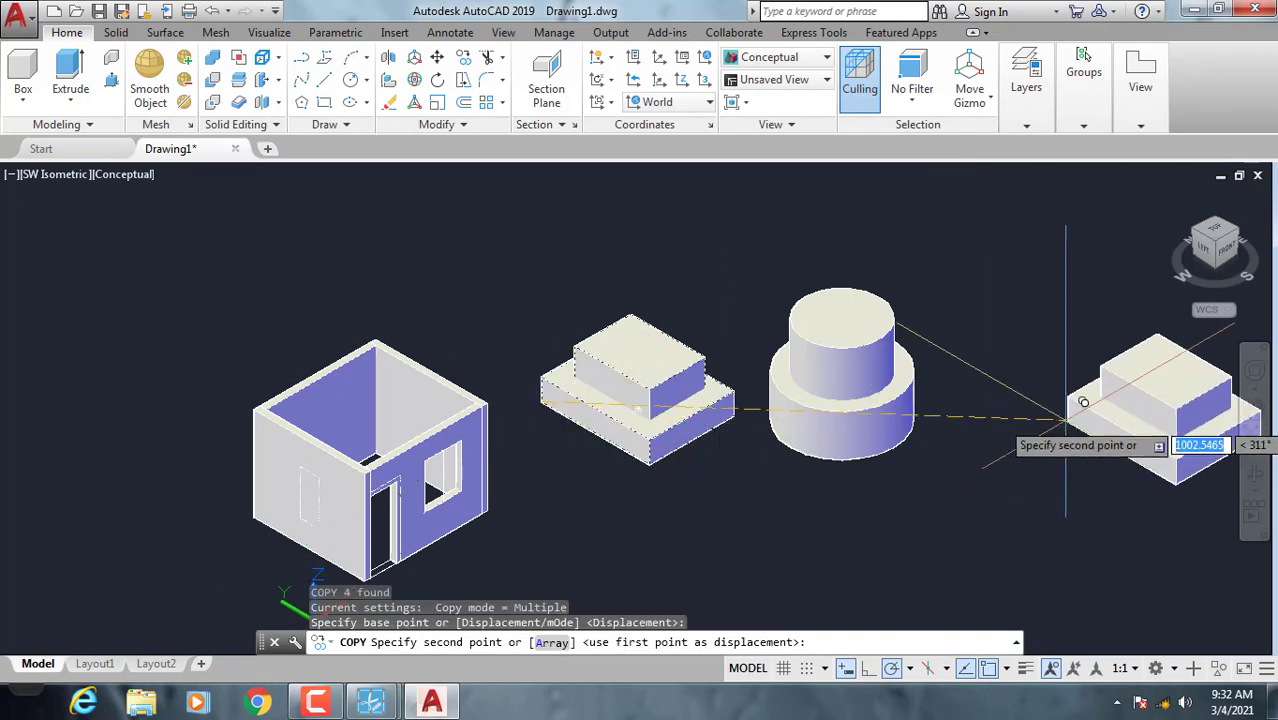
click(1060, 404)
click(120, 272)
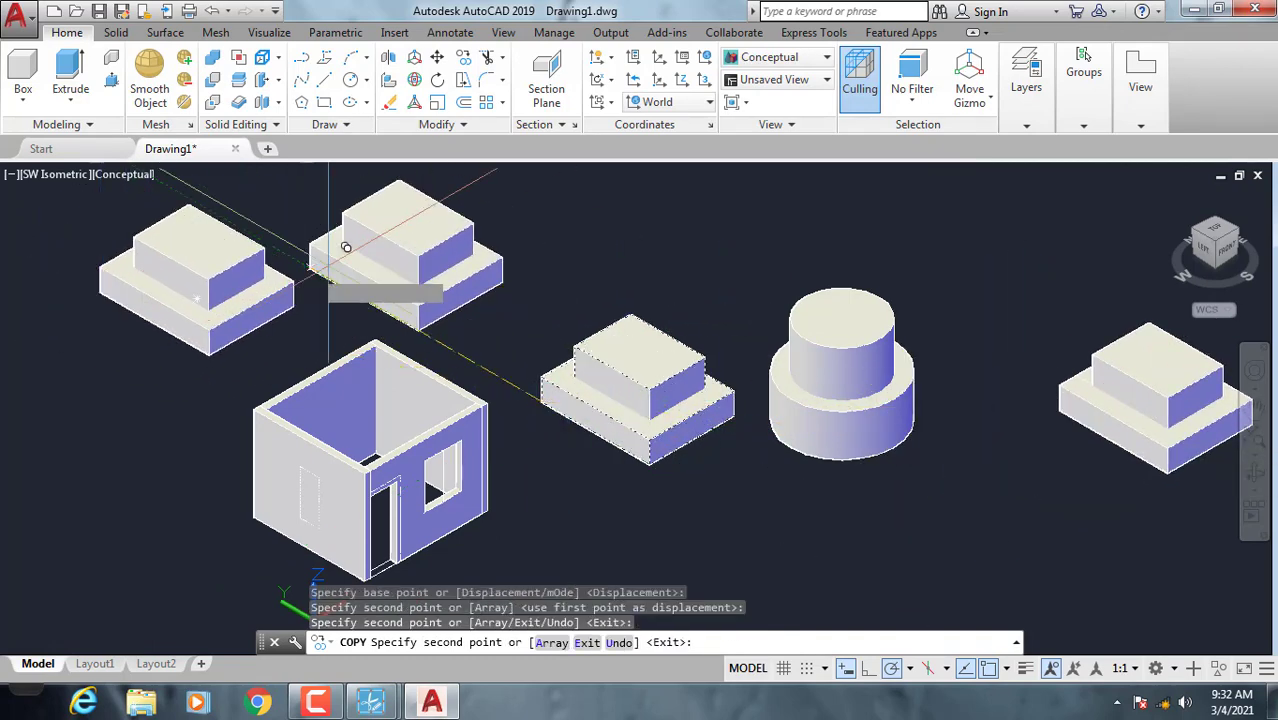
click(420, 235)
click(805, 233)
key(Return)
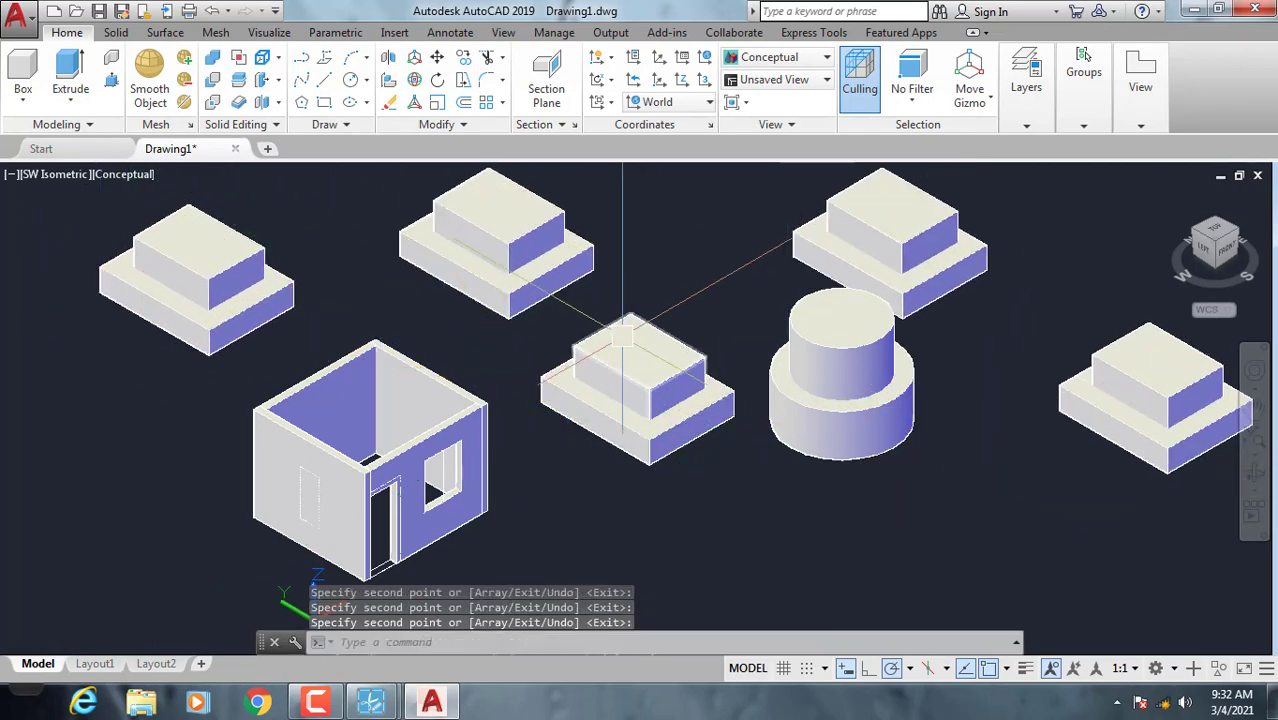
middle_drag(610, 333, 615, 360)
Move the centre block's upper box straight up along Z with M
scroll(610, 365, up, 2)
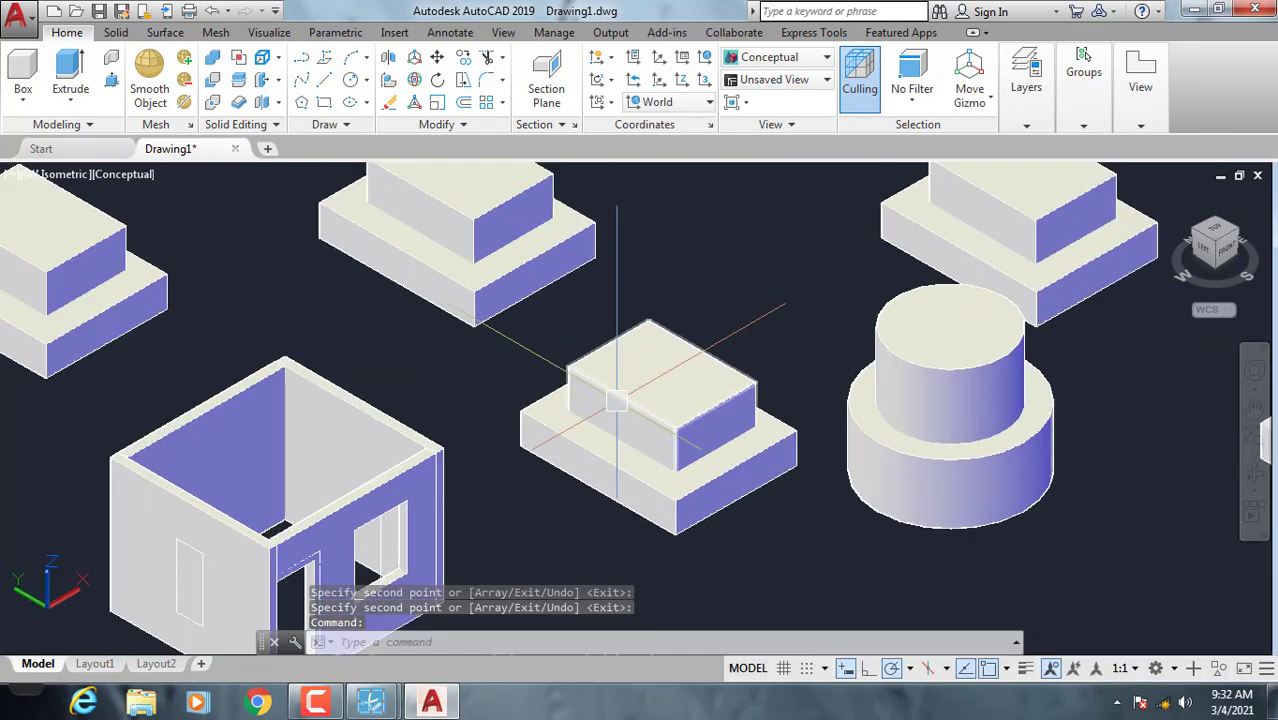
click(640, 372)
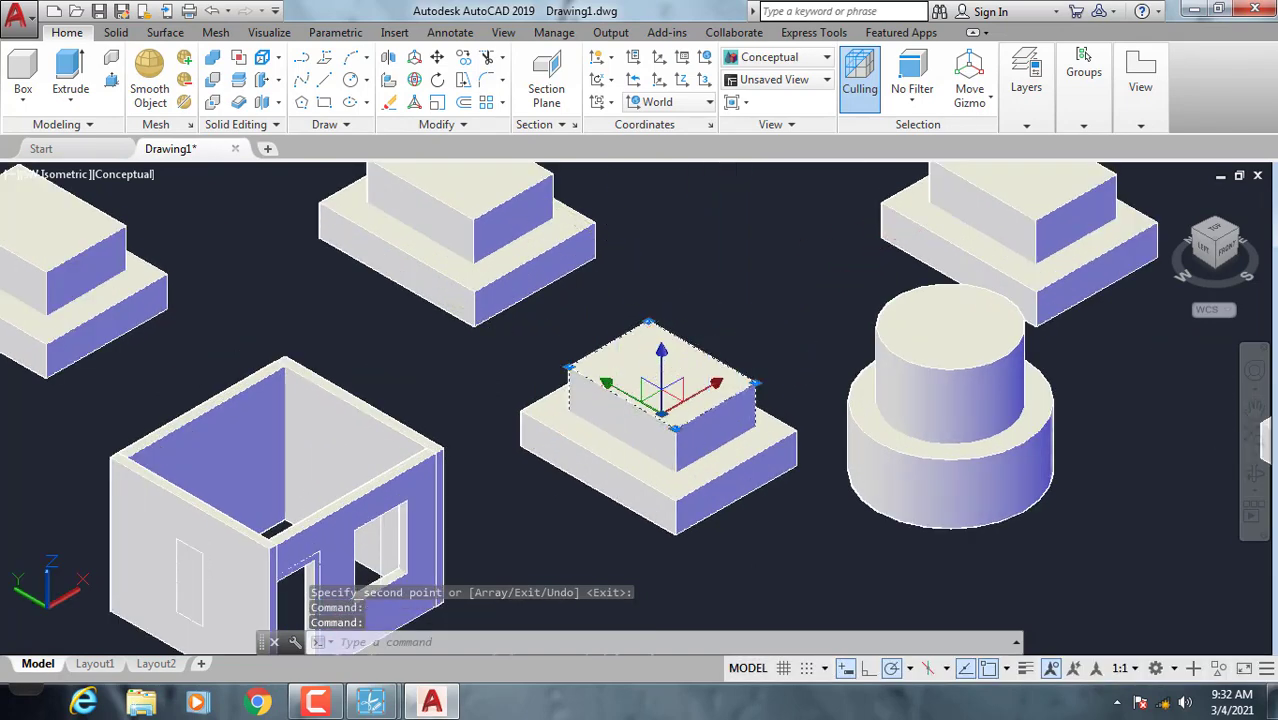
text(m)
key(Return)
click(782, 296)
click(795, 262)
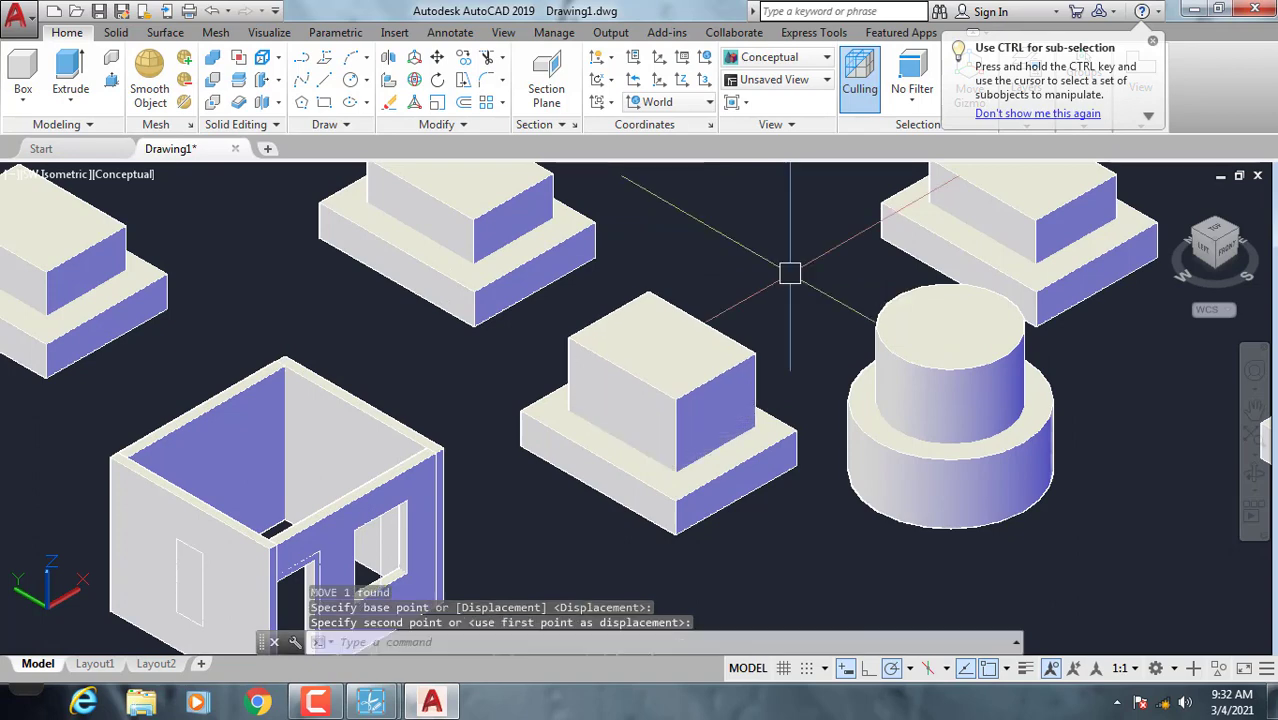
key(Escape)
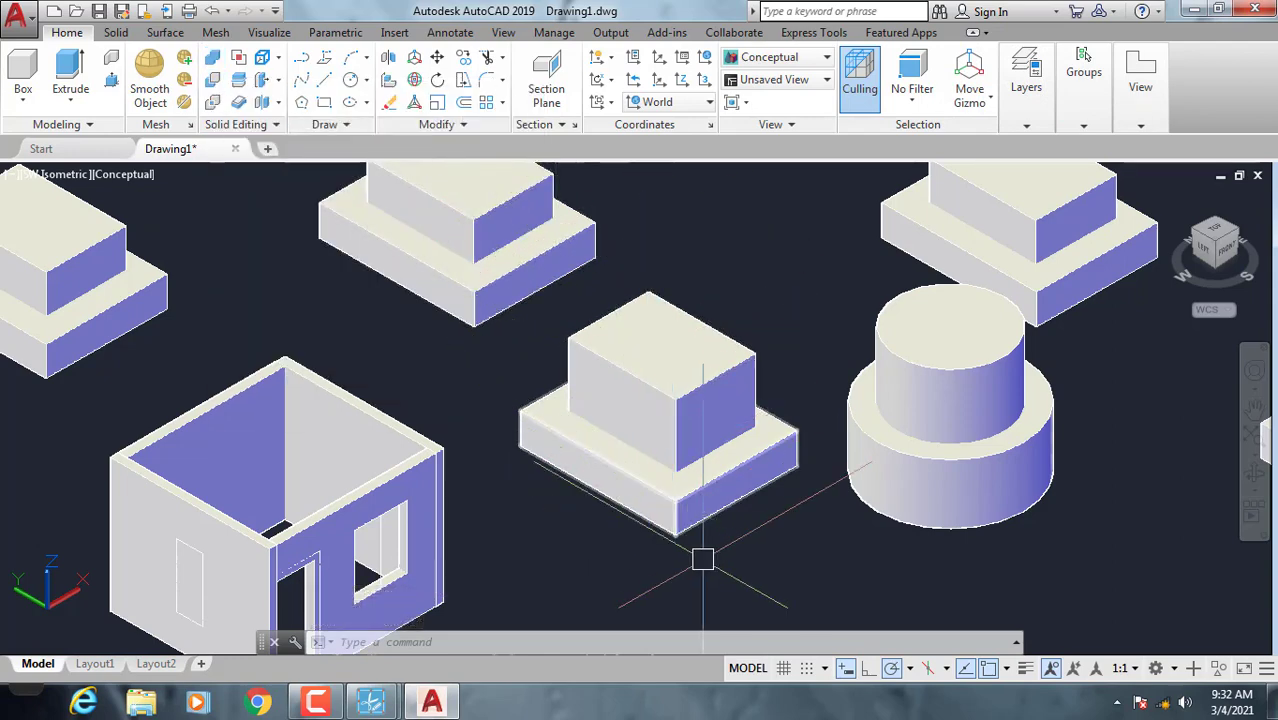
middle_drag(645, 390, 651, 368)
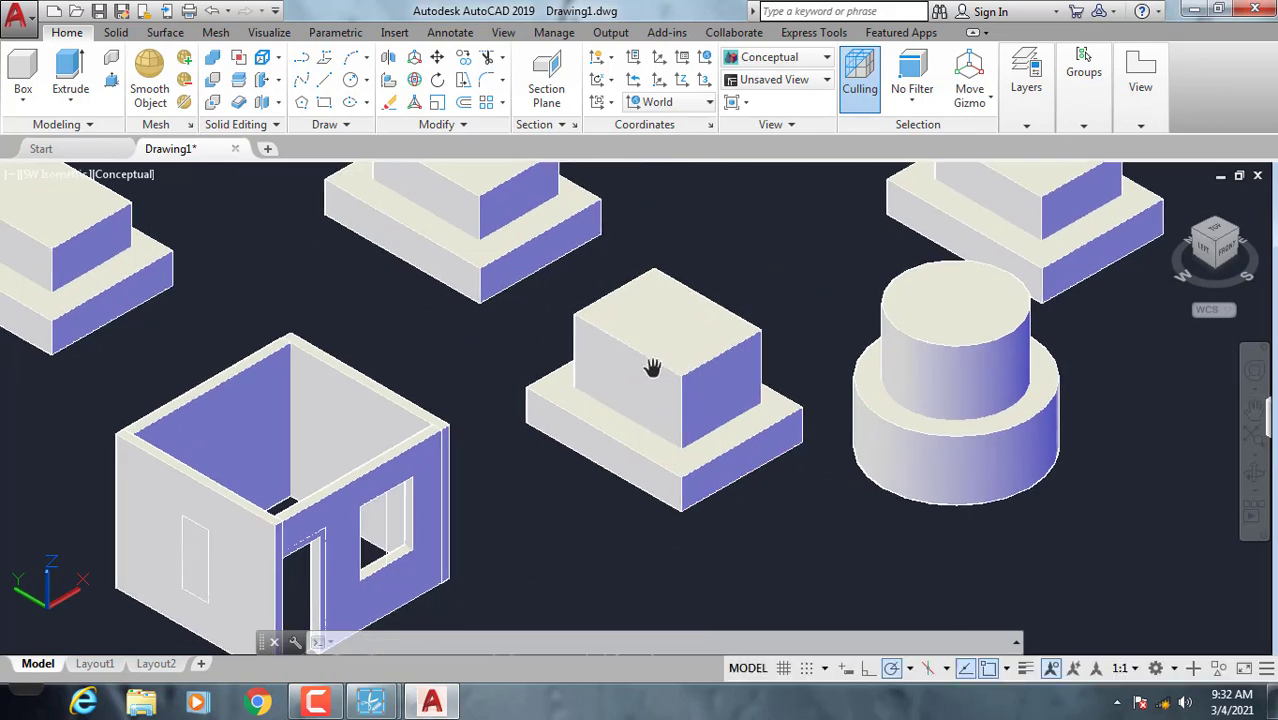
scroll(651, 368, up, 2)
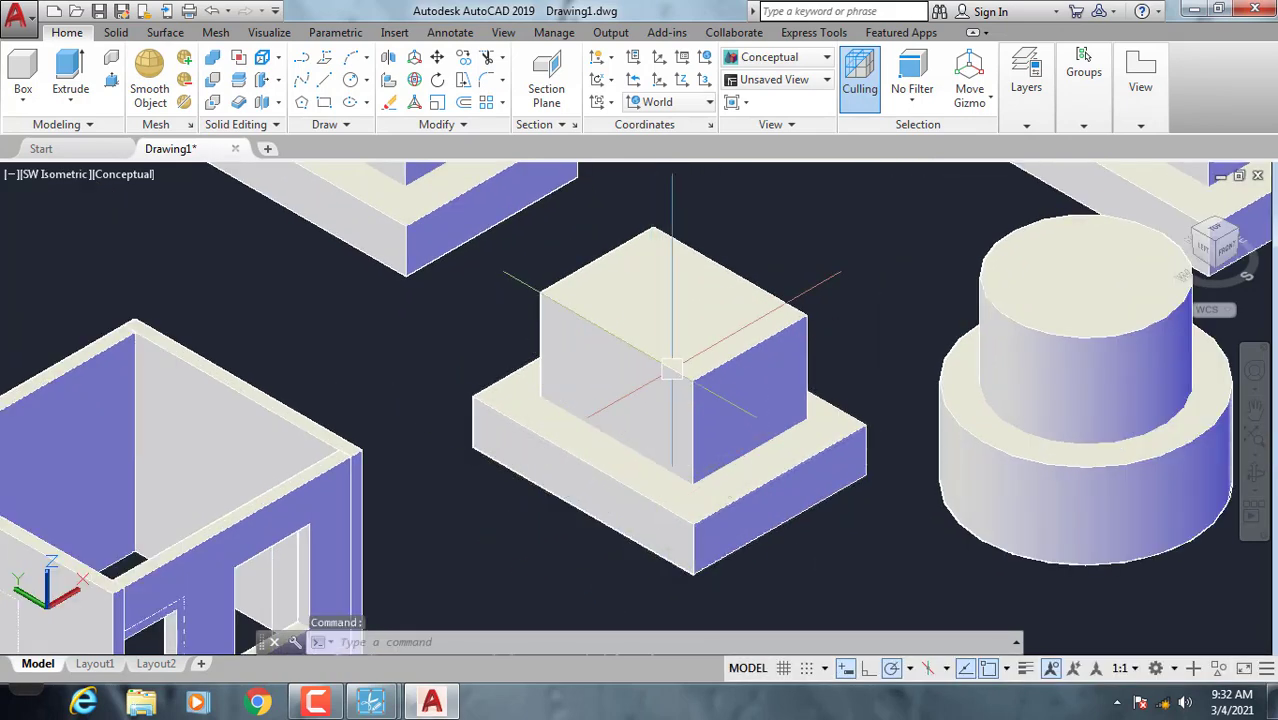
click(630, 400)
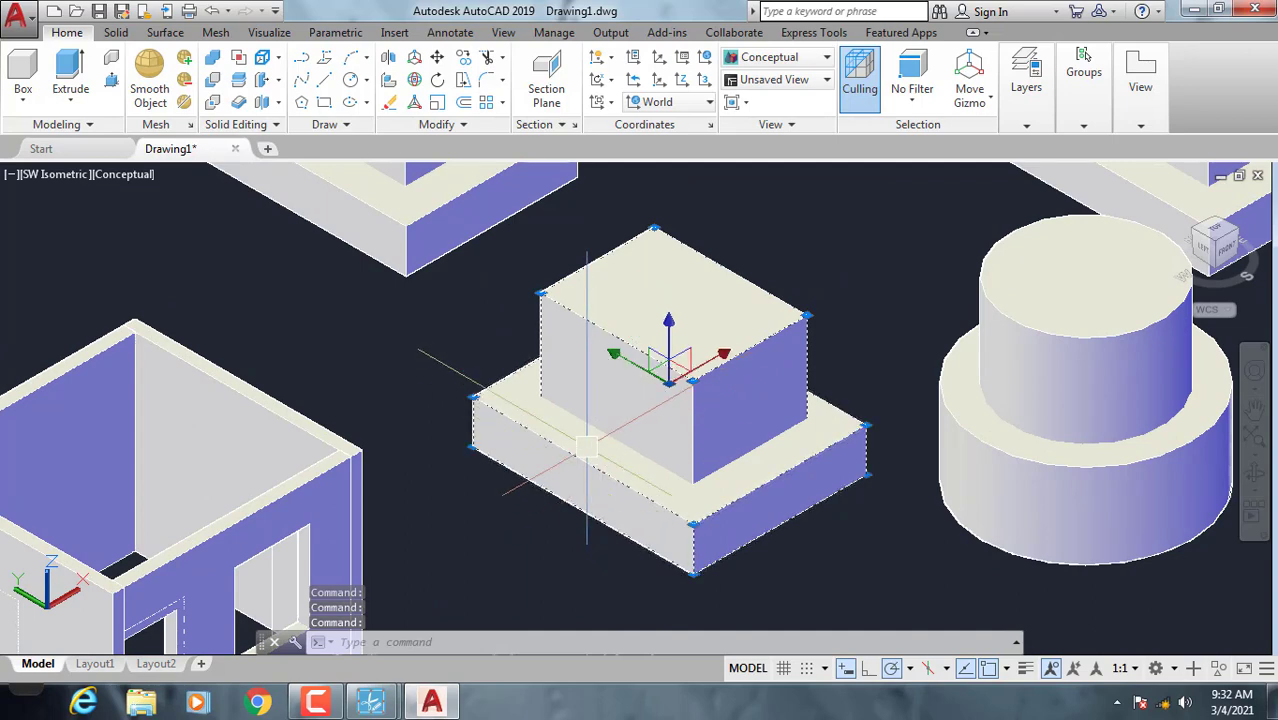
key(Escape)
click(633, 391)
click(608, 492)
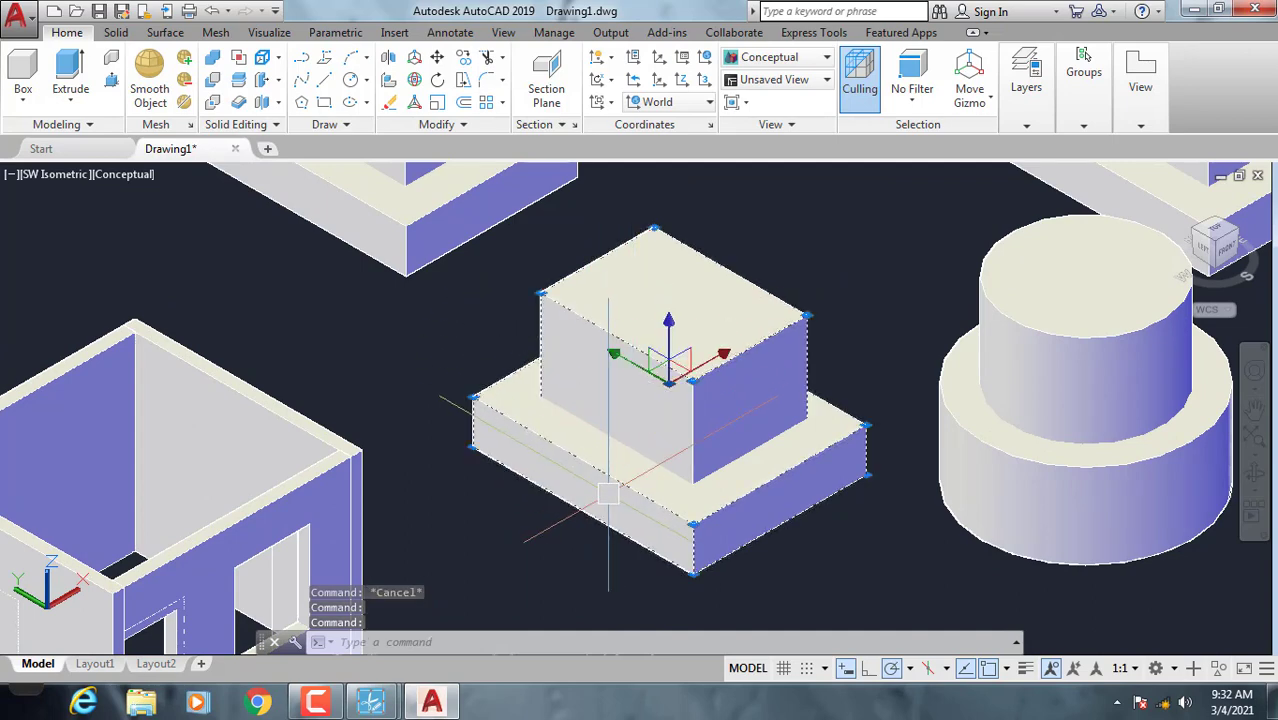
key(Escape)
middle_drag(465, 354, 570, 294)
scroll(570, 294, down, 2)
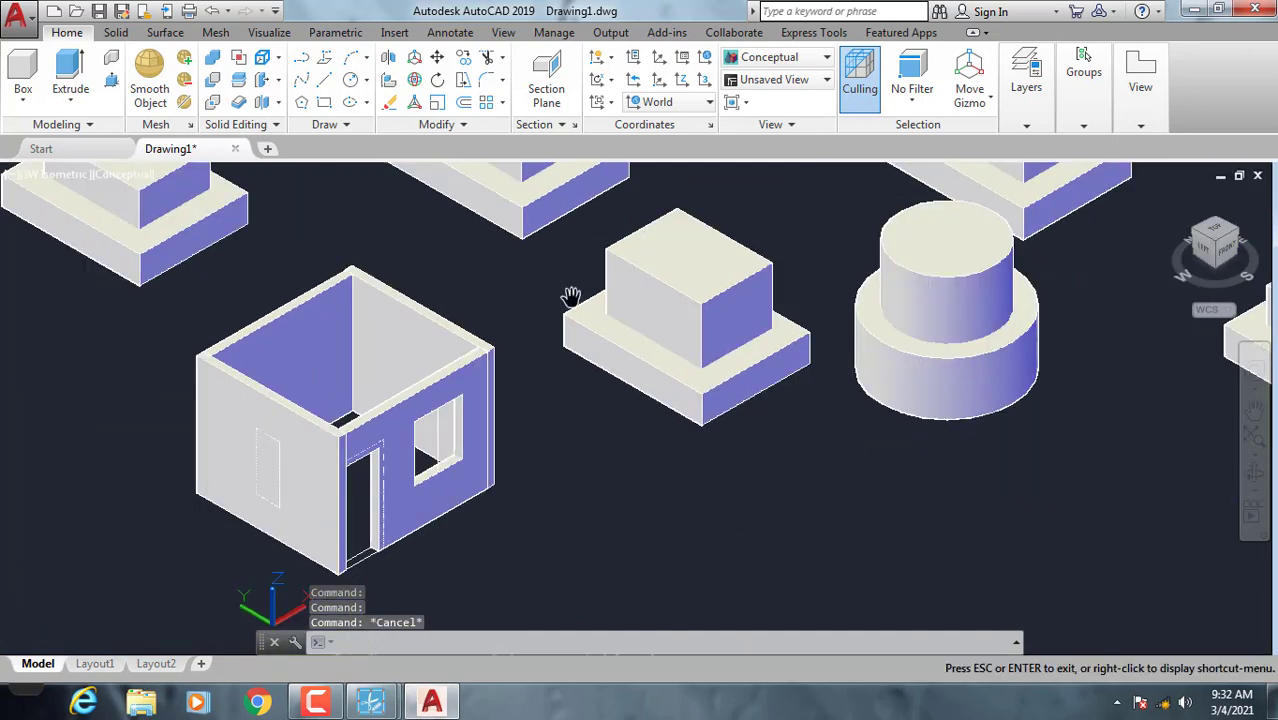
scroll(211, 374, up, 2)
click(211, 374)
click(230, 290)
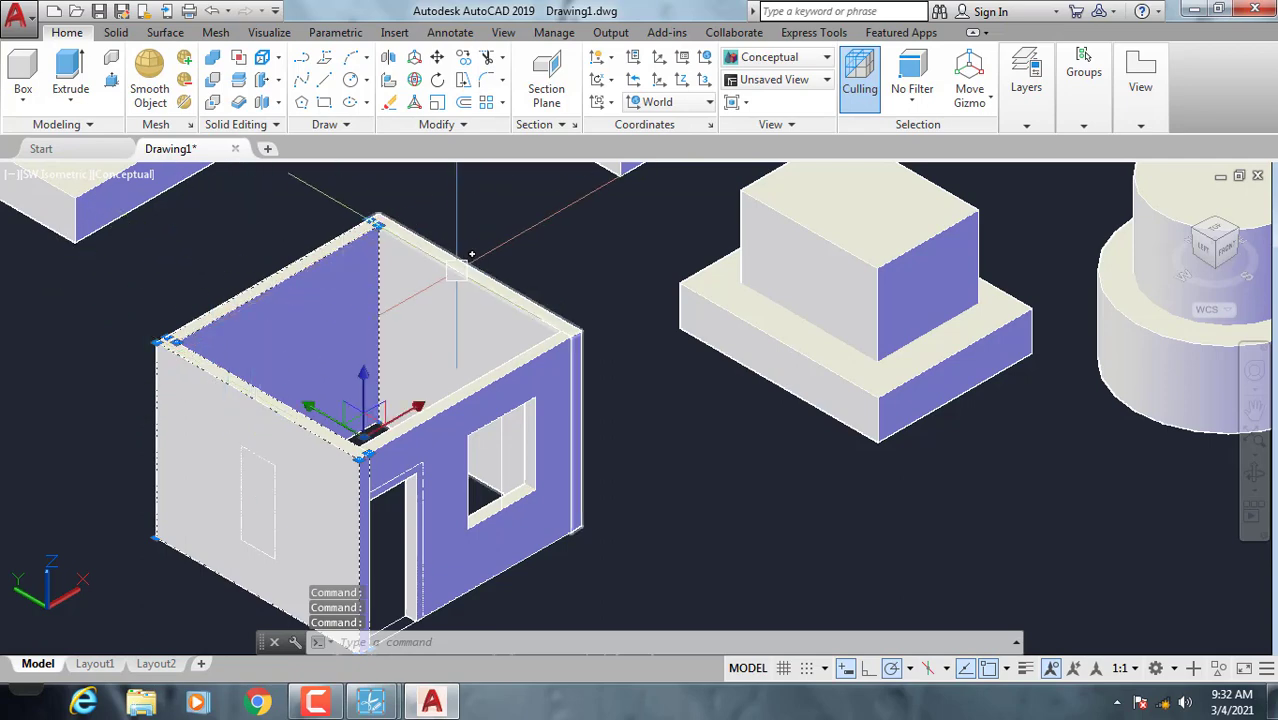
click(513, 366)
key(Escape)
scroll(490, 300, down, 2)
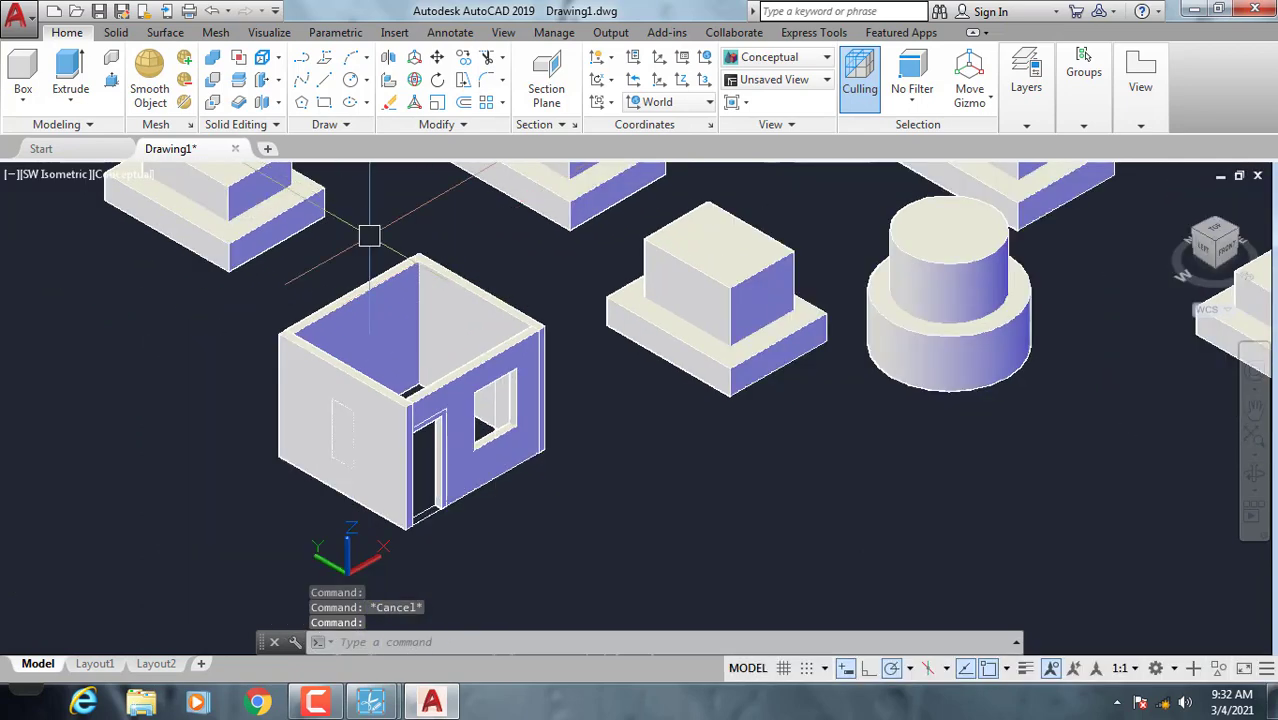
scroll(368, 236, up, 1)
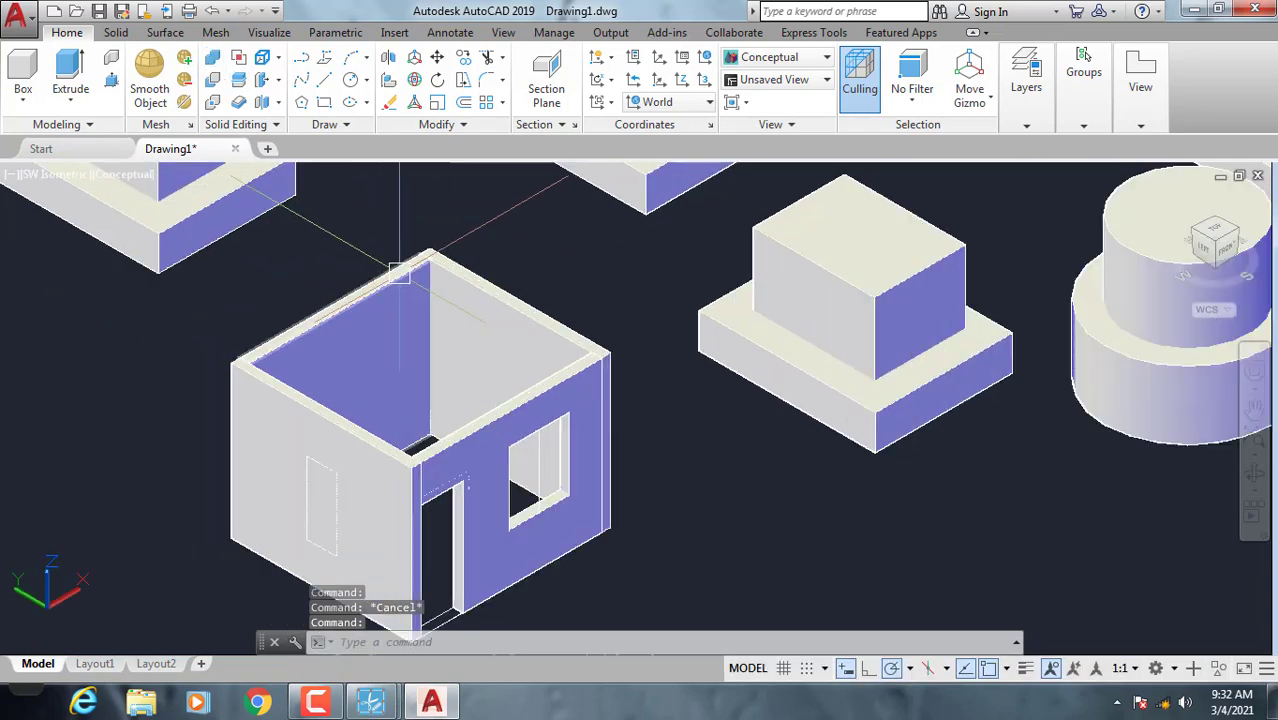
scroll(365, 240, up, 1)
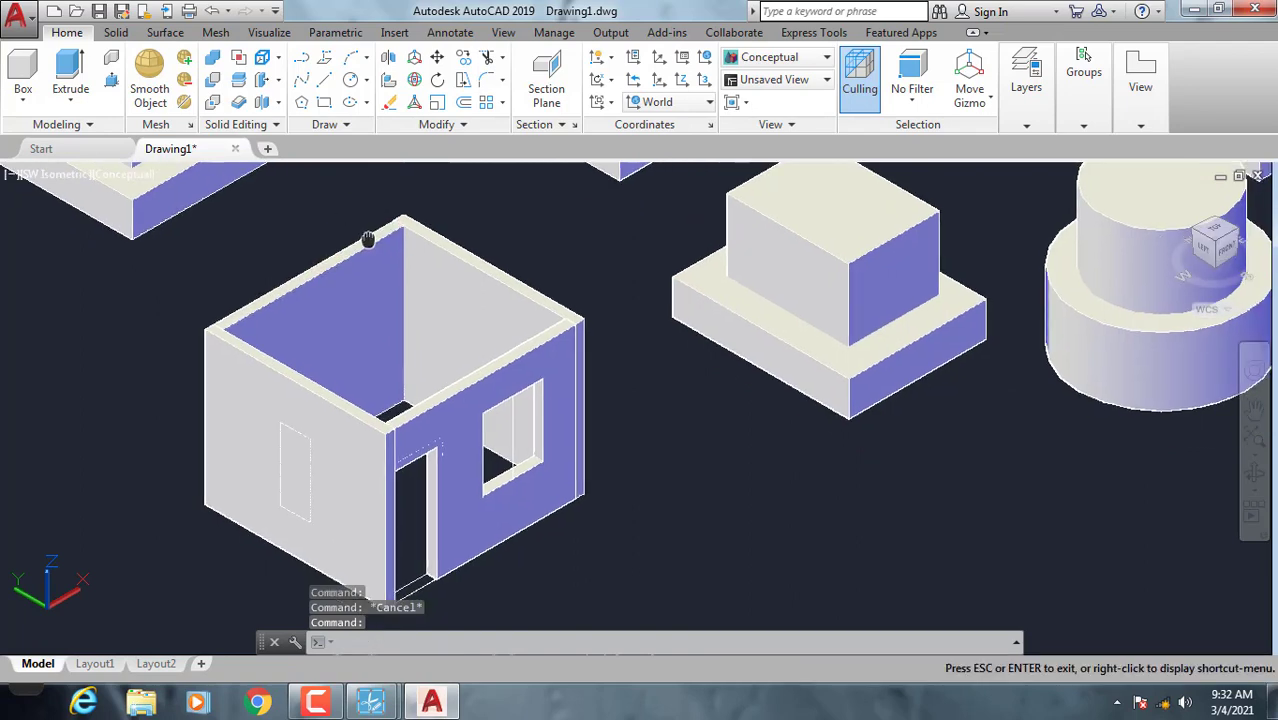
Union the room's left, back-left, back-right and front-right walls into one solid
click(213, 63)
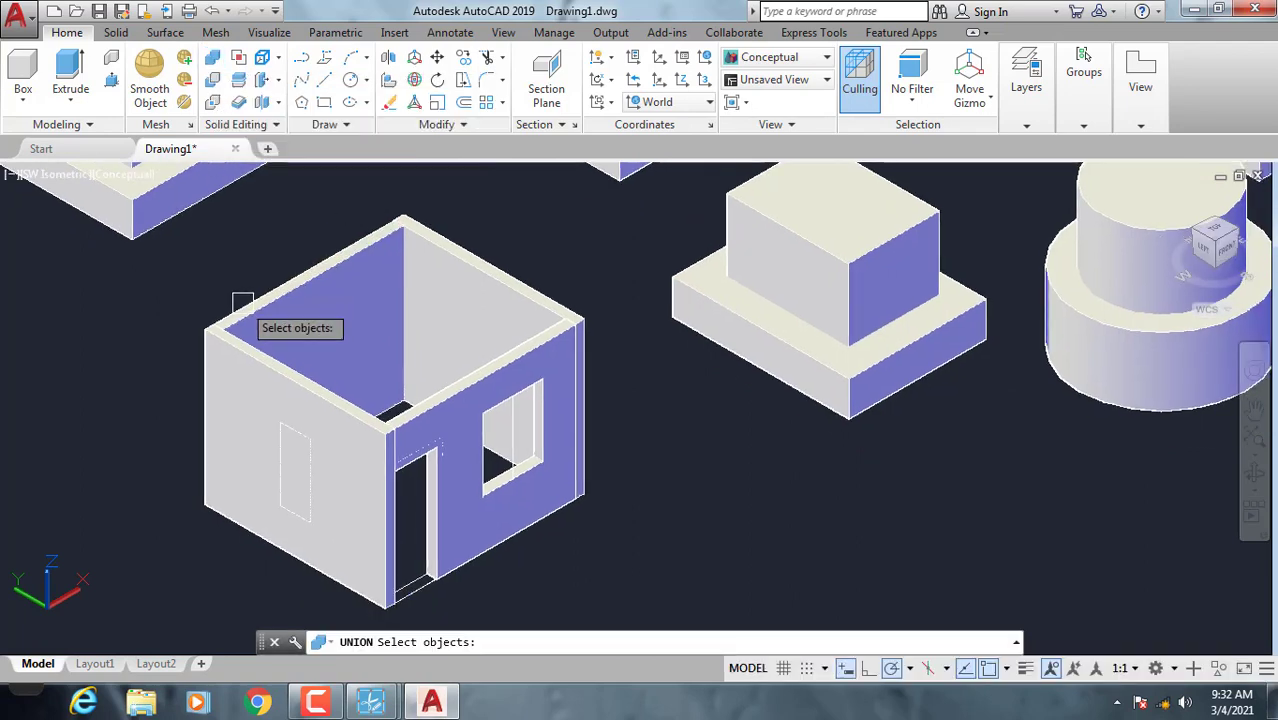
click(245, 352)
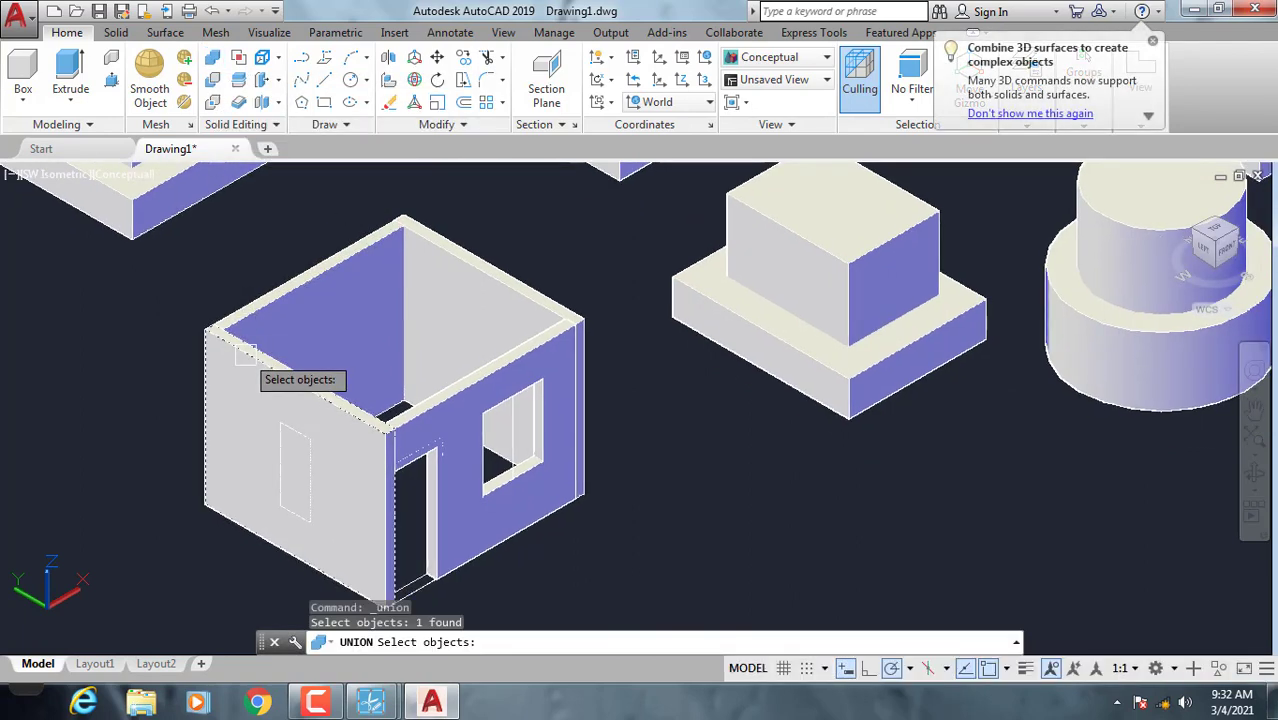
click(270, 303)
click(487, 280)
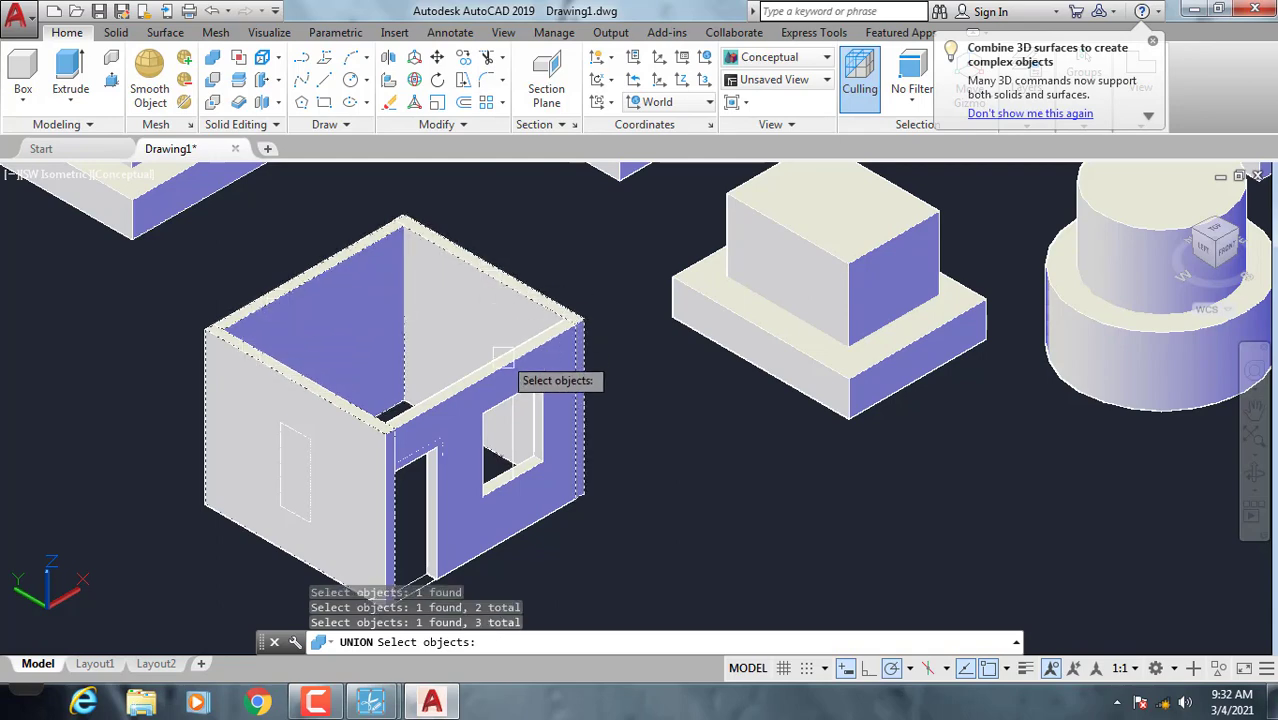
click(500, 370)
key(Return)
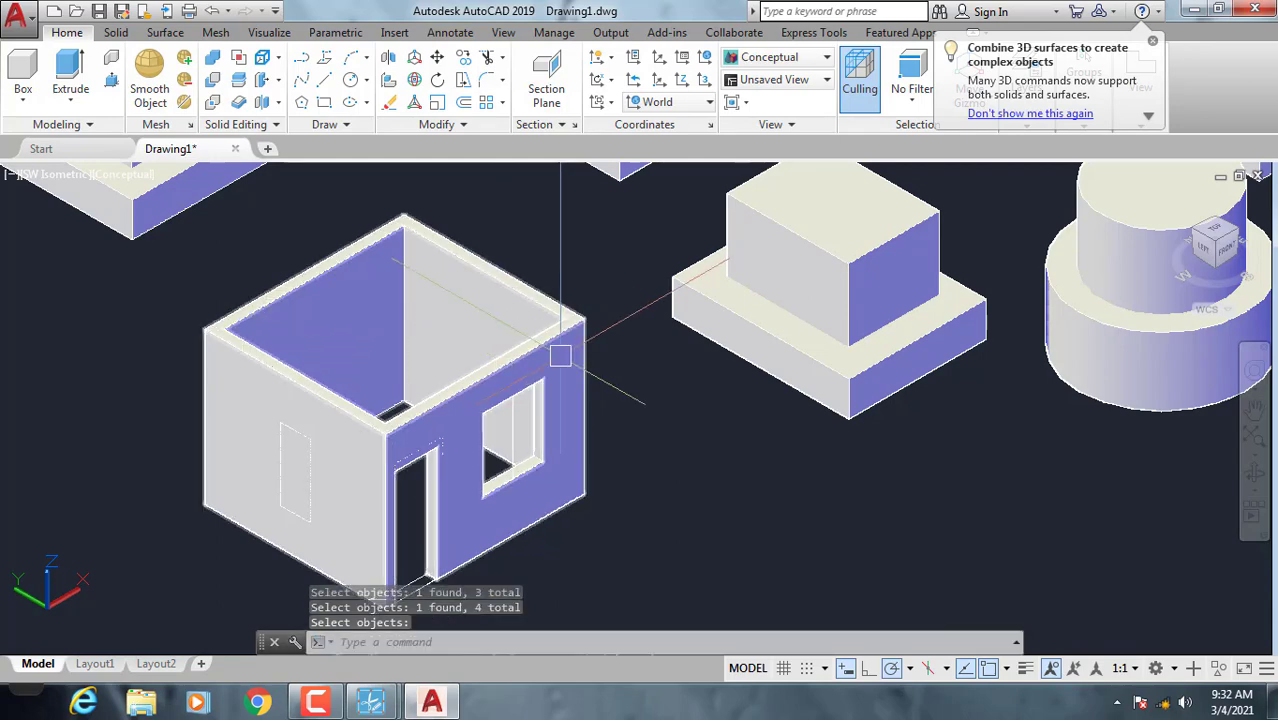
middle_drag(571, 300, 572, 283)
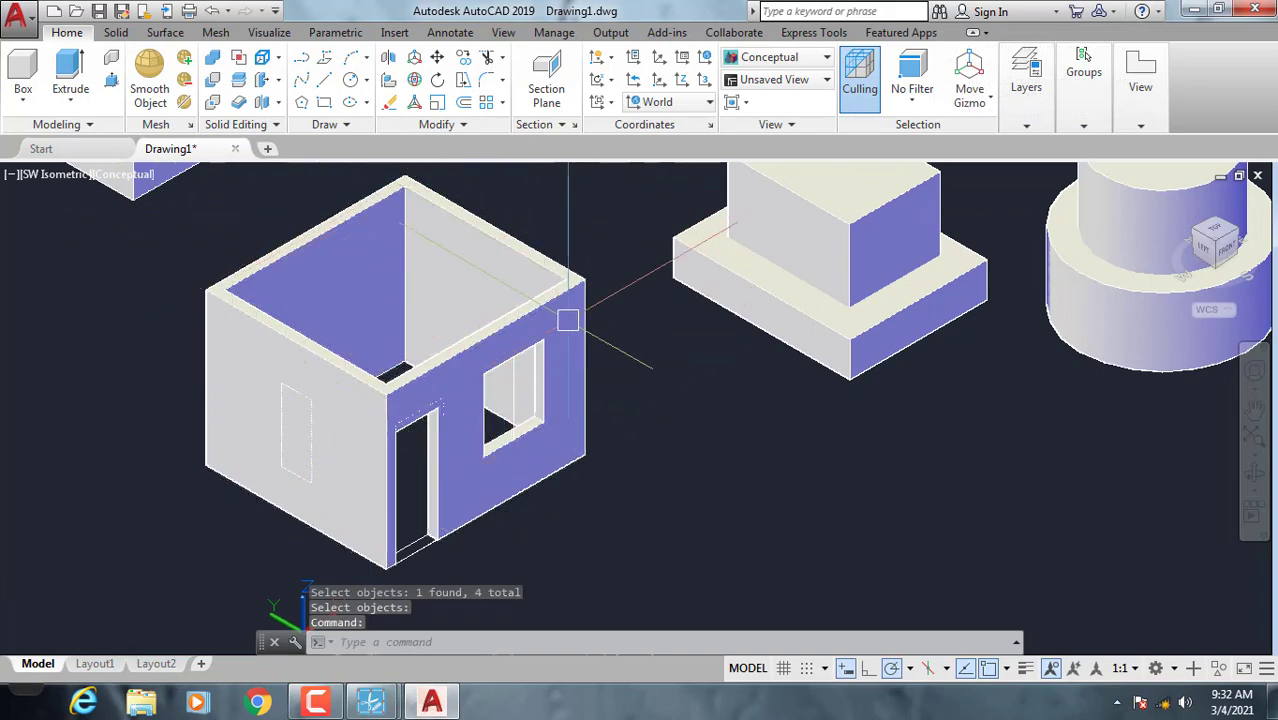
Check the merged room solid, then pan to centre the middle stepped block
click(400, 342)
middle_drag(396, 343, 378, 356)
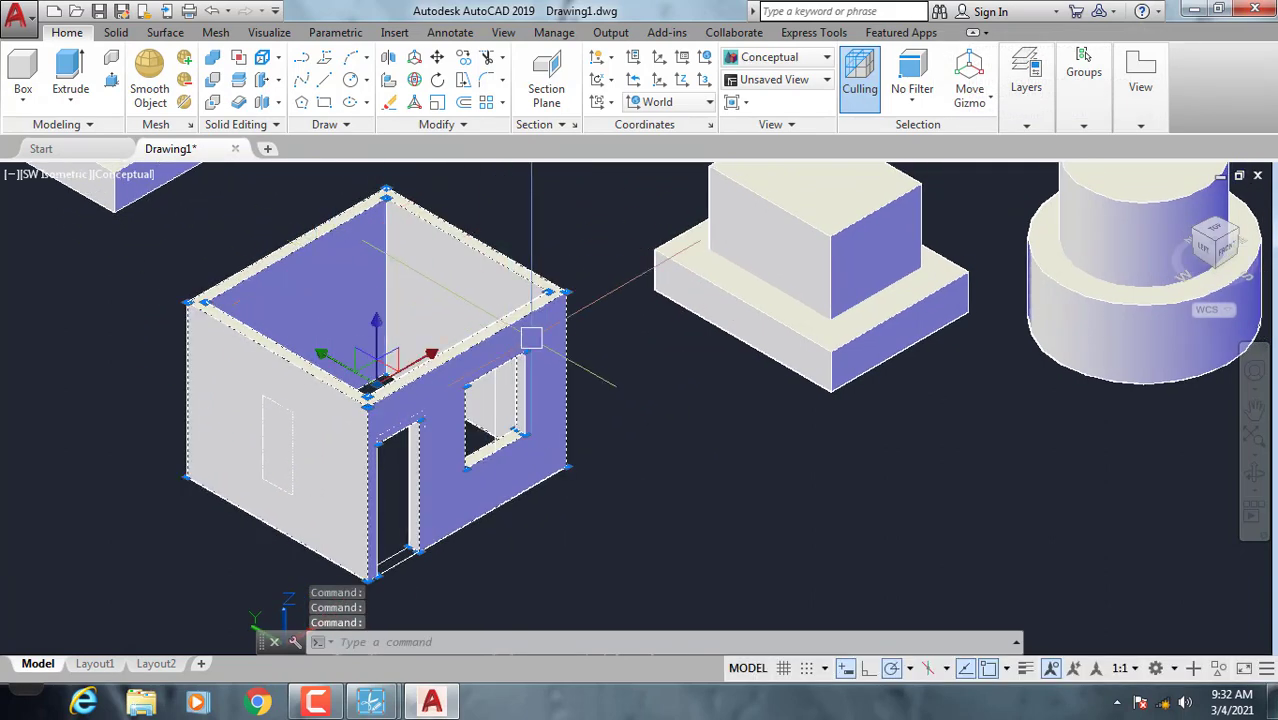
key(Escape)
middle_drag(585, 379, 417, 417)
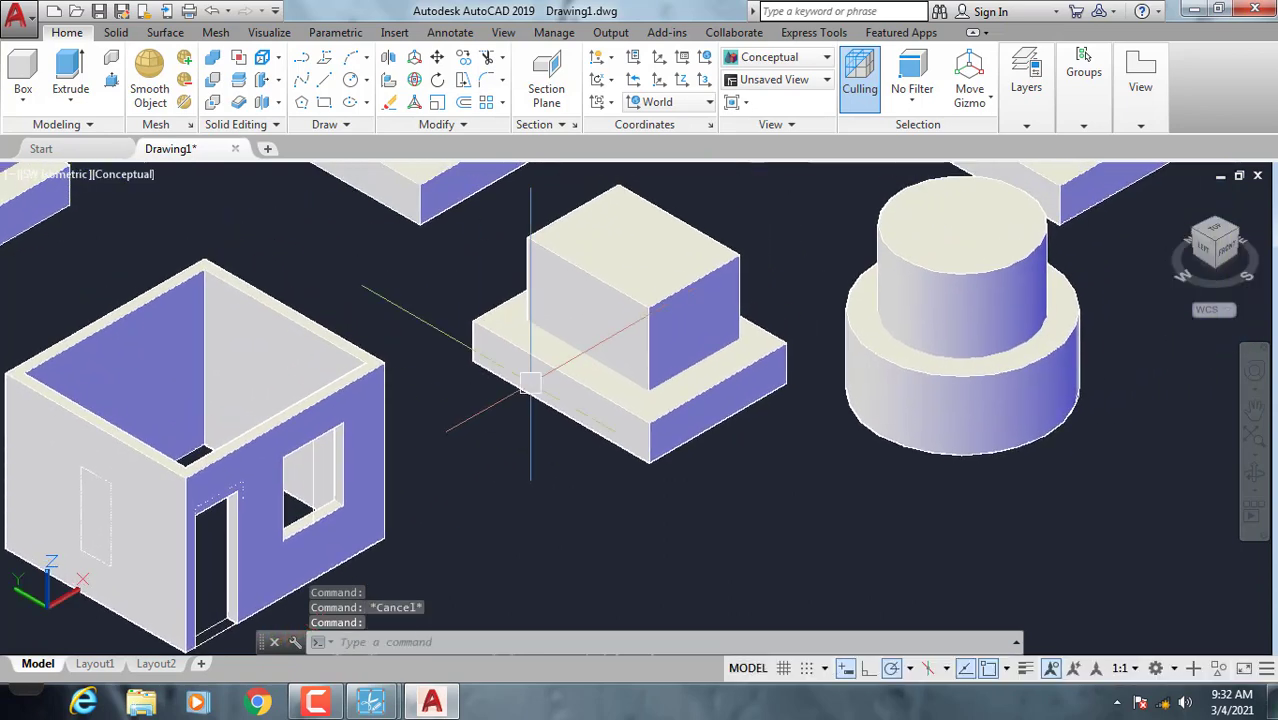
middle_drag(530, 383, 449, 432)
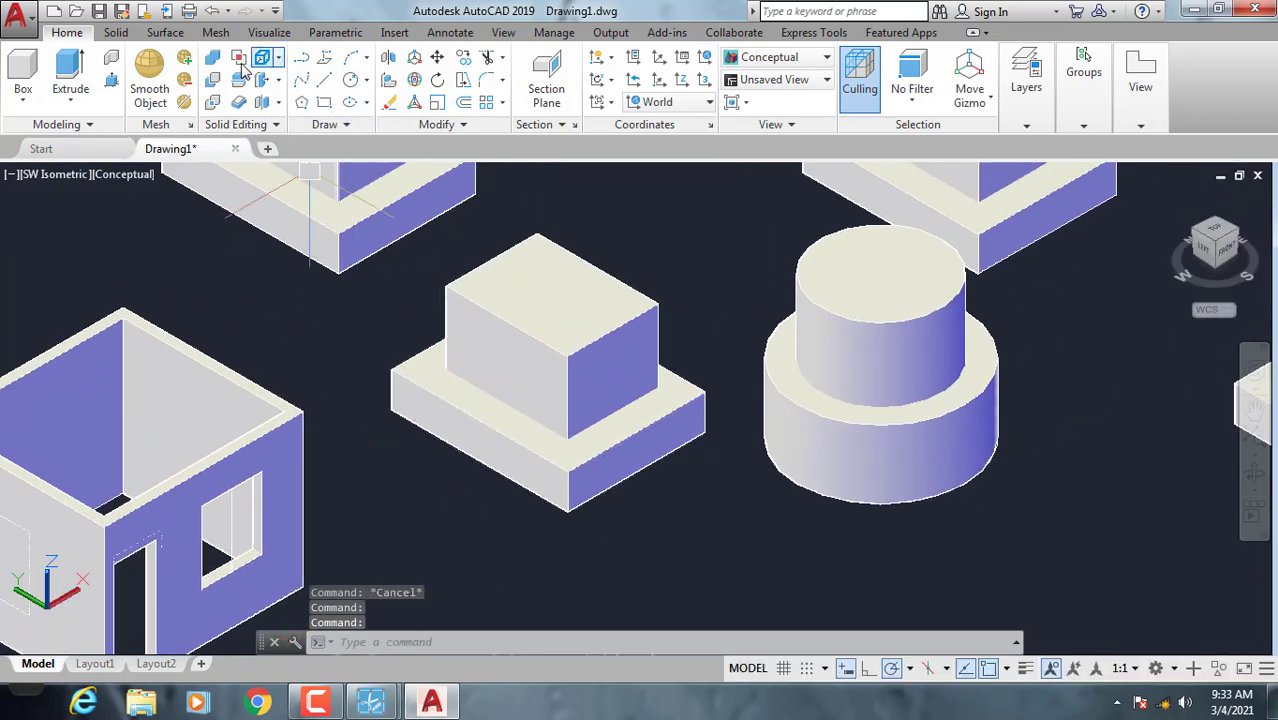
Union the middle block's base slab and top box, then check the merged solid
click(216, 60)
click(474, 436)
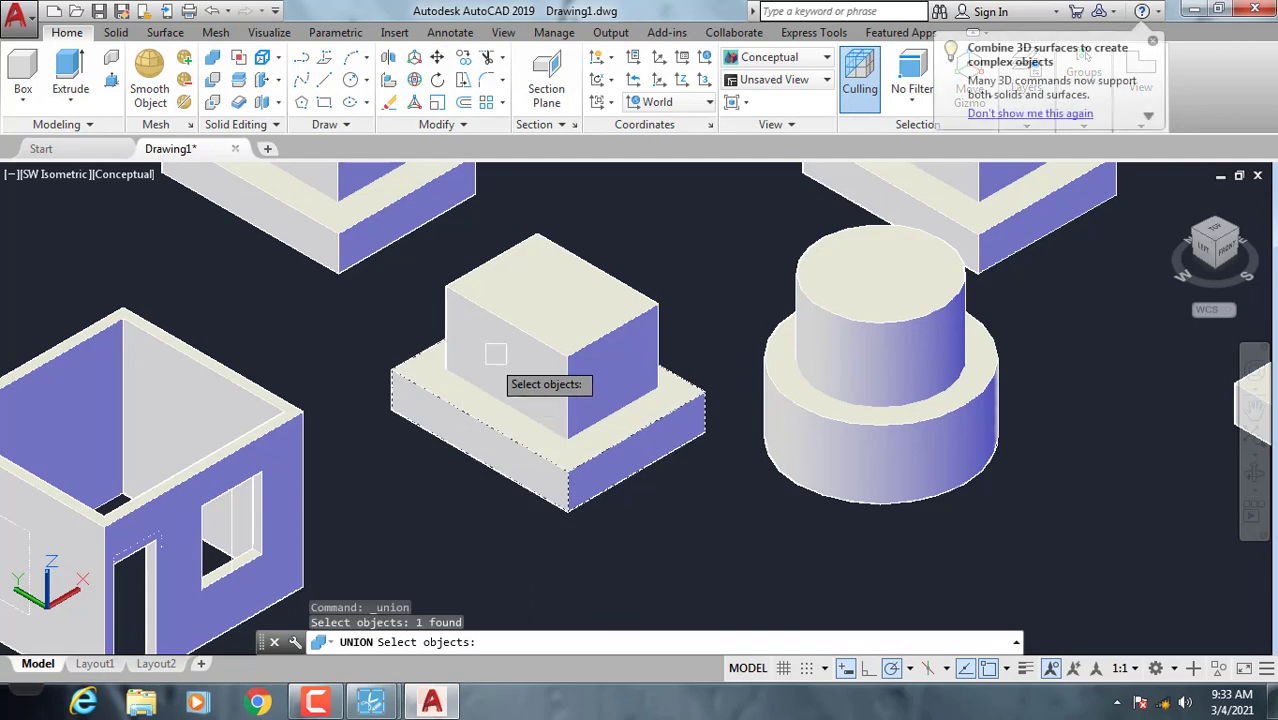
click(510, 330)
key(Return)
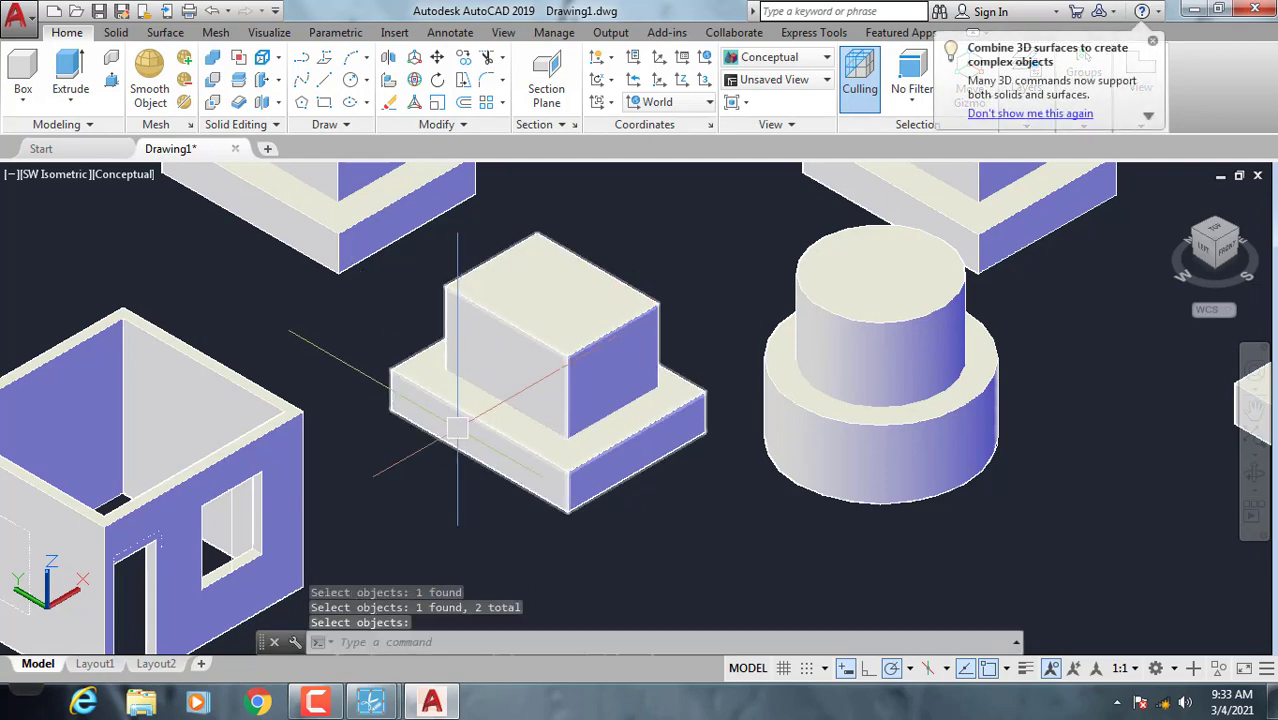
click(600, 385)
key(Escape)
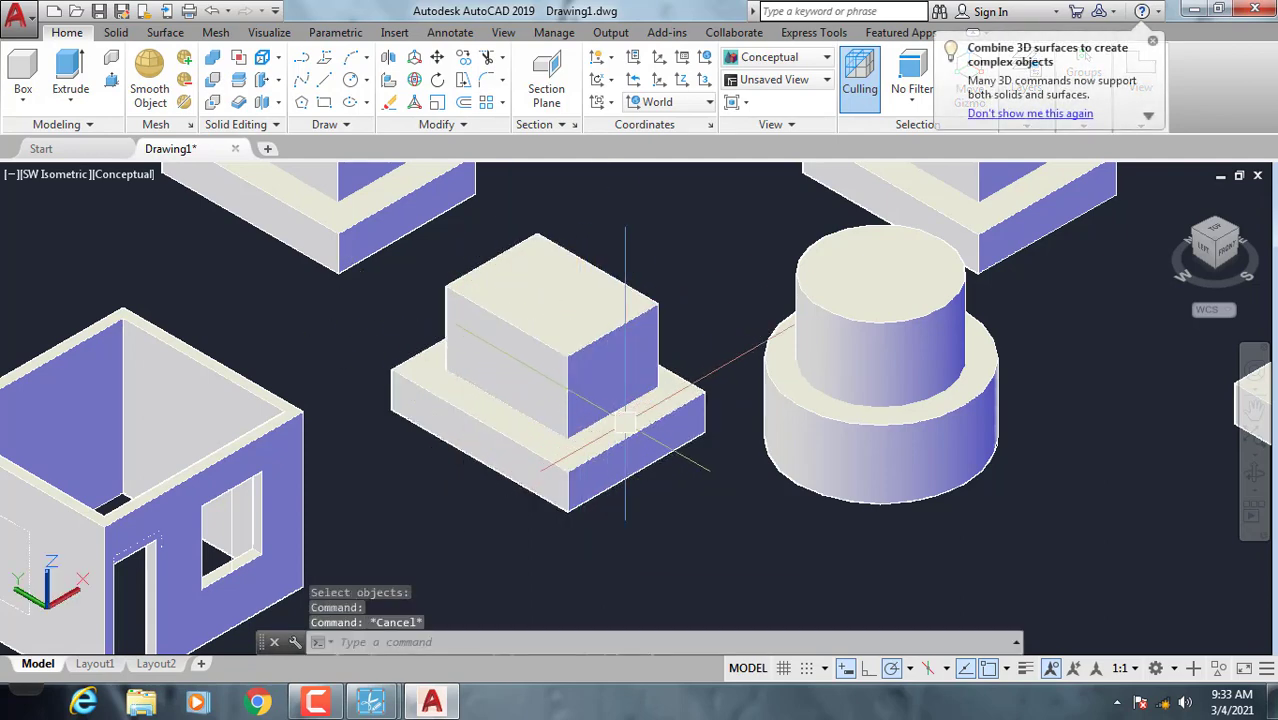
middle_drag(797, 431, 617, 419)
Union the lower and upper cylinders into one solid
click(213, 57)
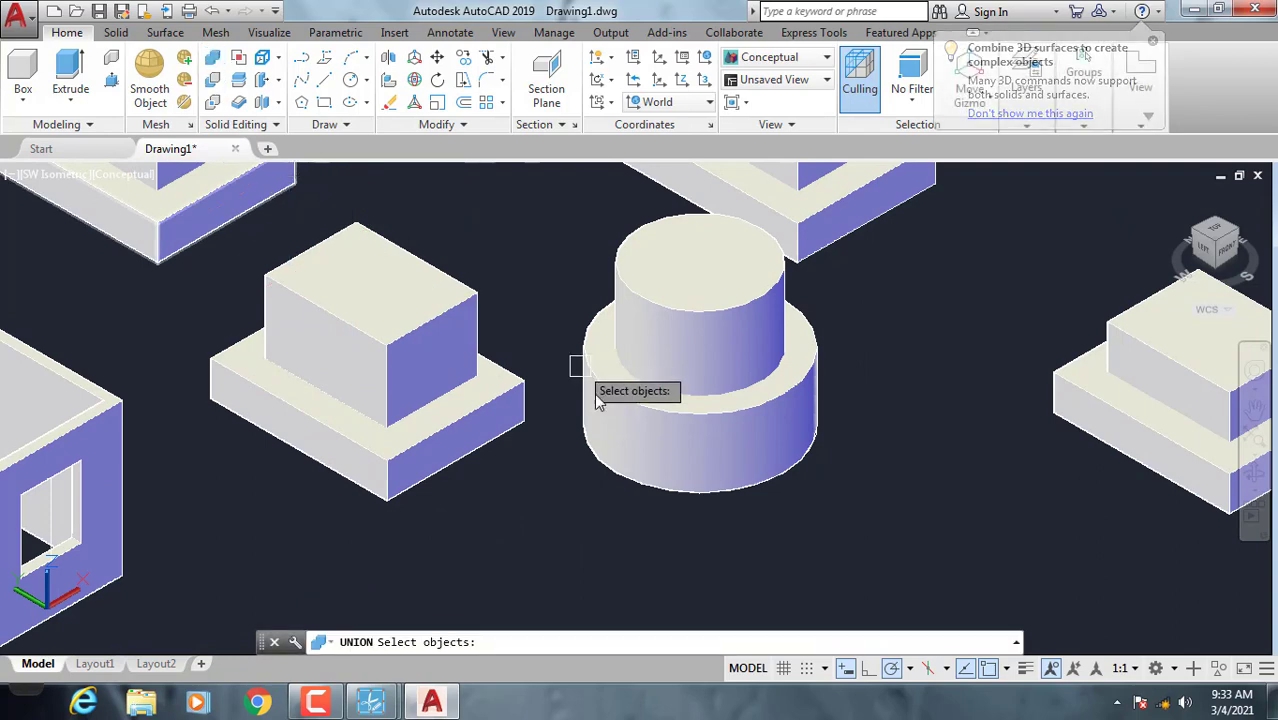
click(639, 425)
click(669, 327)
key(Return)
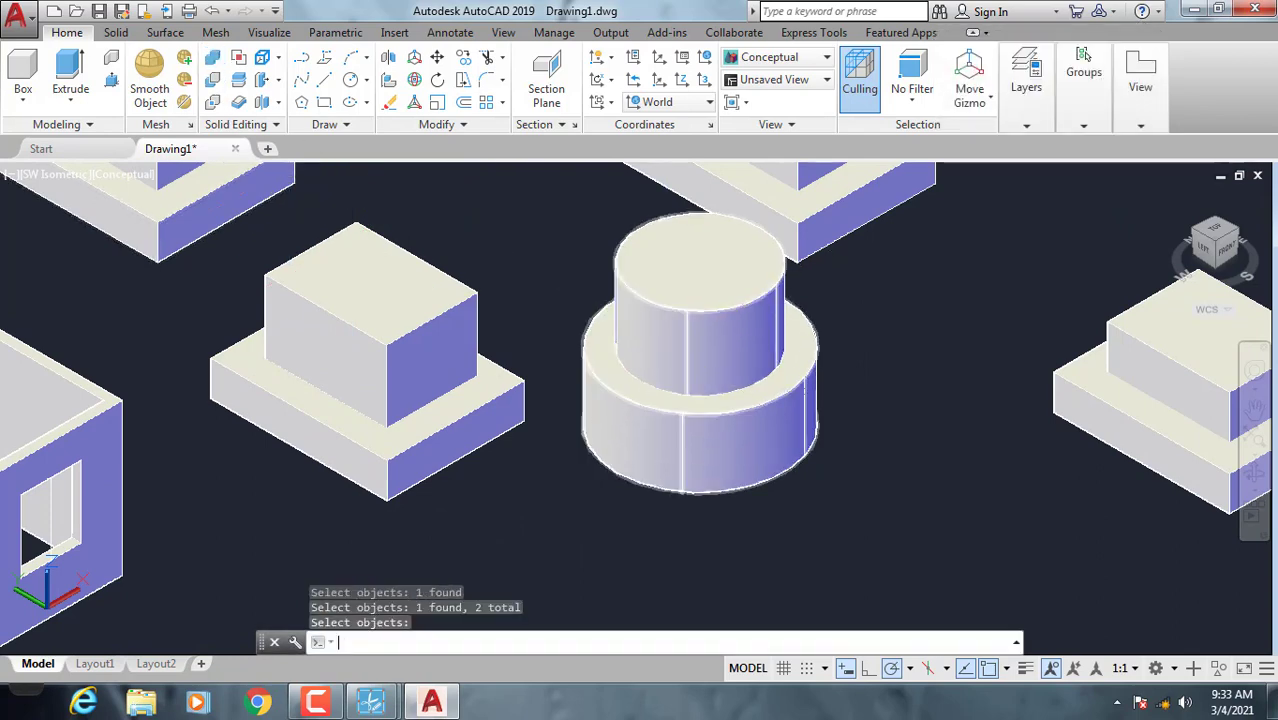
key(Return)
key(Escape)
Inspect the merged cylinder, recentre the whole scene and select the left block's upper box
click(660, 330)
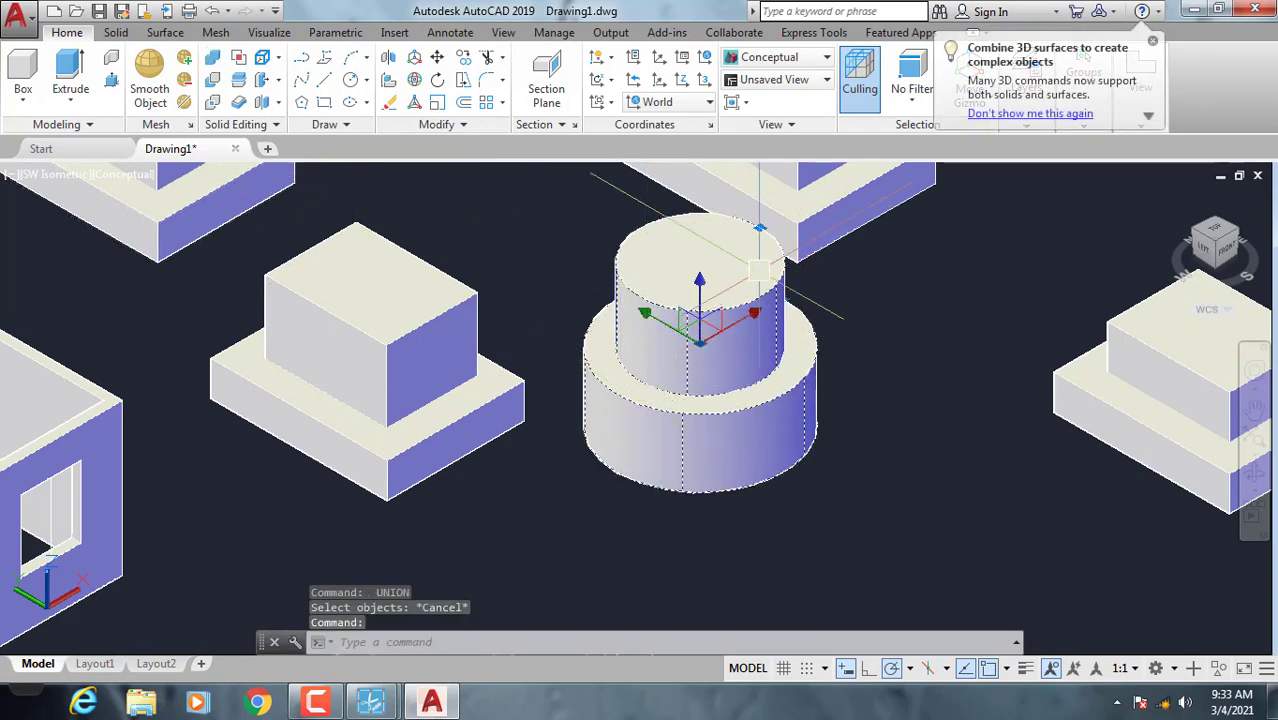
middle_drag(745, 470, 885, 477)
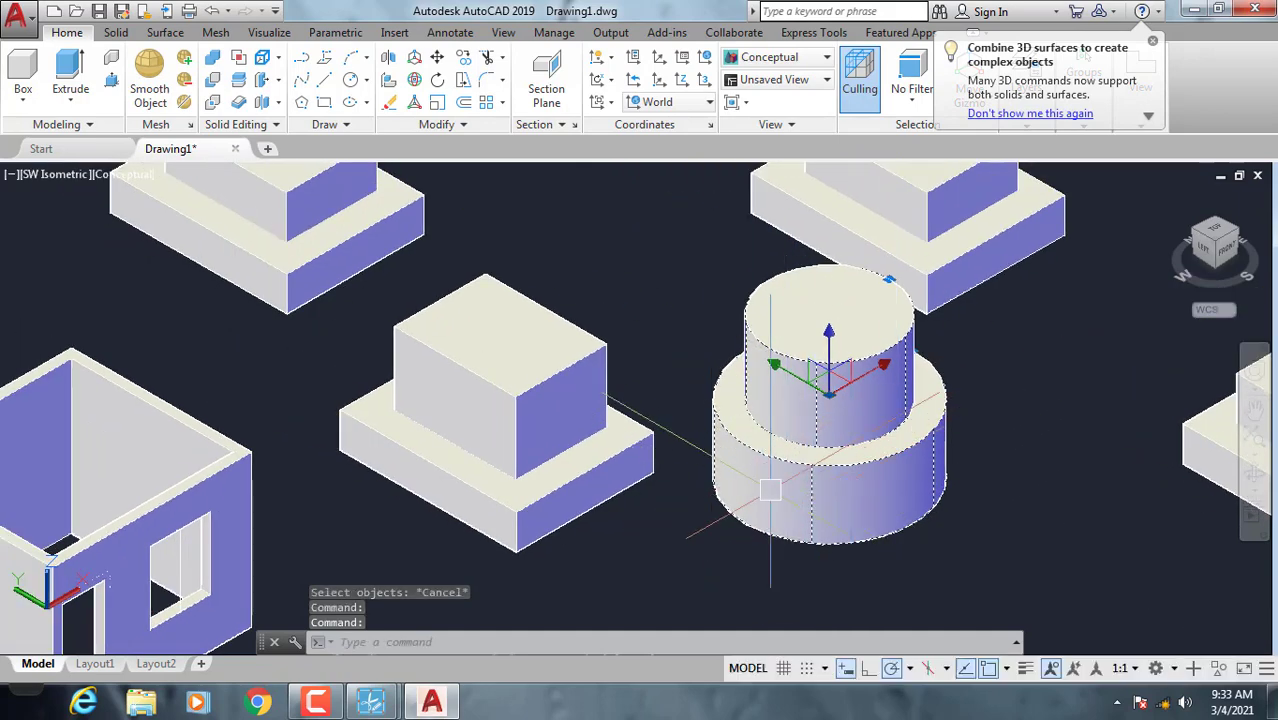
middle_drag(689, 475, 689, 510)
key(Escape)
click(730, 470)
key(Escape)
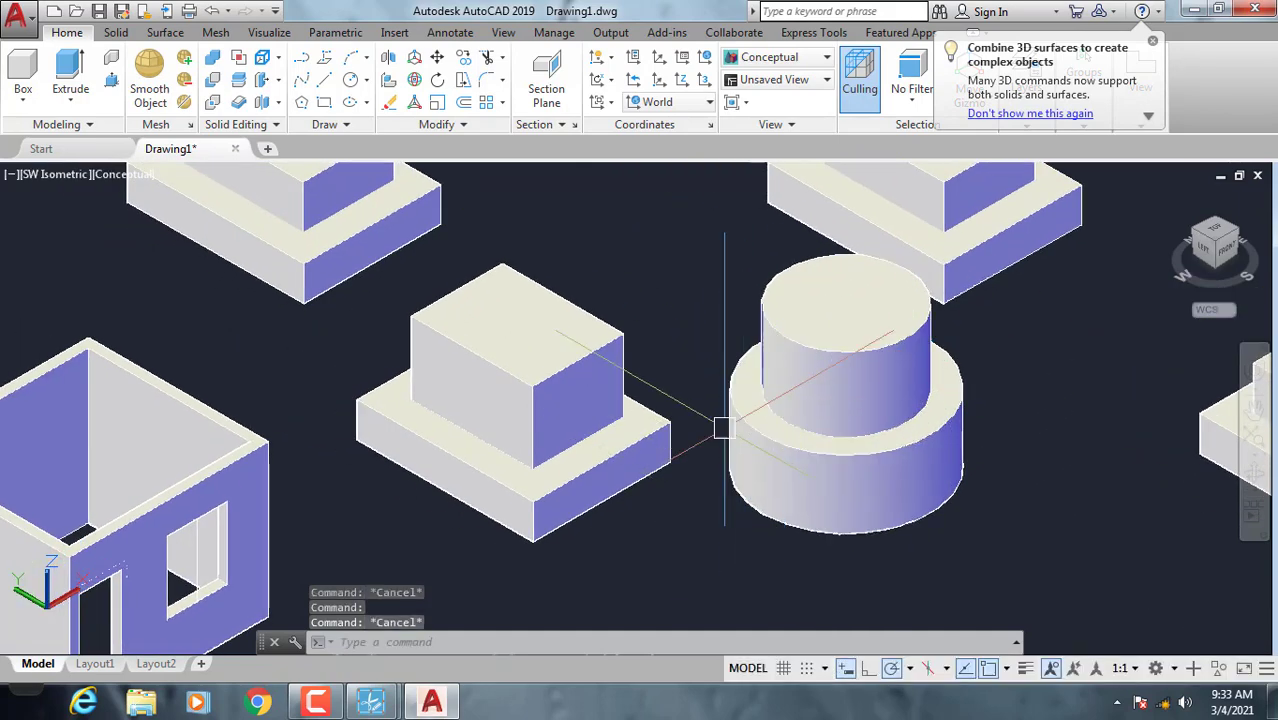
scroll(495, 254, down, 2)
middle_drag(305, 285, 660, 478)
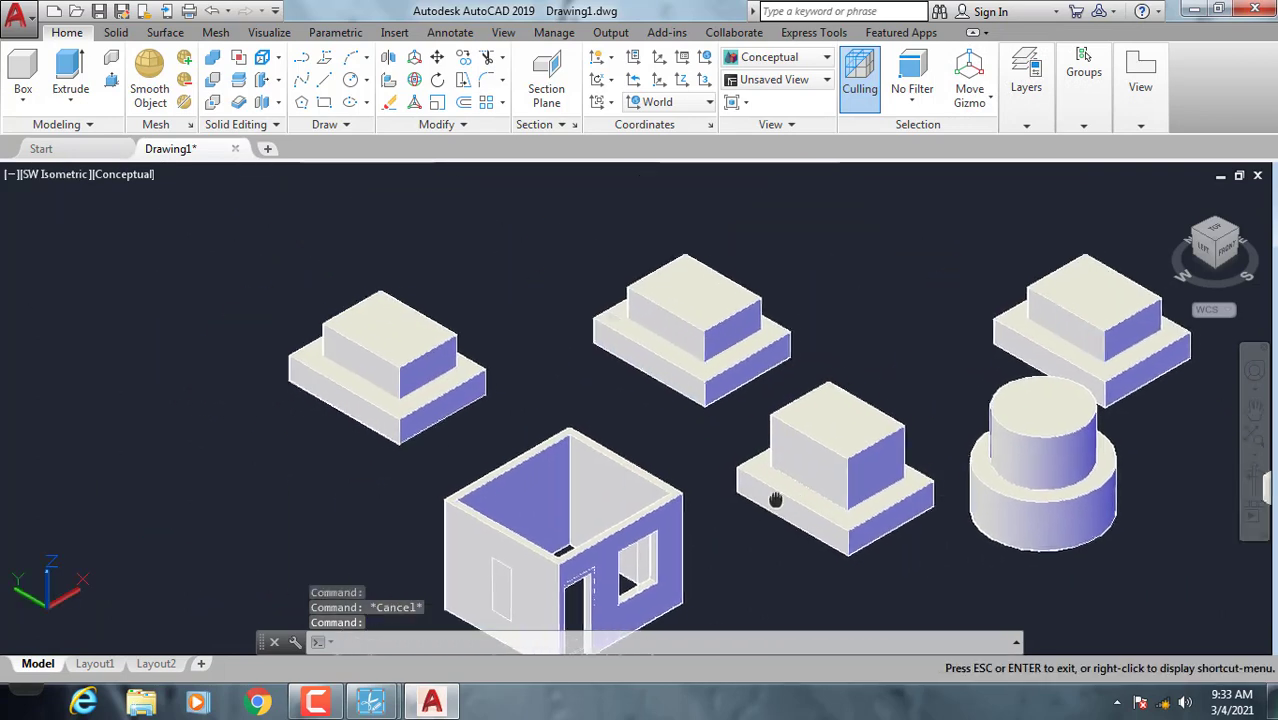
middle_drag(770, 499, 756, 406)
click(385, 330)
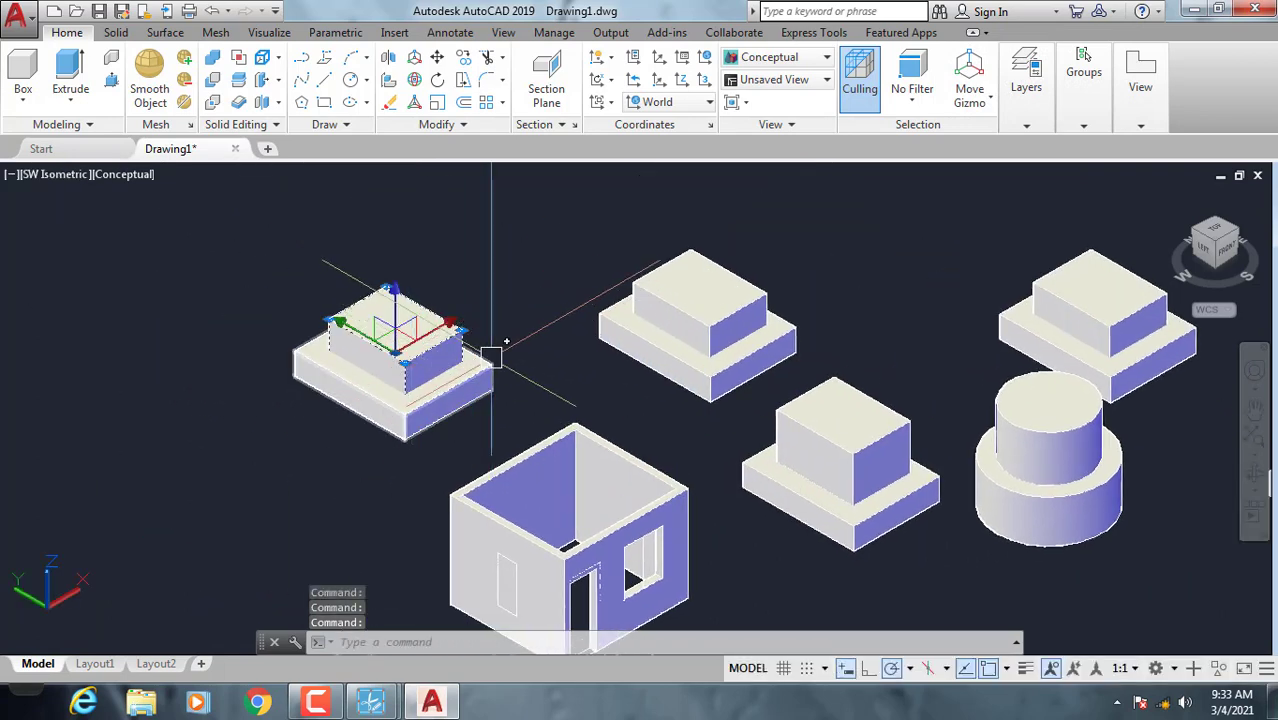
Move the left block's upper box from its base point to the slab's edge
text(m)
key(Return)
click(440, 305)
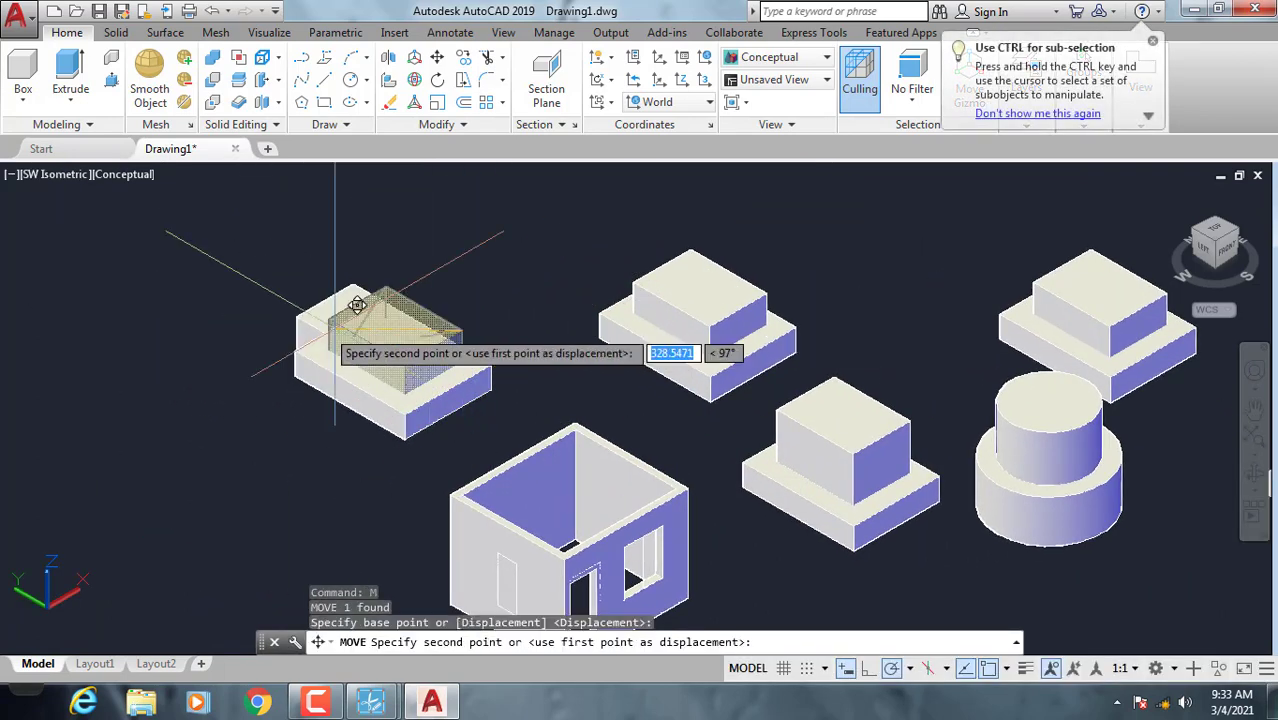
scroll(330, 340, up, 3)
click(505, 490)
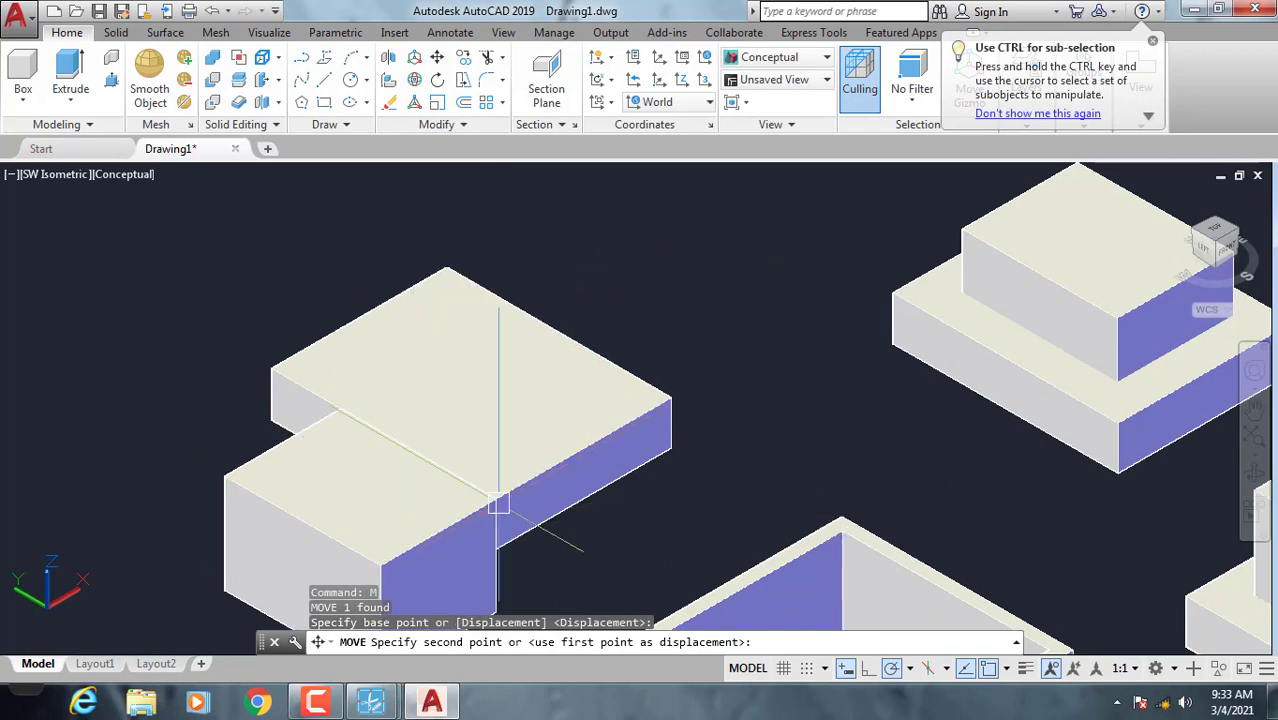
scroll(452, 478, up, 2)
click(497, 382)
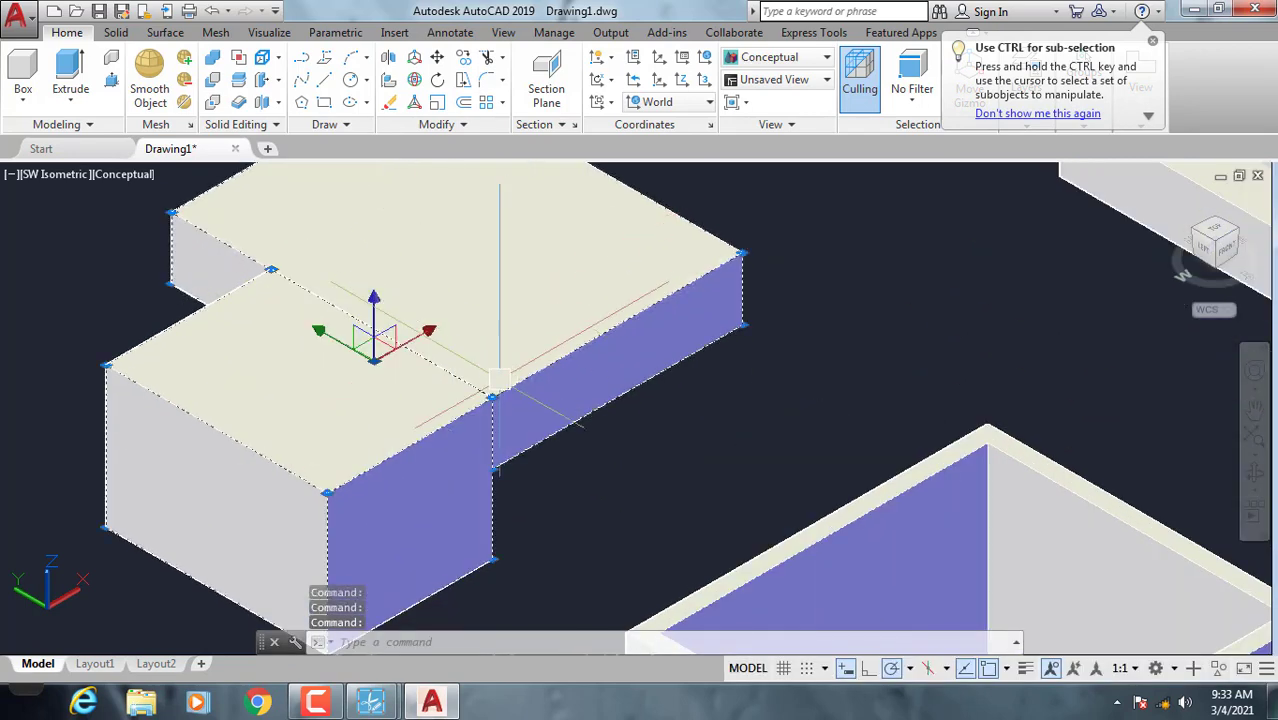
key(Escape)
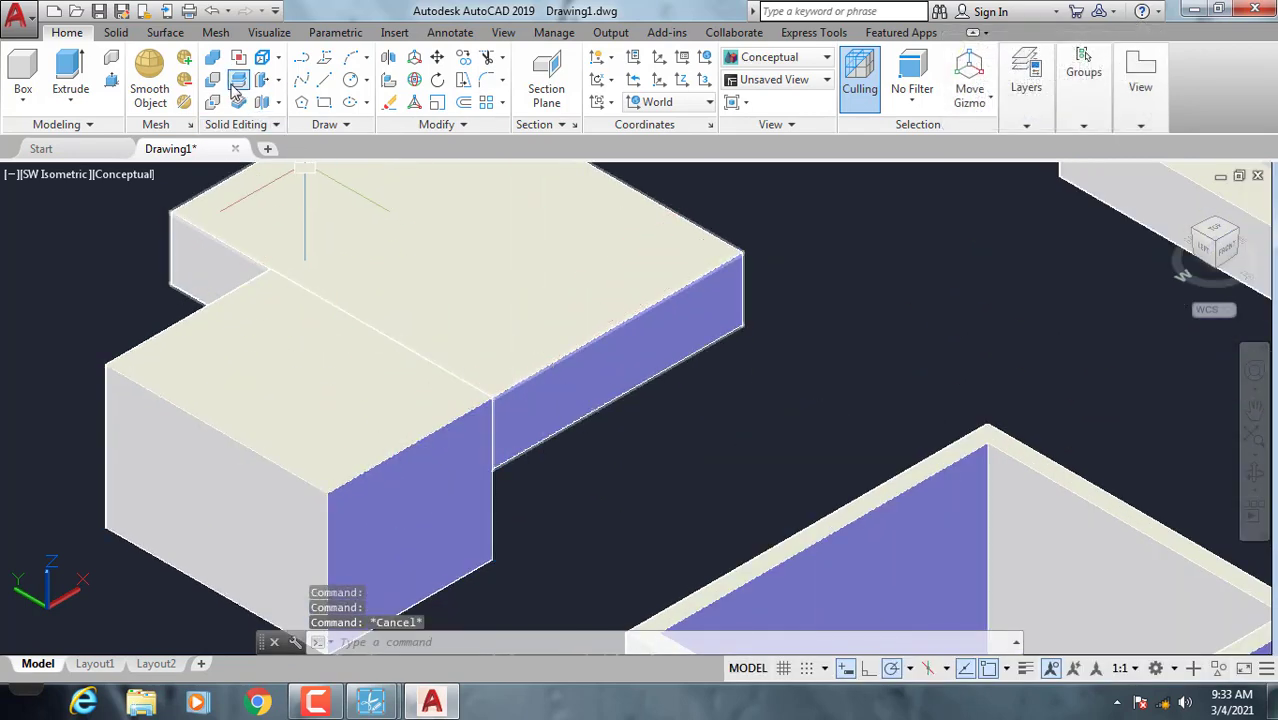
Union the left block's slab and the moved box into one L-shaped solid
click(213, 63)
click(471, 318)
click(400, 425)
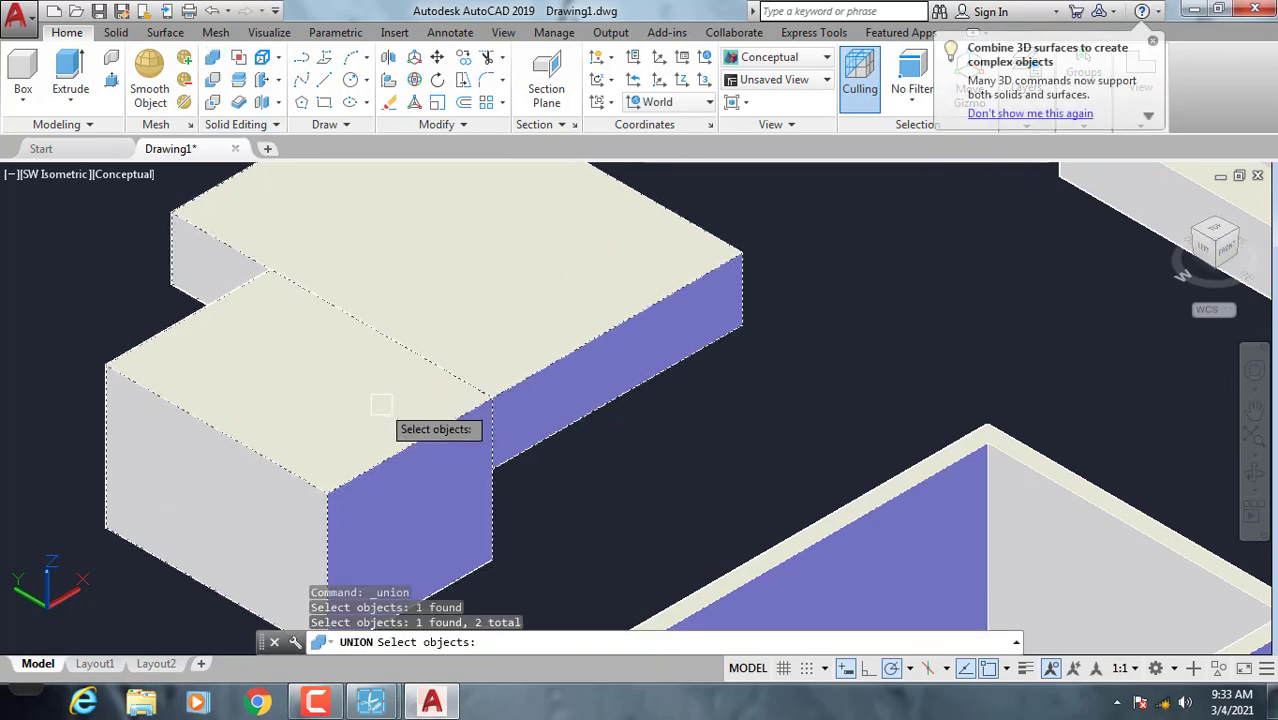
scroll(253, 427, down, 2)
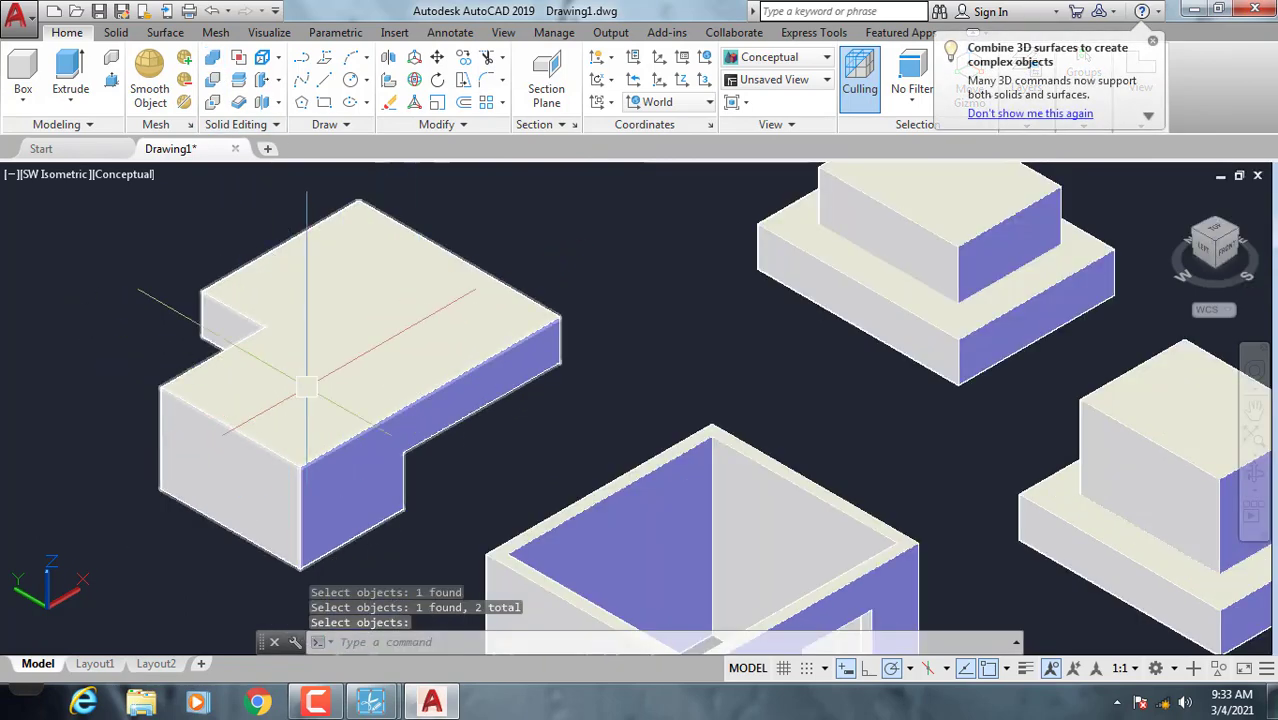
scroll(270, 400, down, 3)
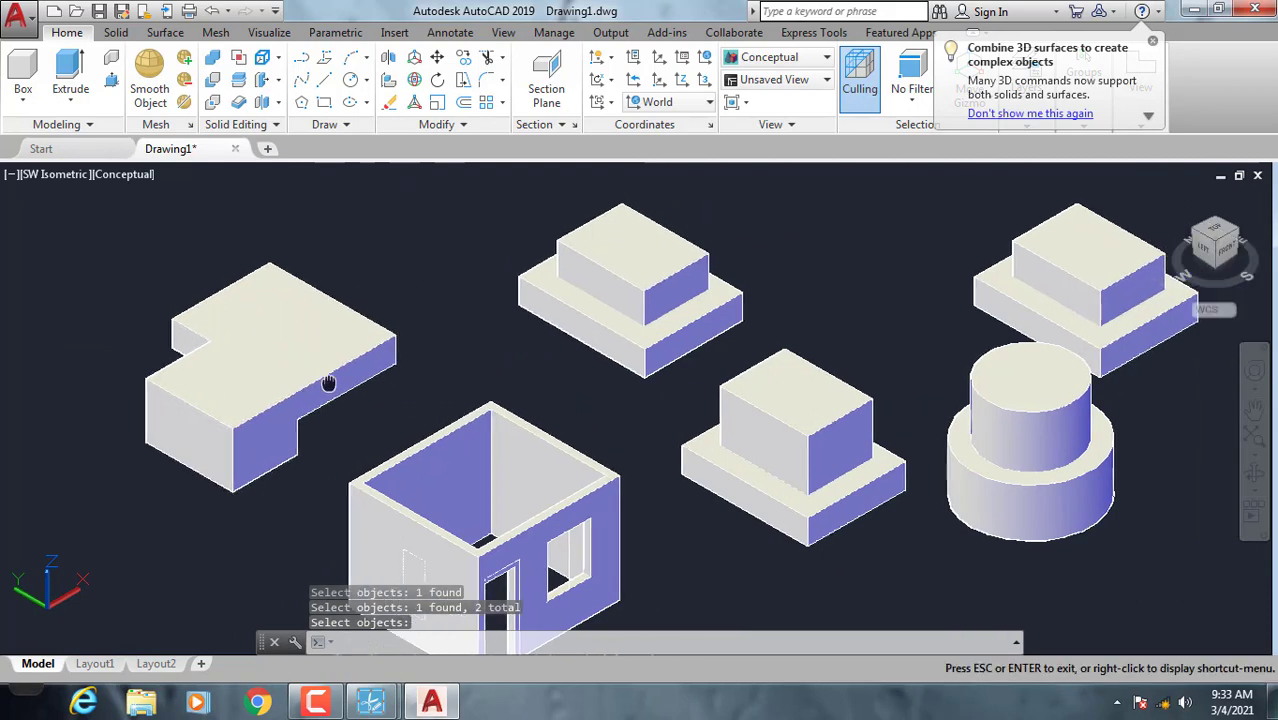
middle_drag(331, 380, 244, 392)
key(Return)
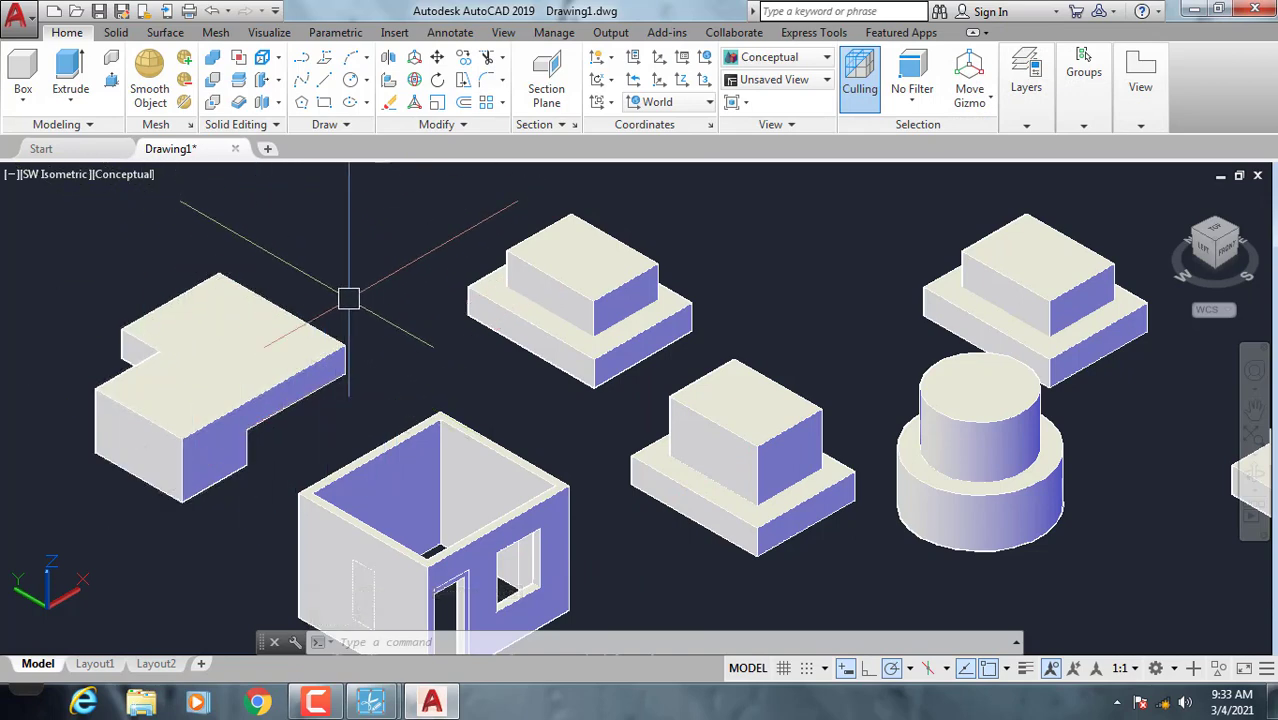
middle_drag(279, 456, 266, 395)
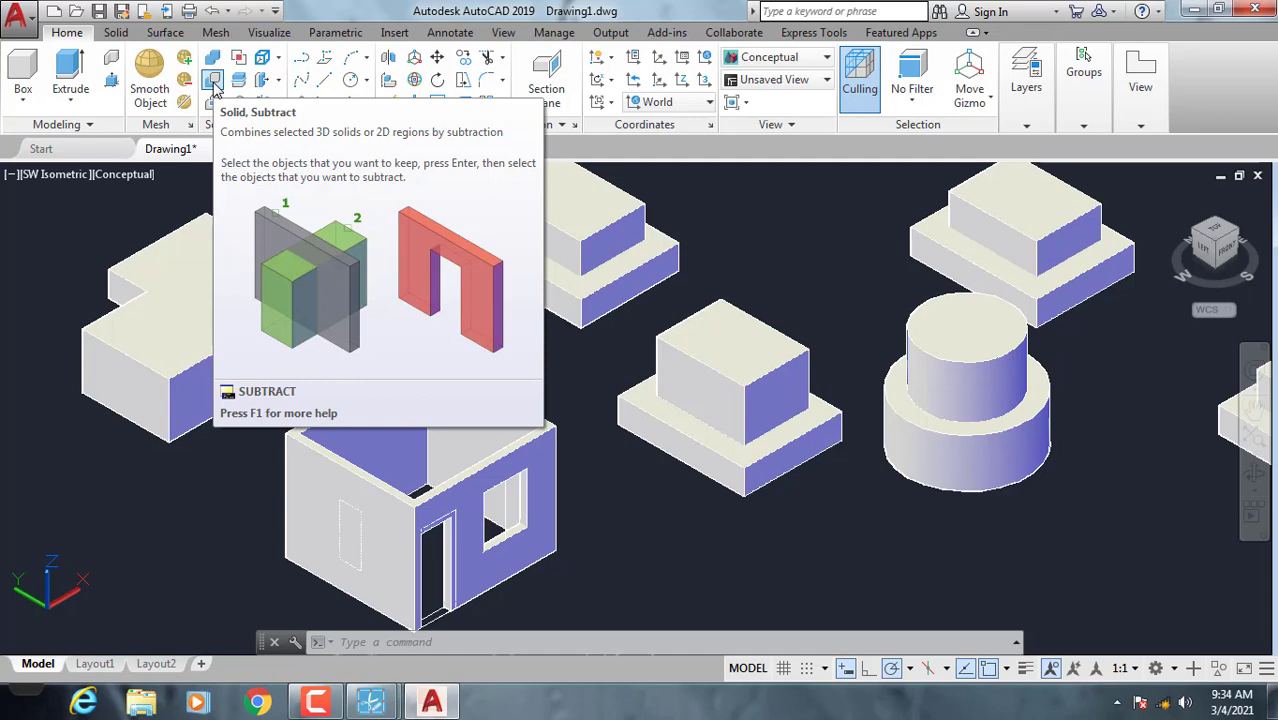
Start a subtraction on the cylinder solid, then cancel it
click(213, 82)
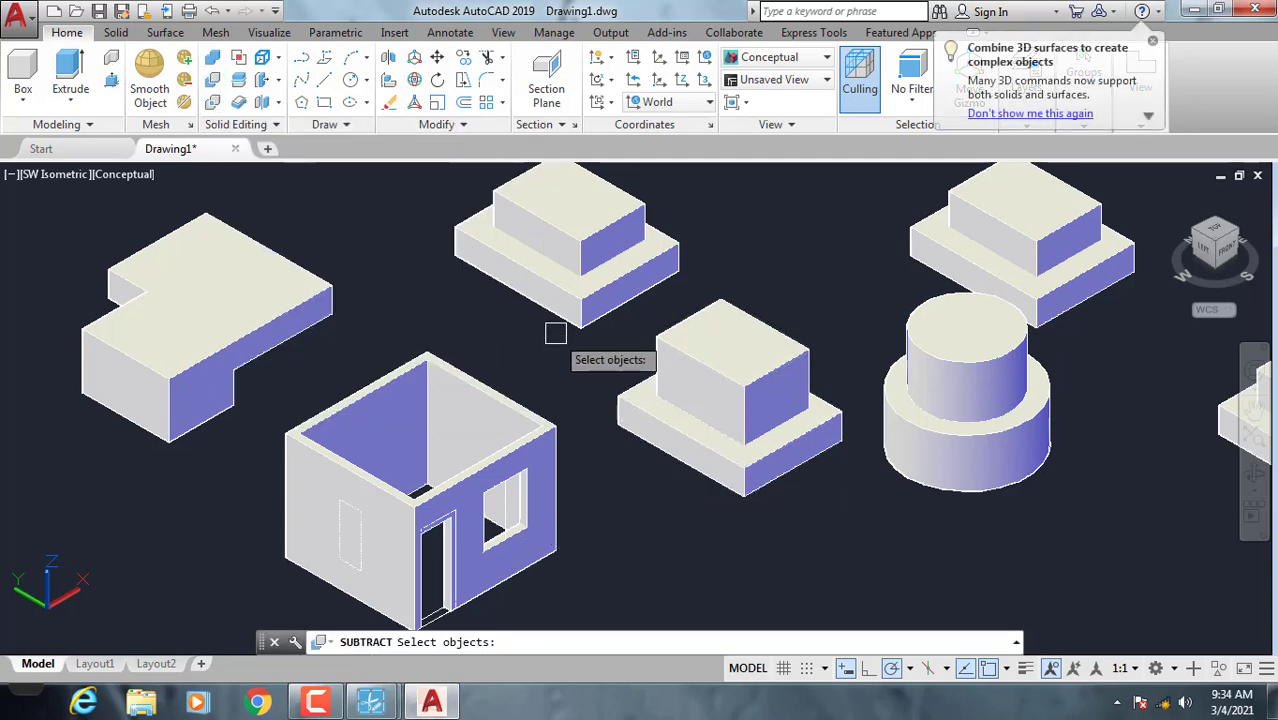
middle_drag(550, 360, 365, 331)
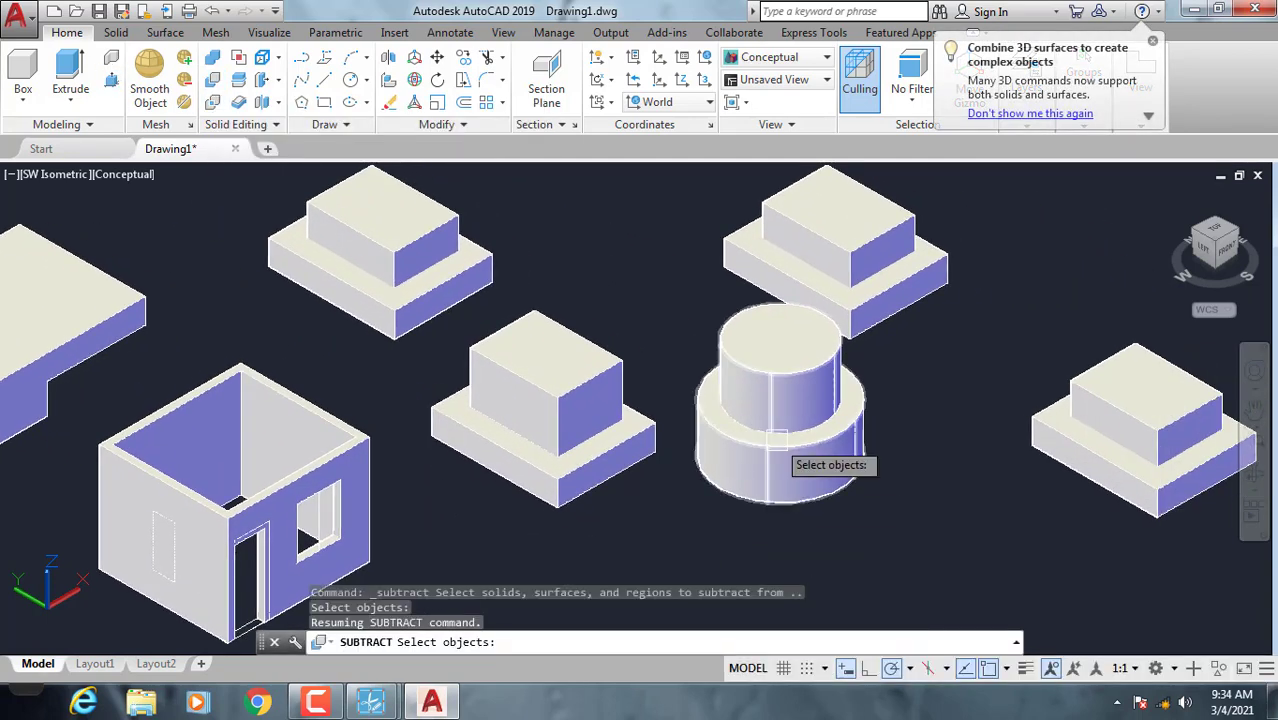
scroll(777, 440, up, 3)
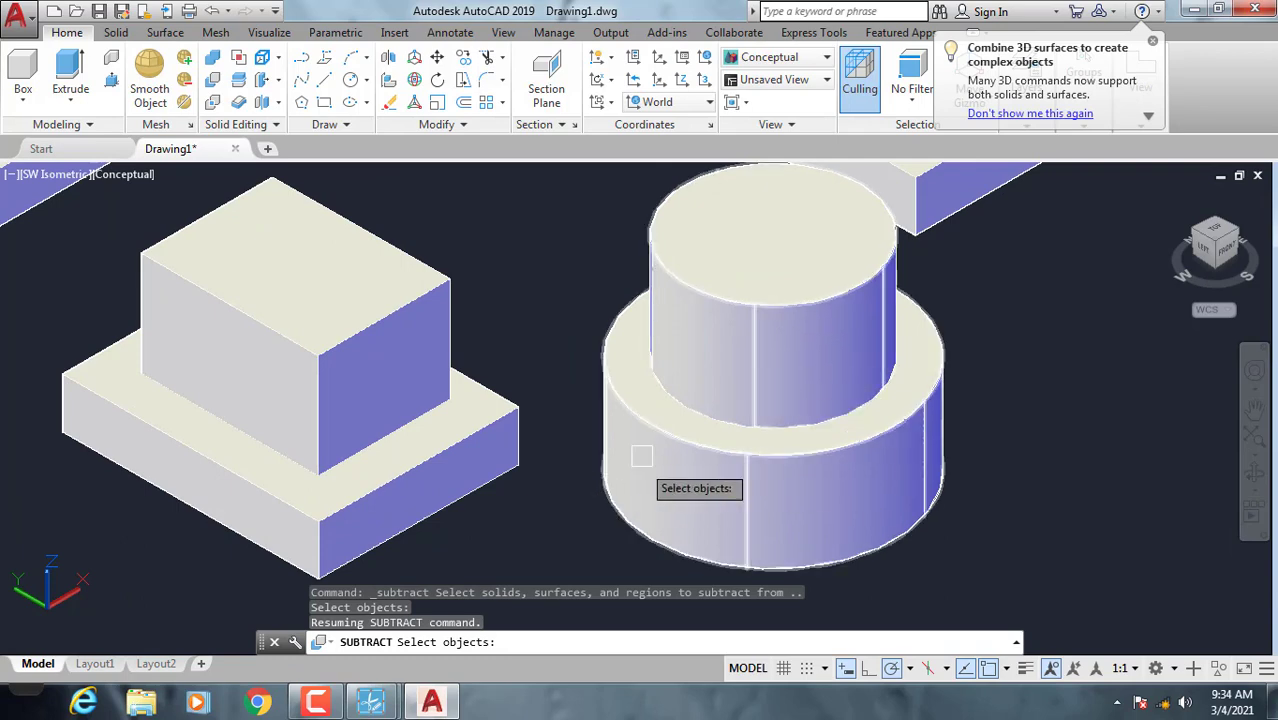
click(907, 440)
scroll(907, 440, down, 4)
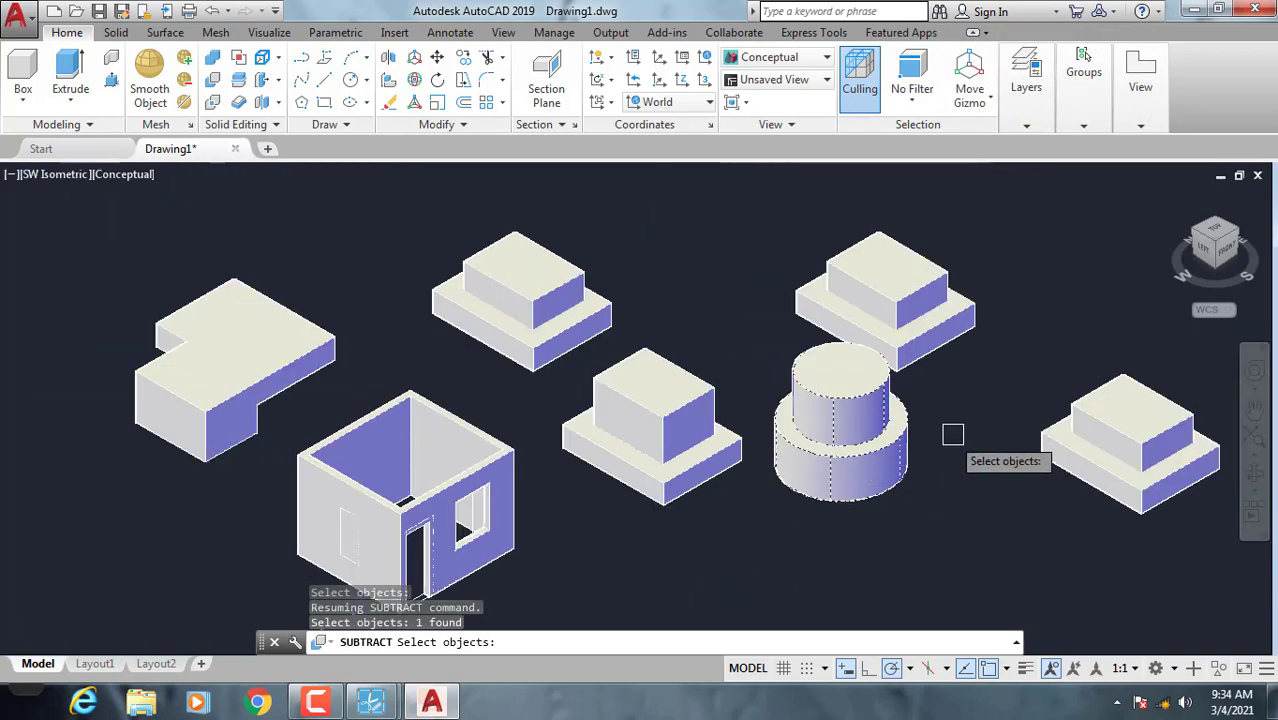
key(Escape)
Subtract the right block's top box from its base, then orbit the view
scroll(952, 440, up, 3)
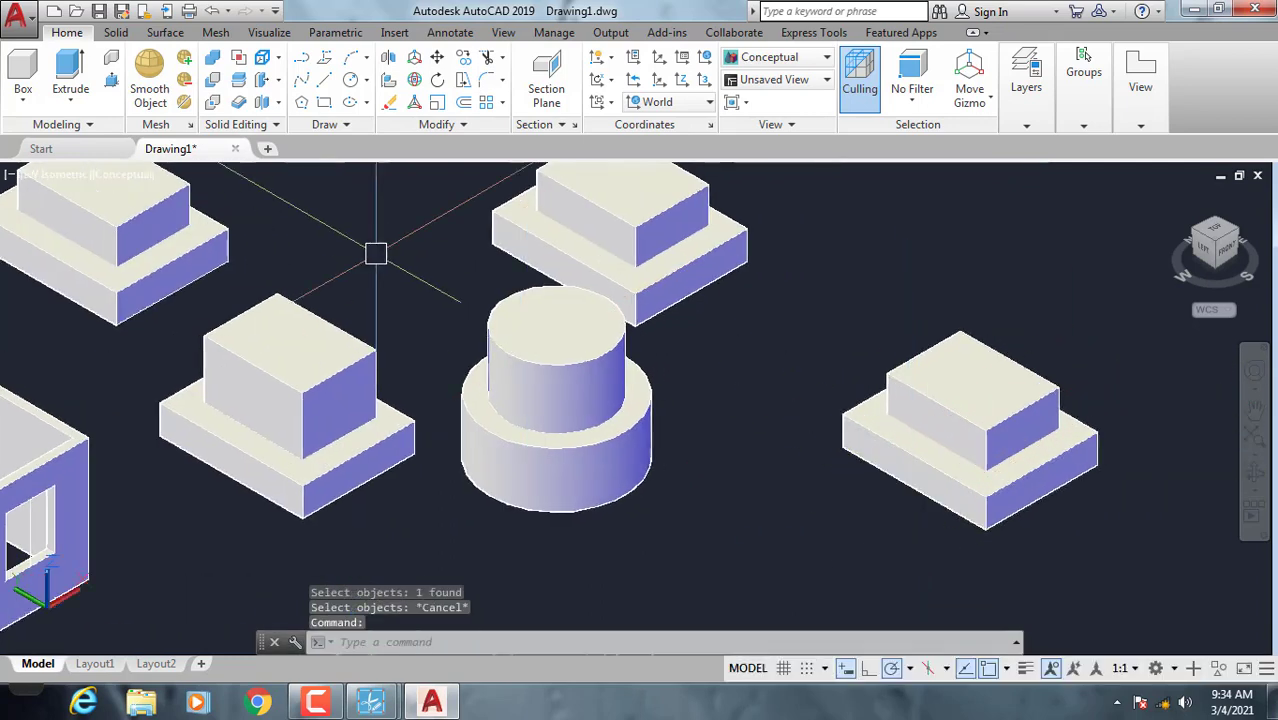
key(Return)
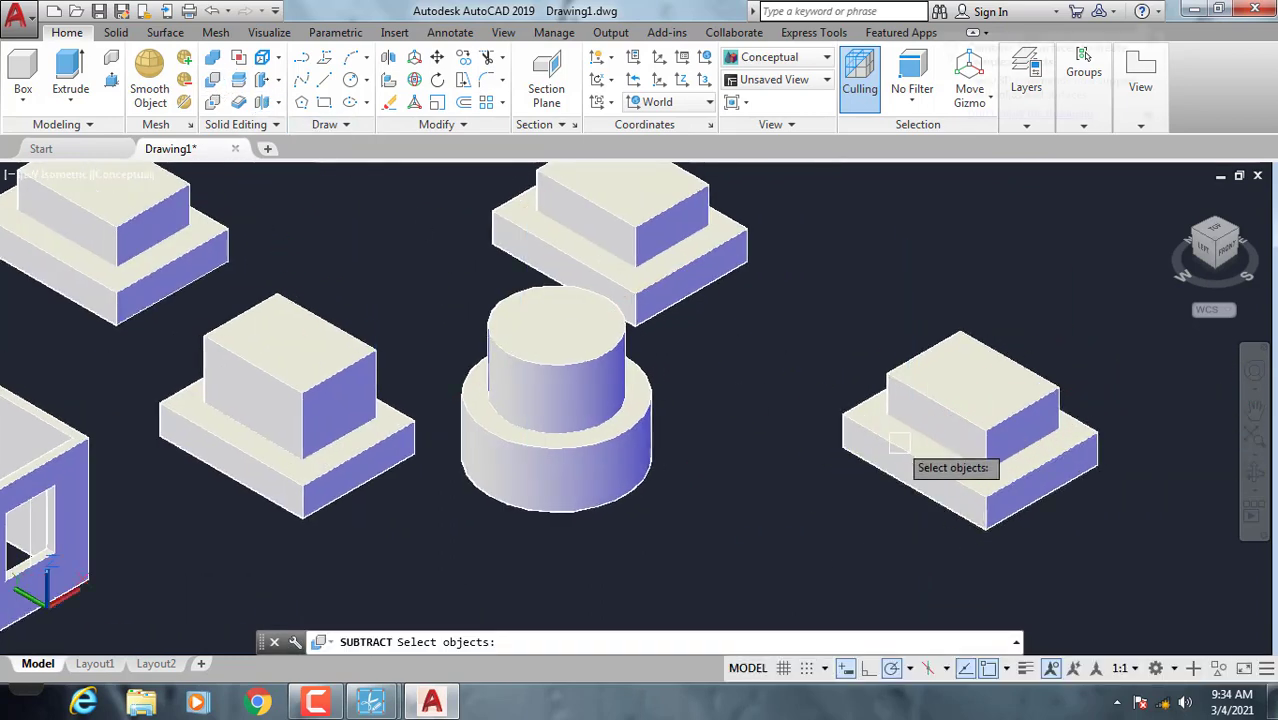
click(903, 452)
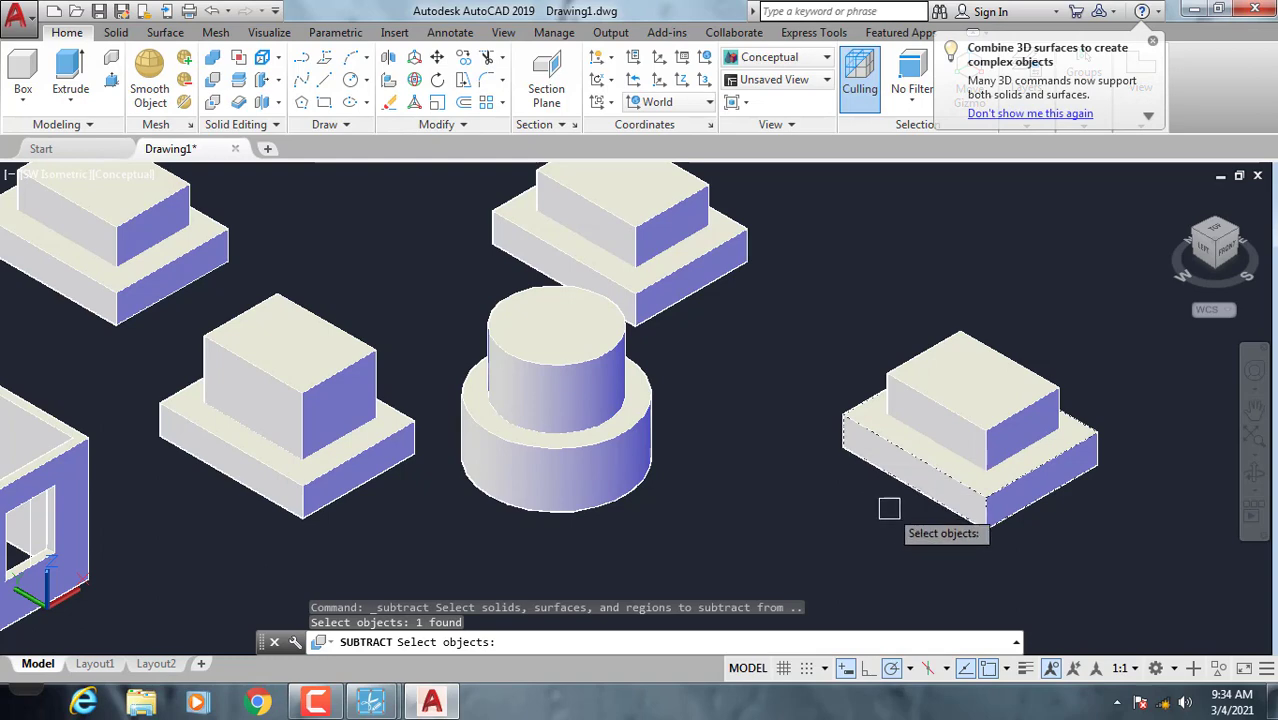
key(Return)
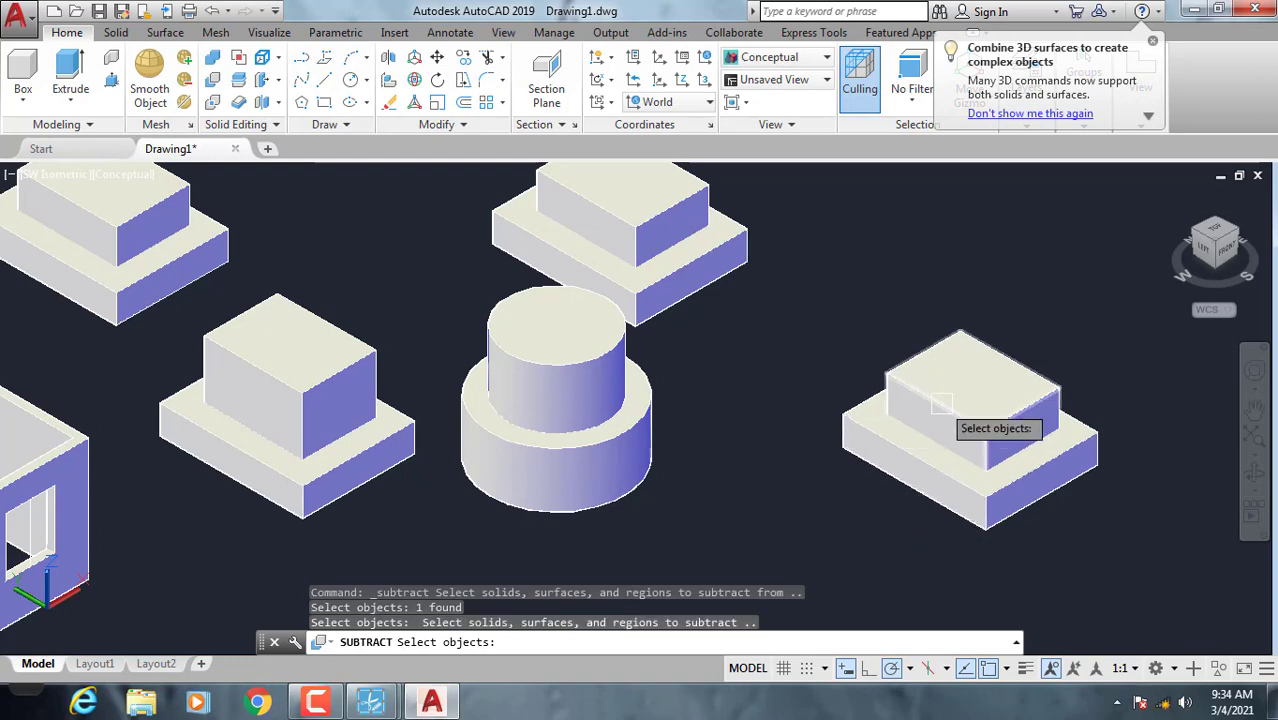
click(923, 390)
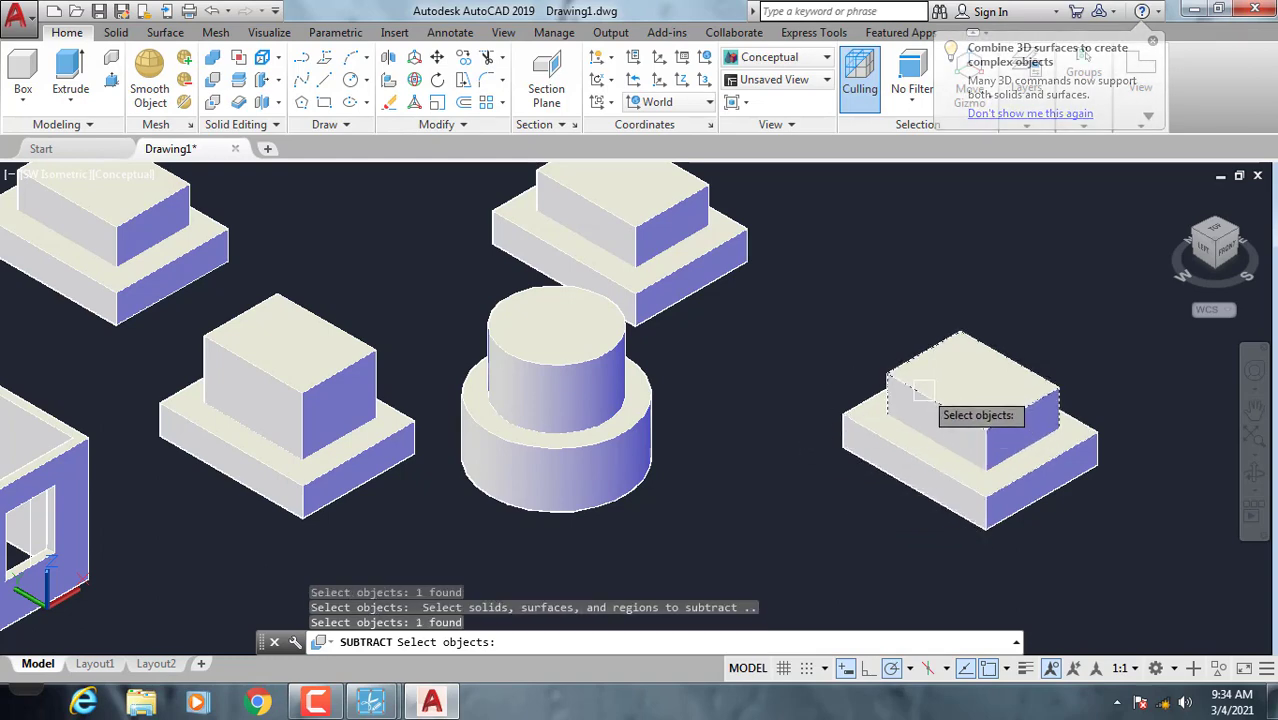
key(Return)
mouse_move(923, 390)
shift+middle_down()
mouse_move(668, 431)
mouse_move(997, 439)
mouse_move(727, 400)
mouse_move(802, 463)
mouse_move(923, 528)
shift+middle_up()
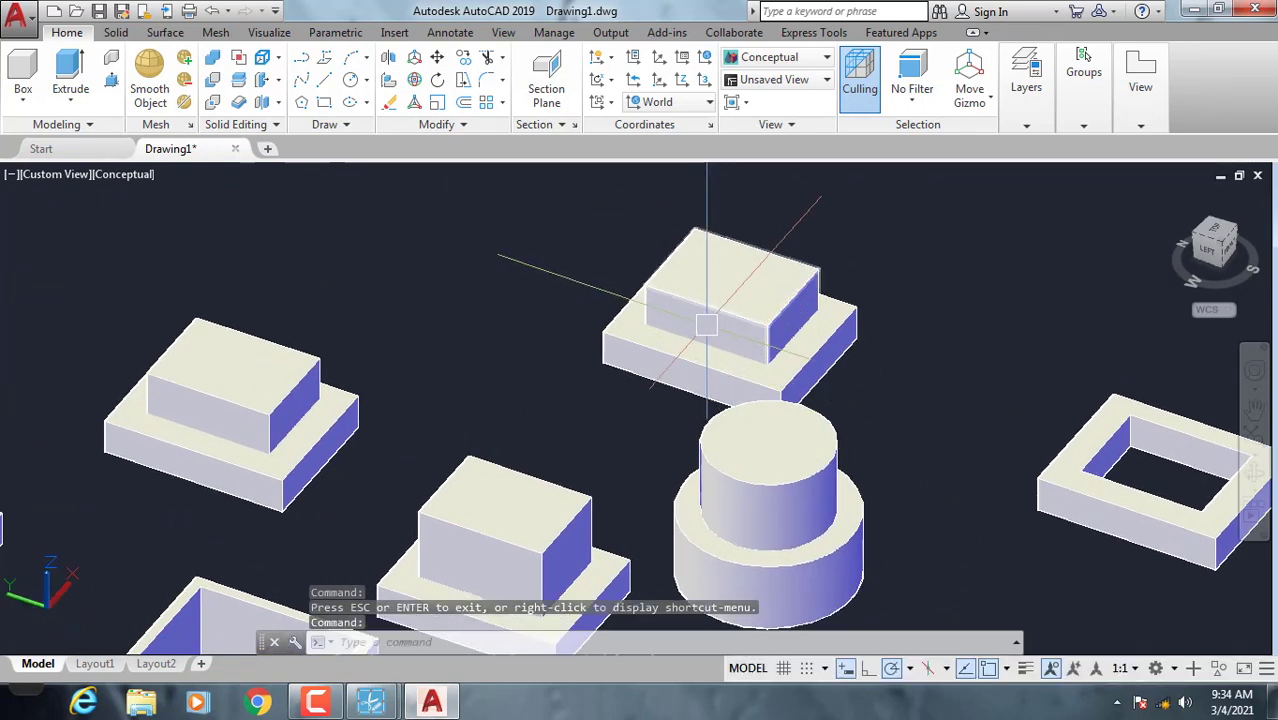
Keep the upper stepped block's base, cut away its top box, and pan the view
mouse_move(706, 324)
middle_down()
mouse_move(525, 317)
mouse_move(456, 249)
middle_up()
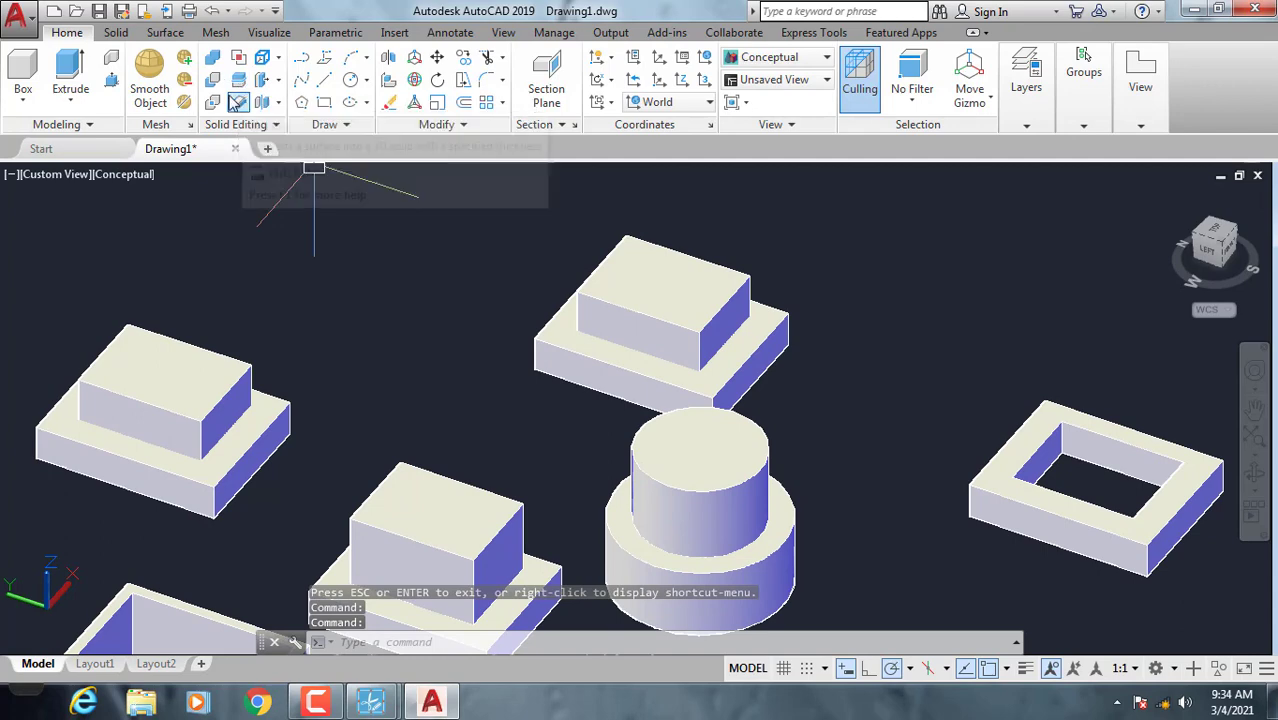
click(556, 352)
key(Return)
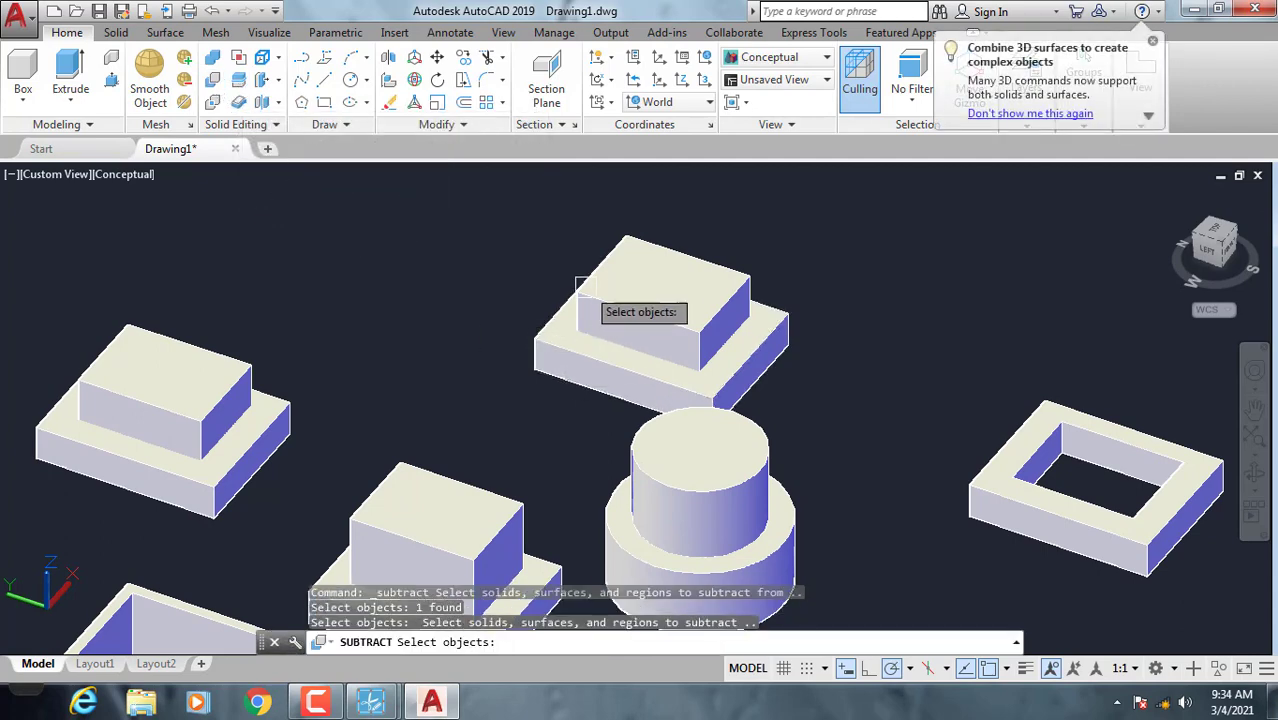
scroll(608, 300, down, 3)
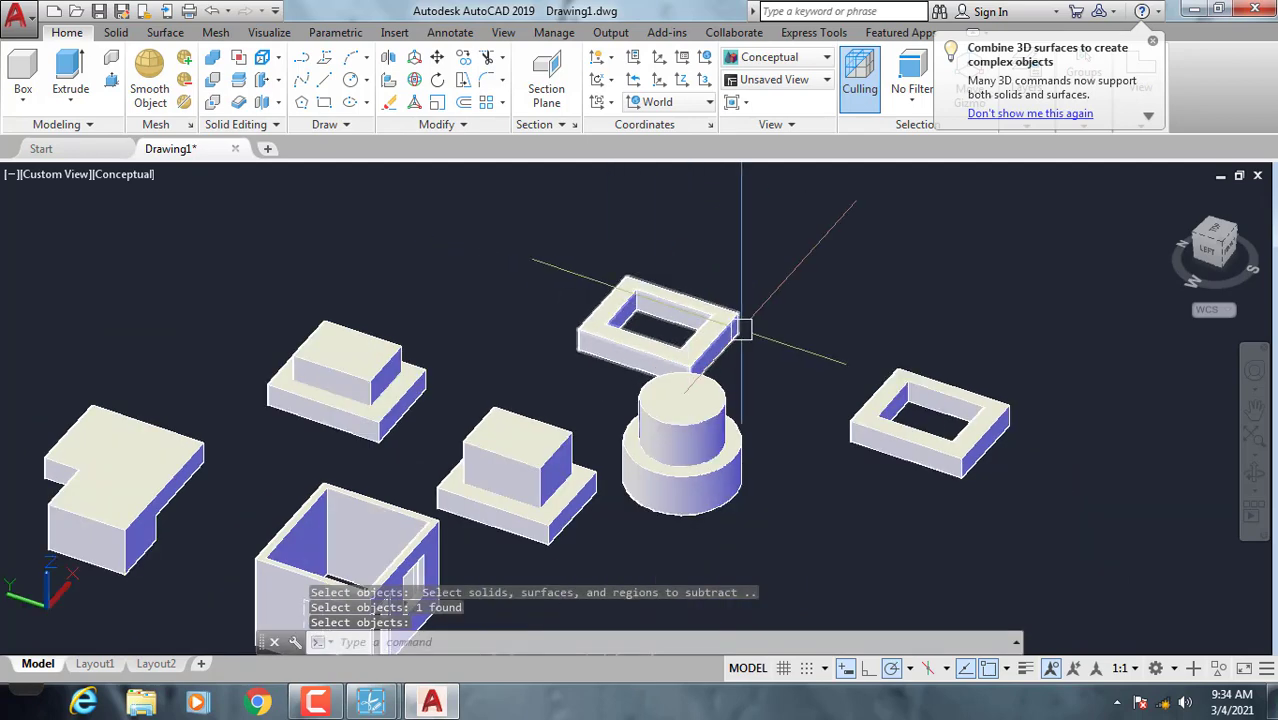
mouse_move(745, 345)
middle_down()
mouse_move(1030, 288)
mouse_move(1022, 265)
middle_up()
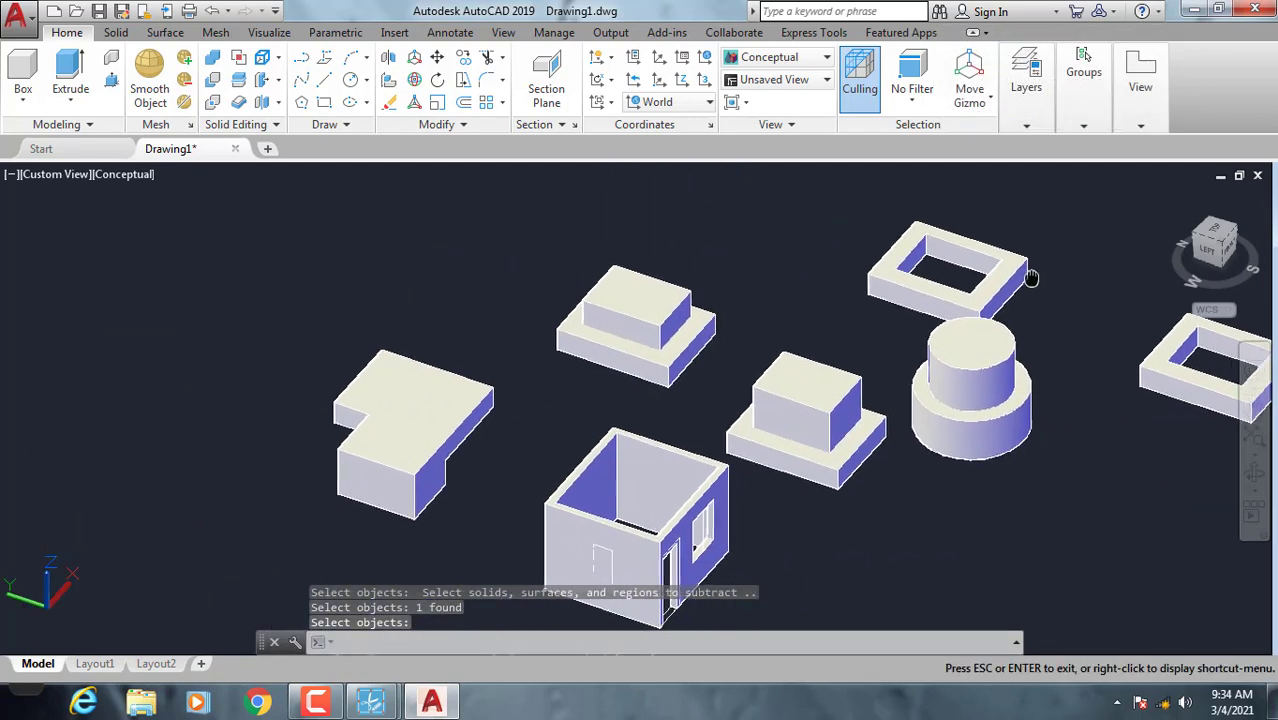
key(Return)
mouse_move(687, 571)
middle_down()
mouse_move(679, 467)
mouse_move(419, 517)
middle_up()
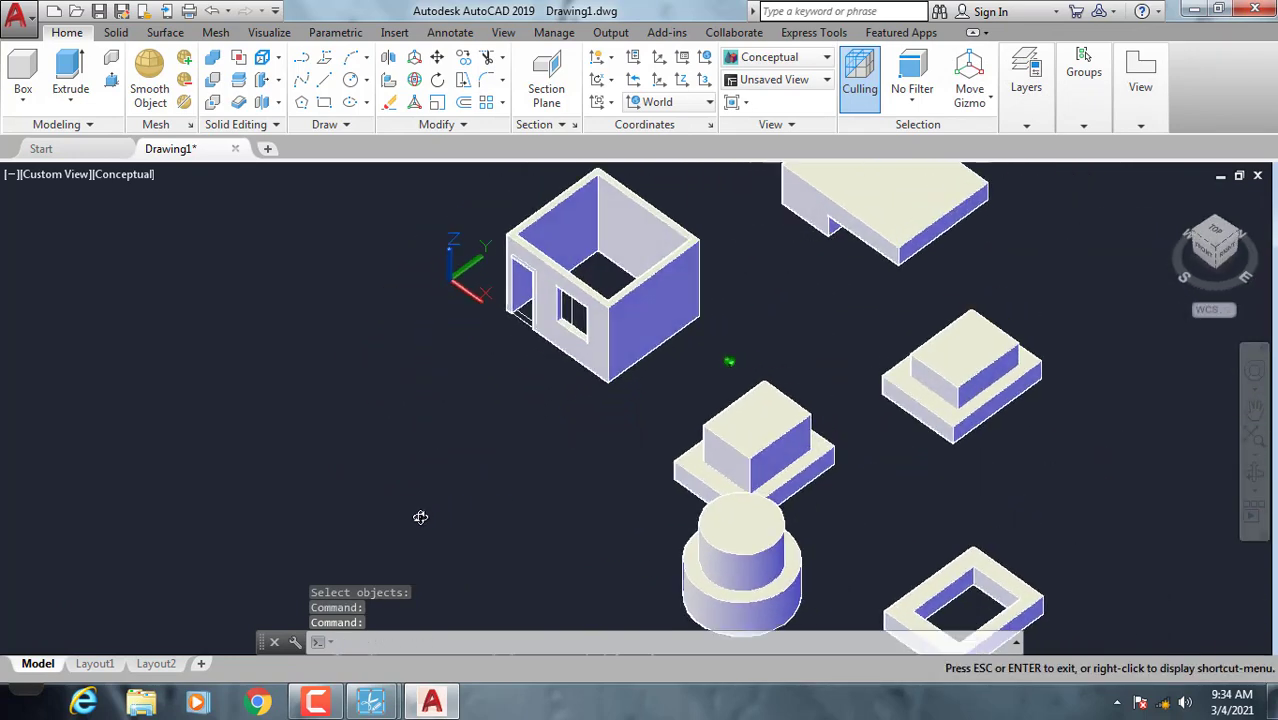
Switch the viewport visual style to 2D Wireframe
scroll(645, 321, up, 3)
shift+middle_drag(645, 321, 585, 428)
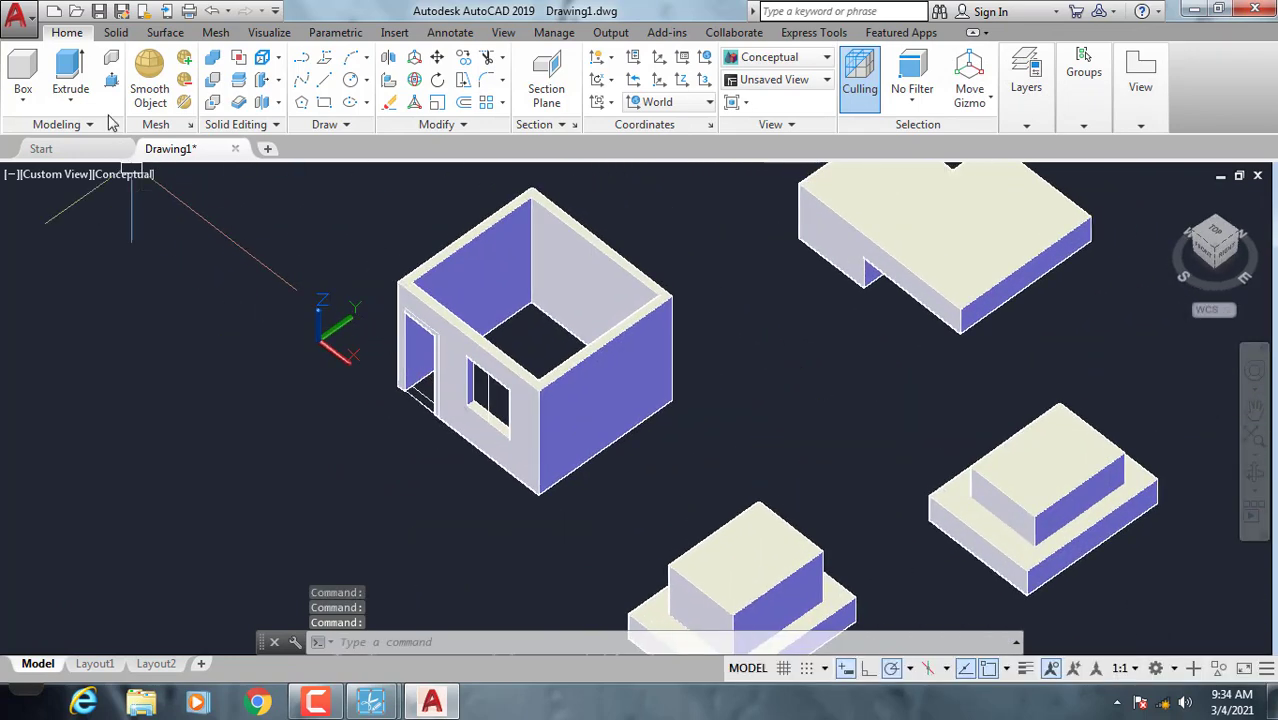
click(125, 176)
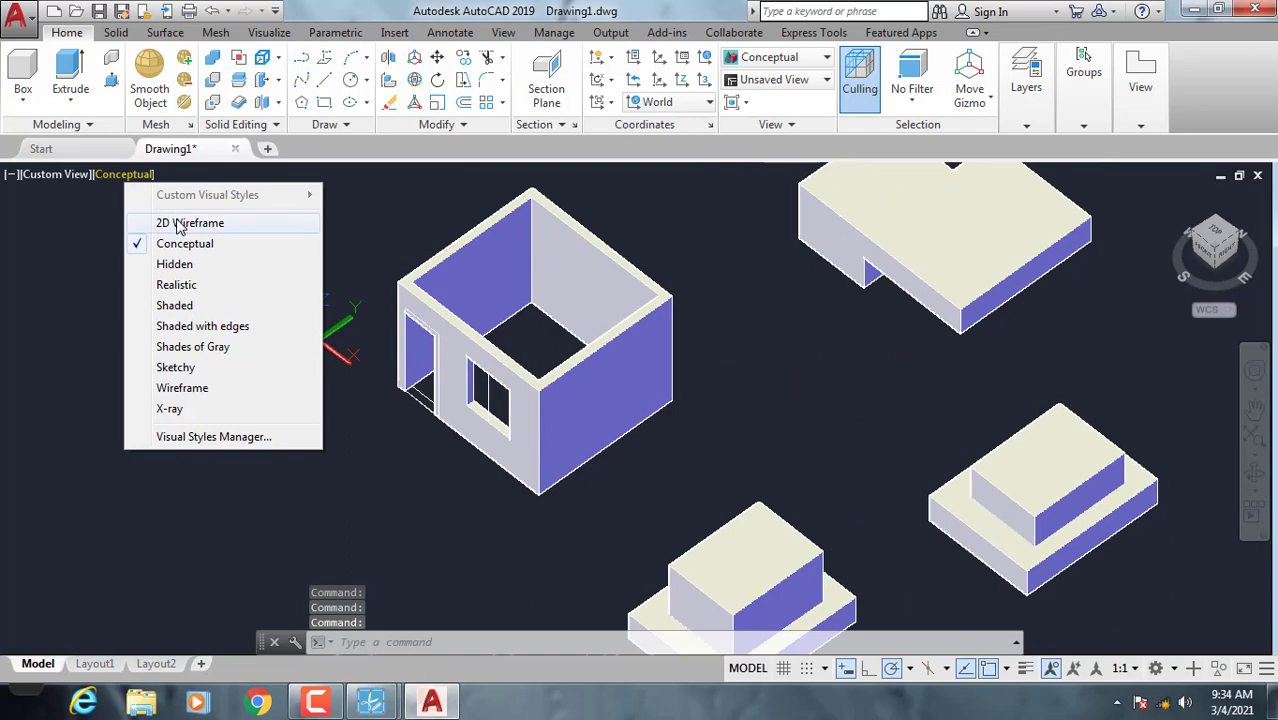
click(180, 224)
Draw a thin upright box inside the room's right wall from two base corners and a height
scroll(590, 450, up, 4)
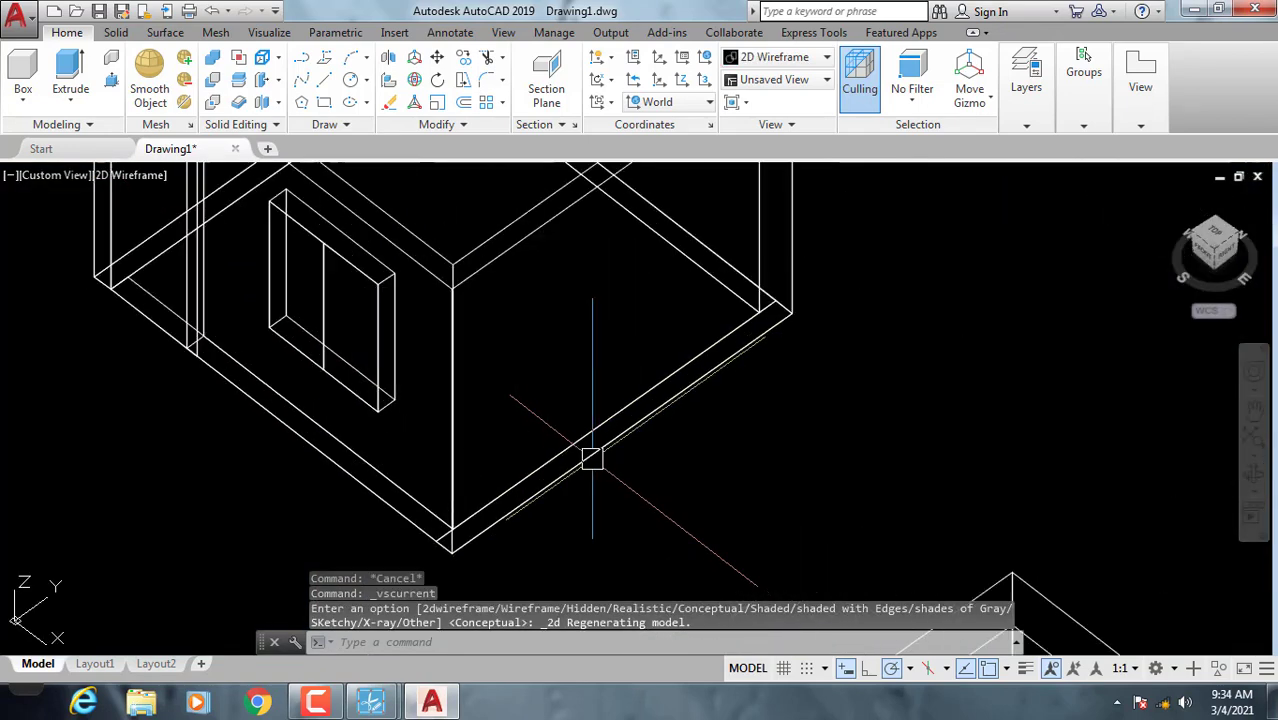
click(23, 100)
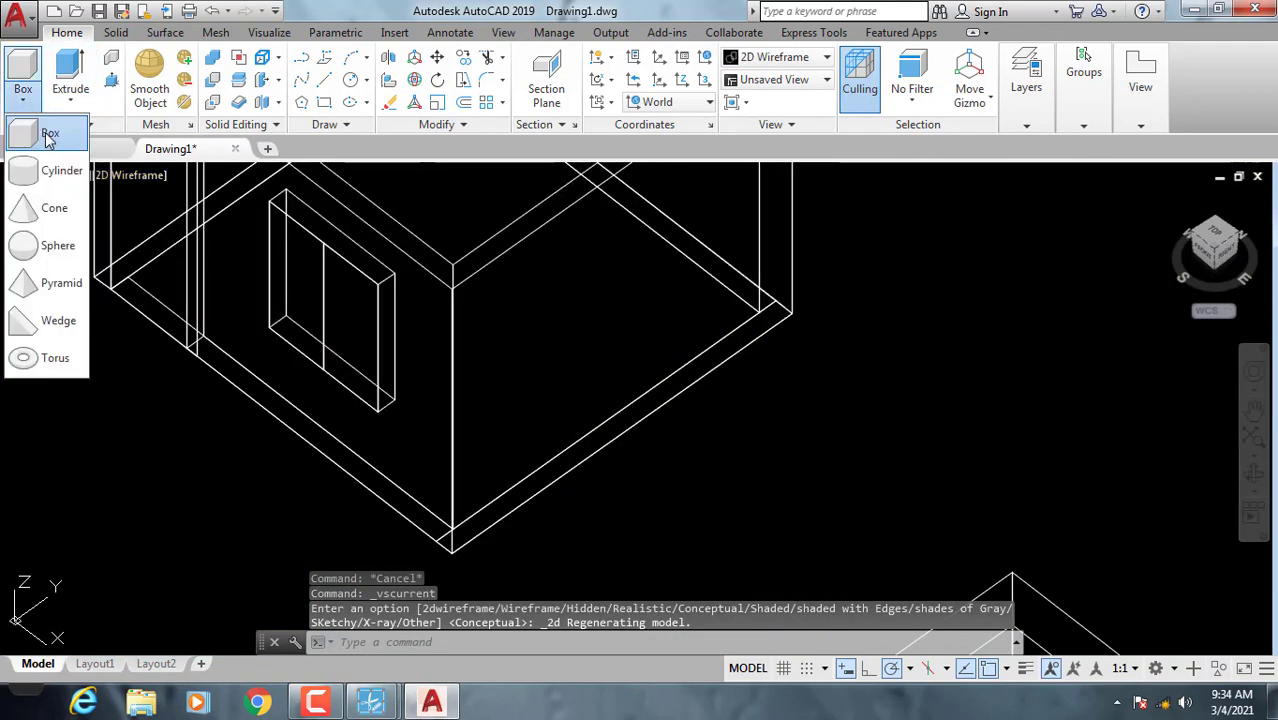
click(48, 146)
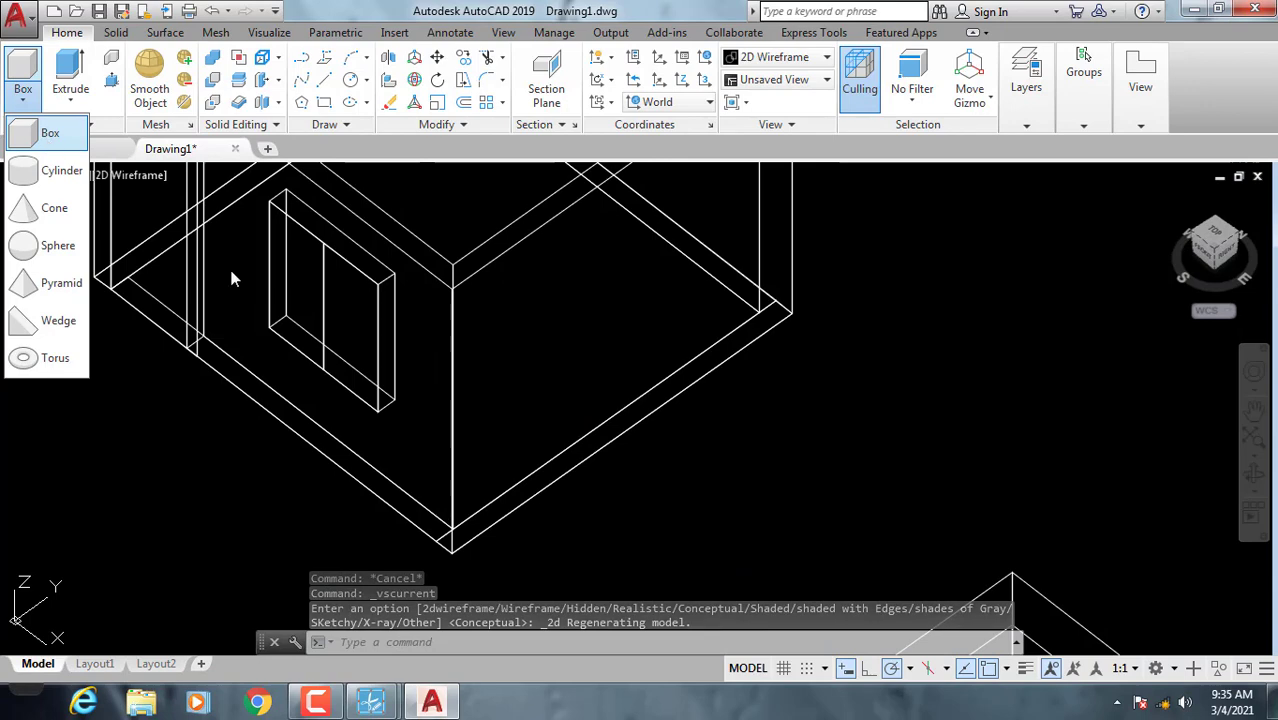
click(613, 428)
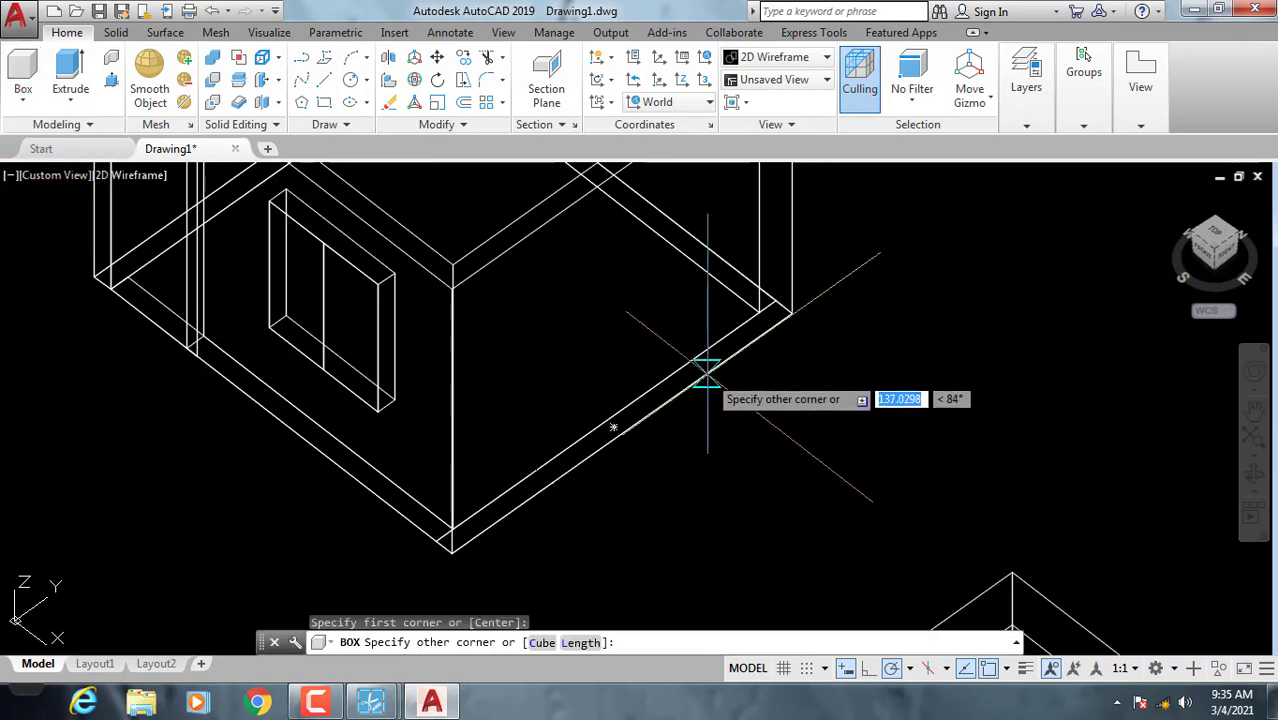
click(707, 373)
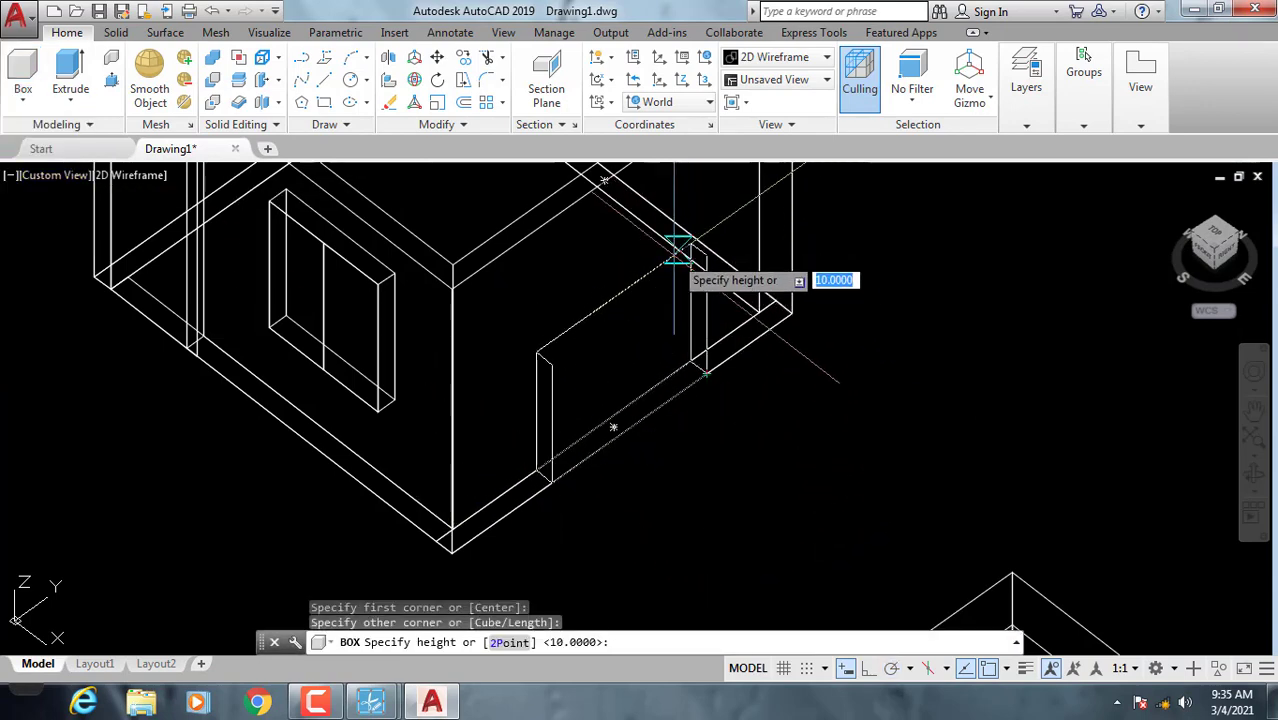
middle_drag(629, 289, 594, 347)
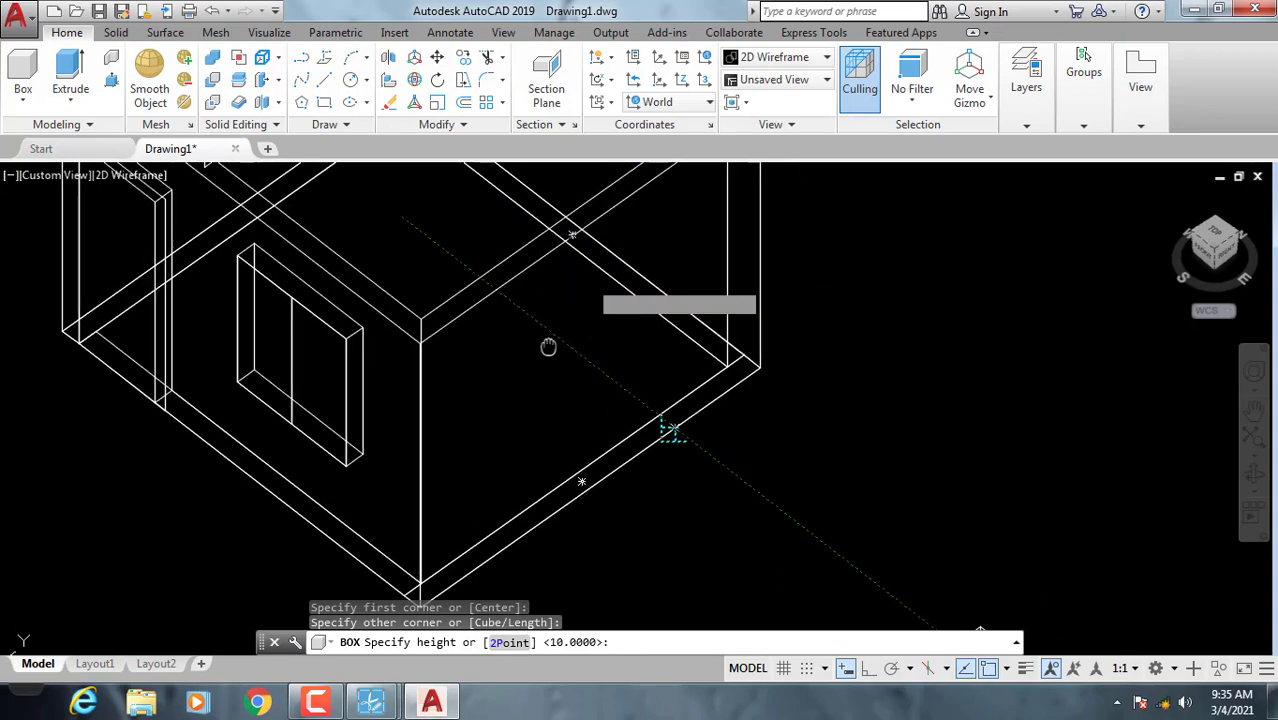
click(570, 240)
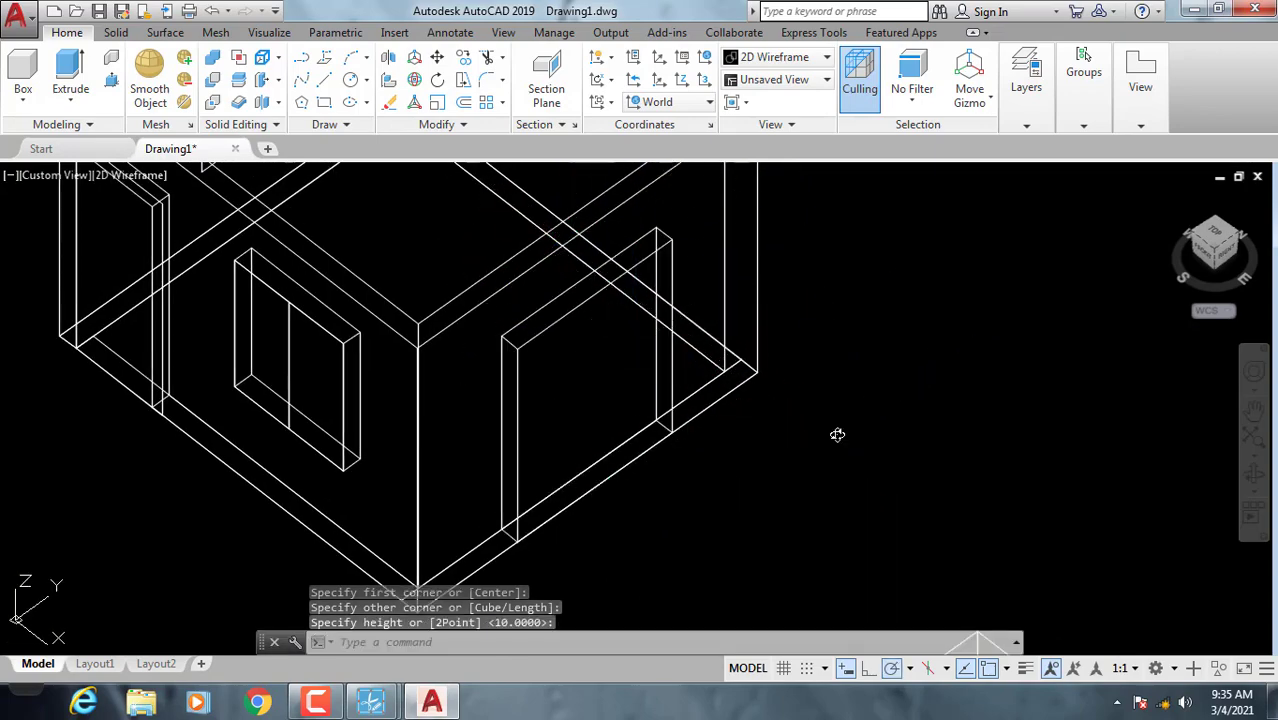
shift+middle_drag(837, 434, 809, 391)
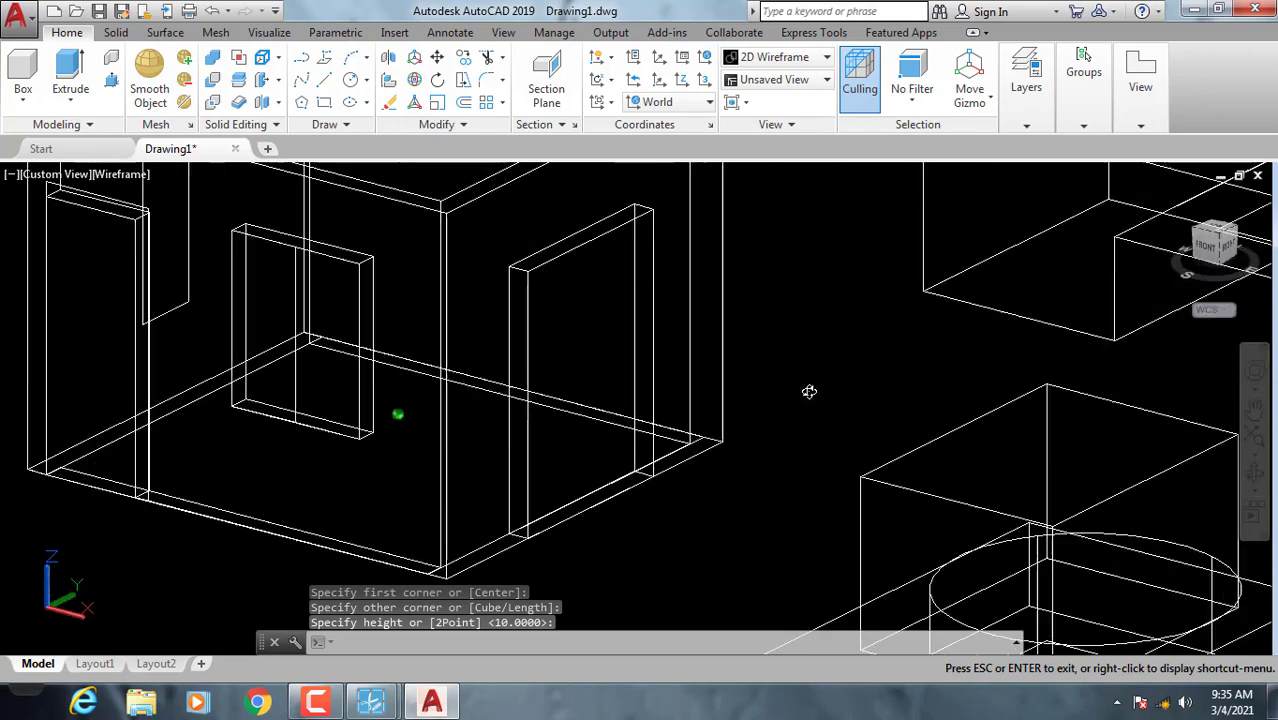
shift+middle_drag(809, 391, 821, 396)
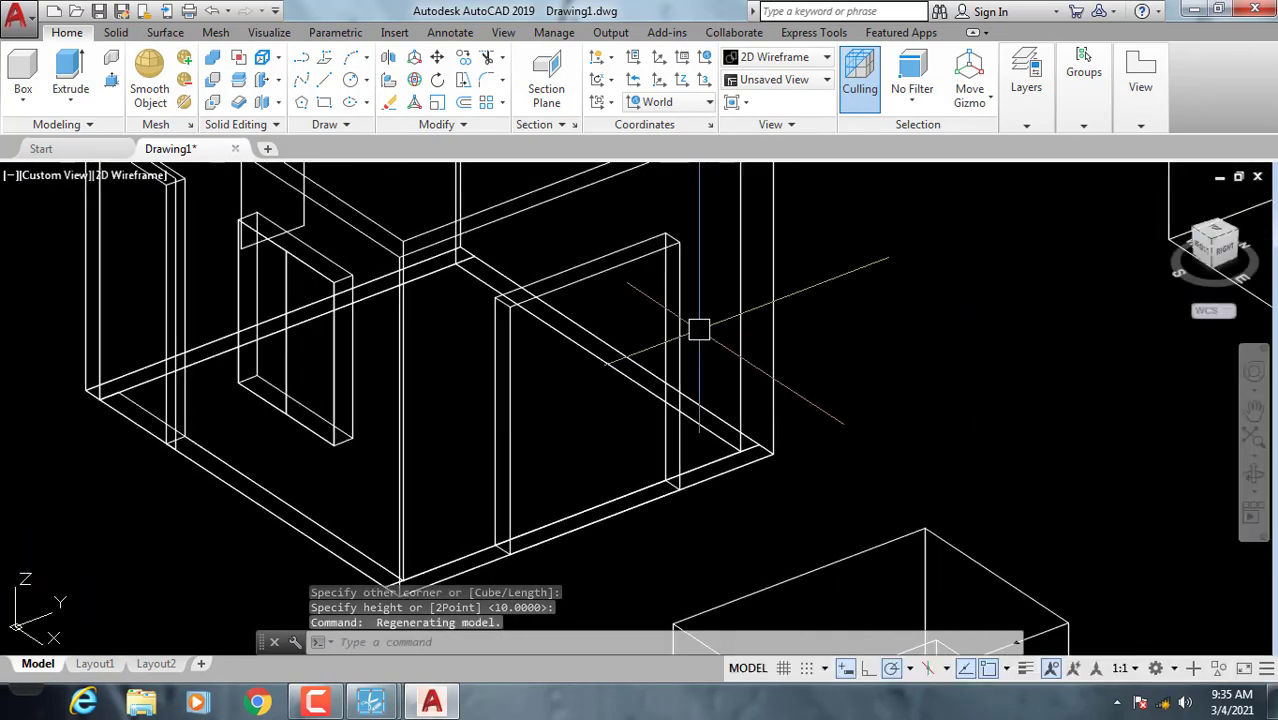
Pan, zoom and orbit close to the wireframe box panel inside the right-hand wall, then open the visual styles list
mouse_move(678, 313)
middle_down()
mouse_move(821, 379)
mouse_move(670, 351)
mouse_move(716, 354)
mouse_move(747, 440)
mouse_move(876, 408)
mouse_move(680, 437)
mouse_move(488, 416)
mouse_move(505, 402)
middle_up()
scroll(701, 390, up, 3)
scroll(740, 385, up, 2)
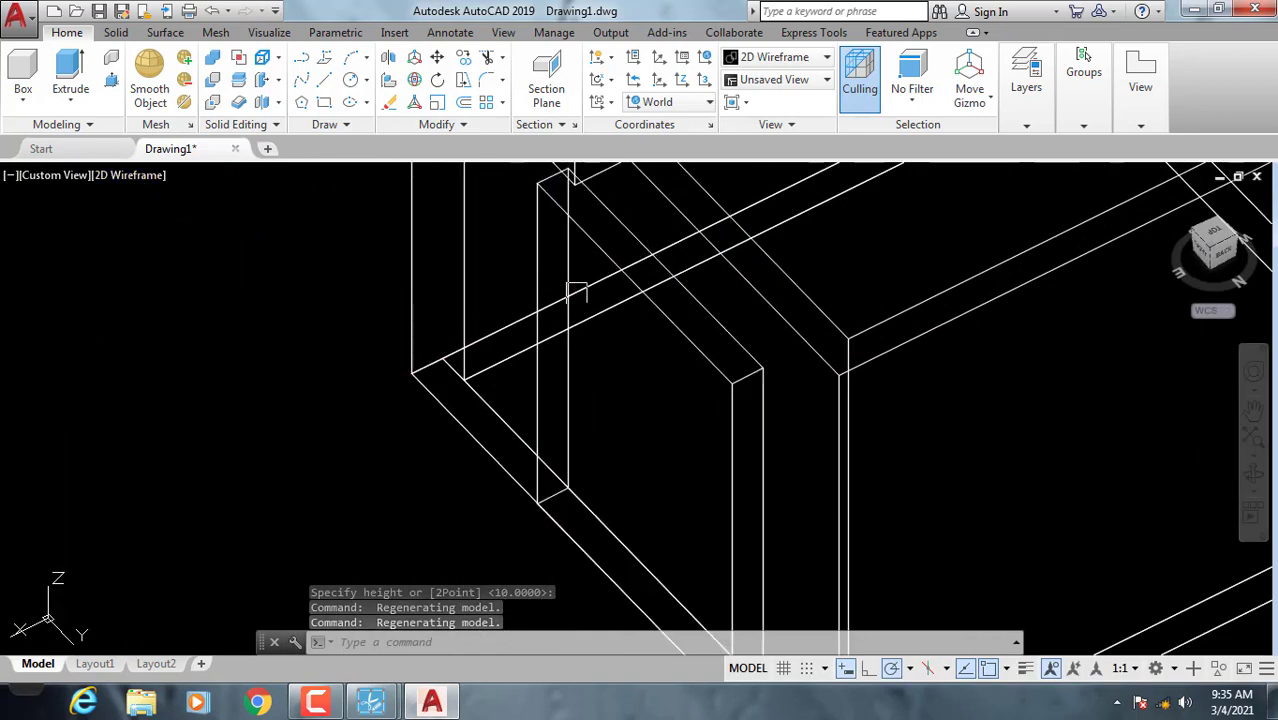
mouse_move(675, 323)
shift+middle_down()
mouse_move(727, 355)
mouse_move(811, 318)
shift+middle_up()
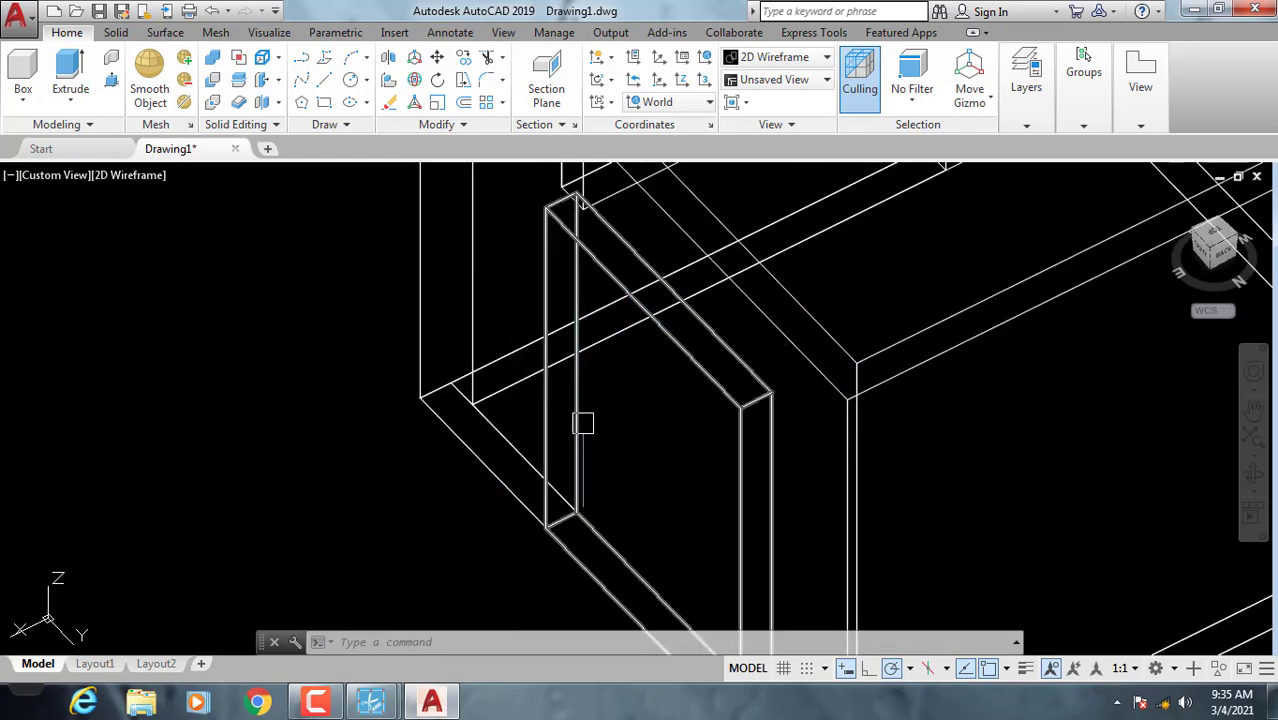
mouse_move(582, 422)
shift+middle_down()
mouse_move(725, 400)
mouse_move(750, 380)
mouse_move(632, 399)
shift+middle_up()
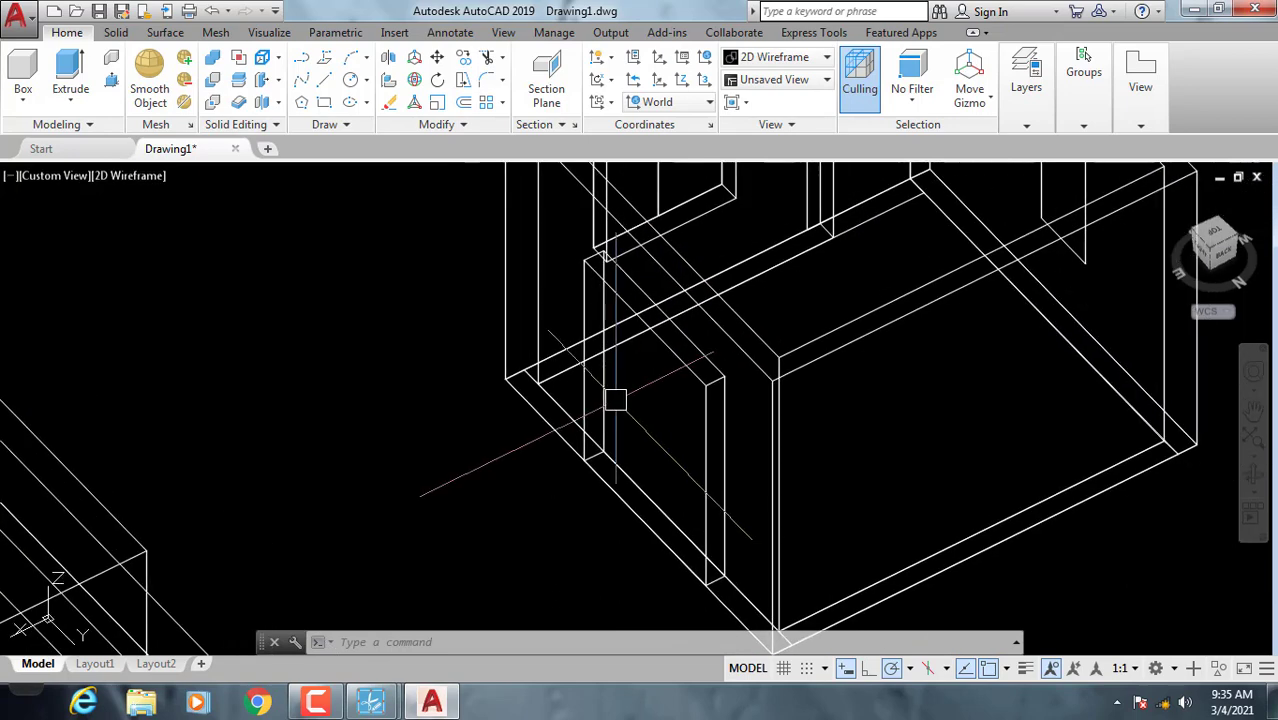
click(137, 177)
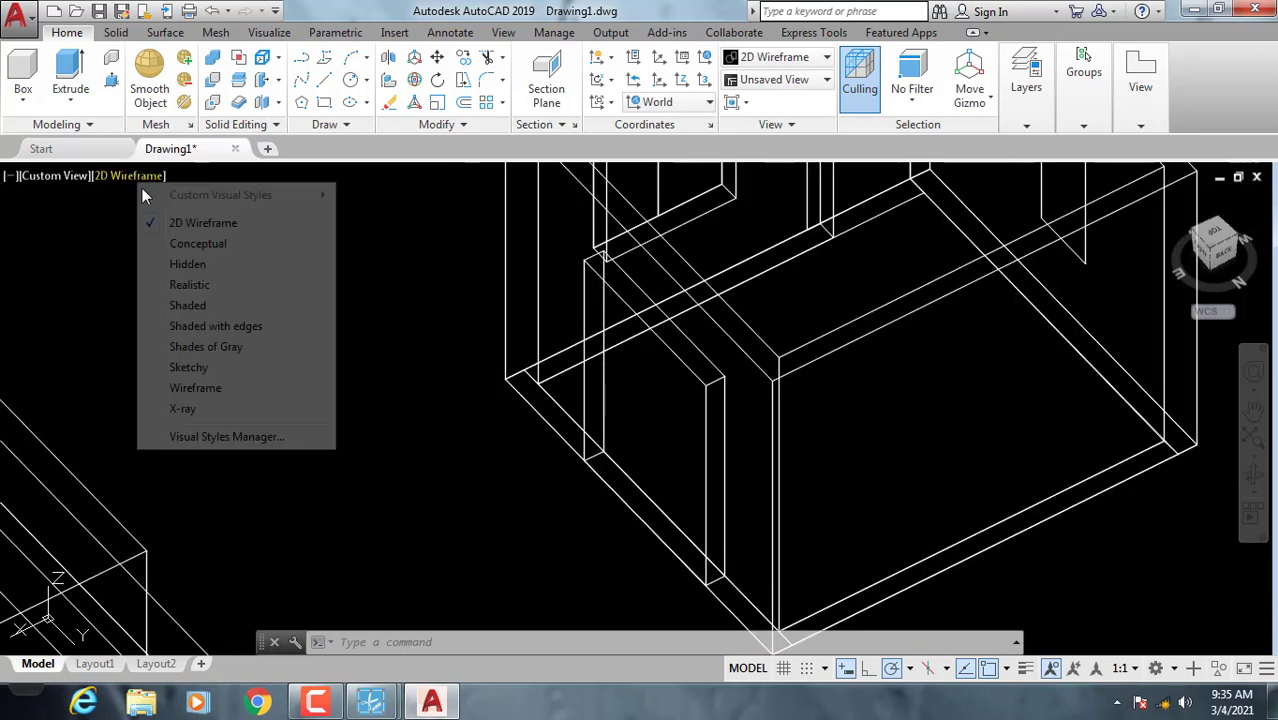
Switch to Conceptual shading and start SUBTRACT with the room wall as the solid to cut
click(205, 247)
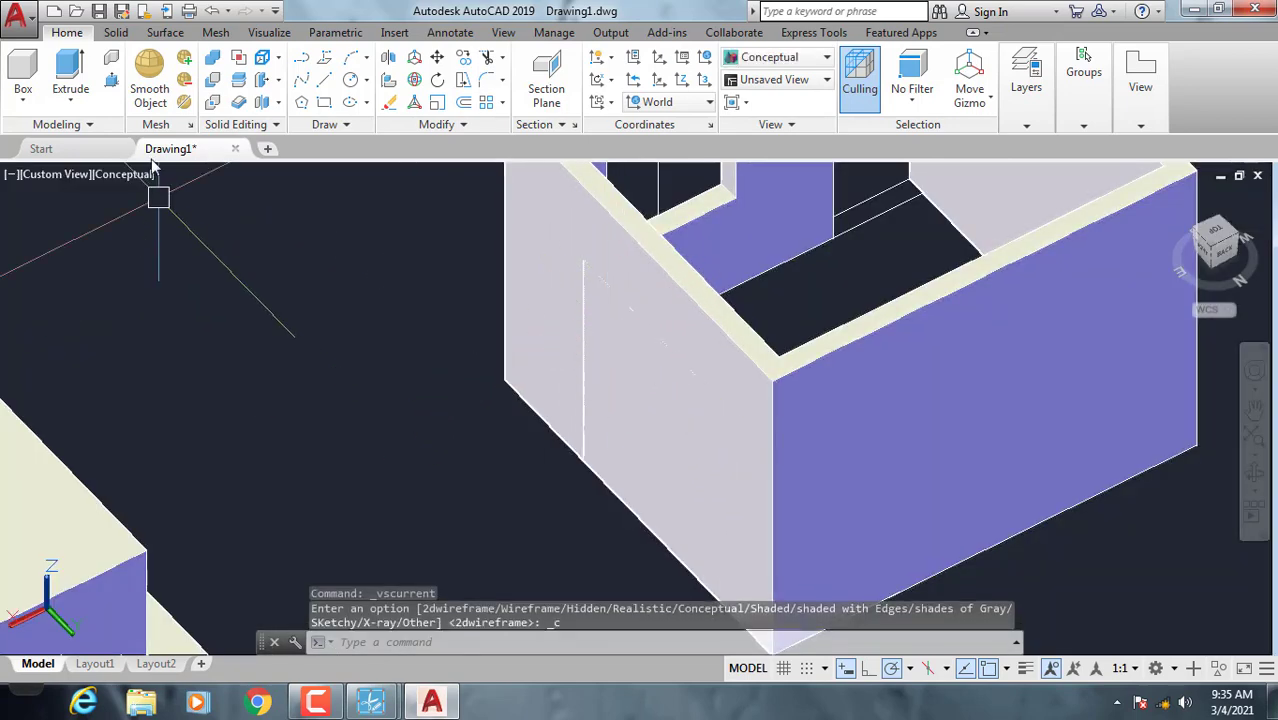
click(213, 82)
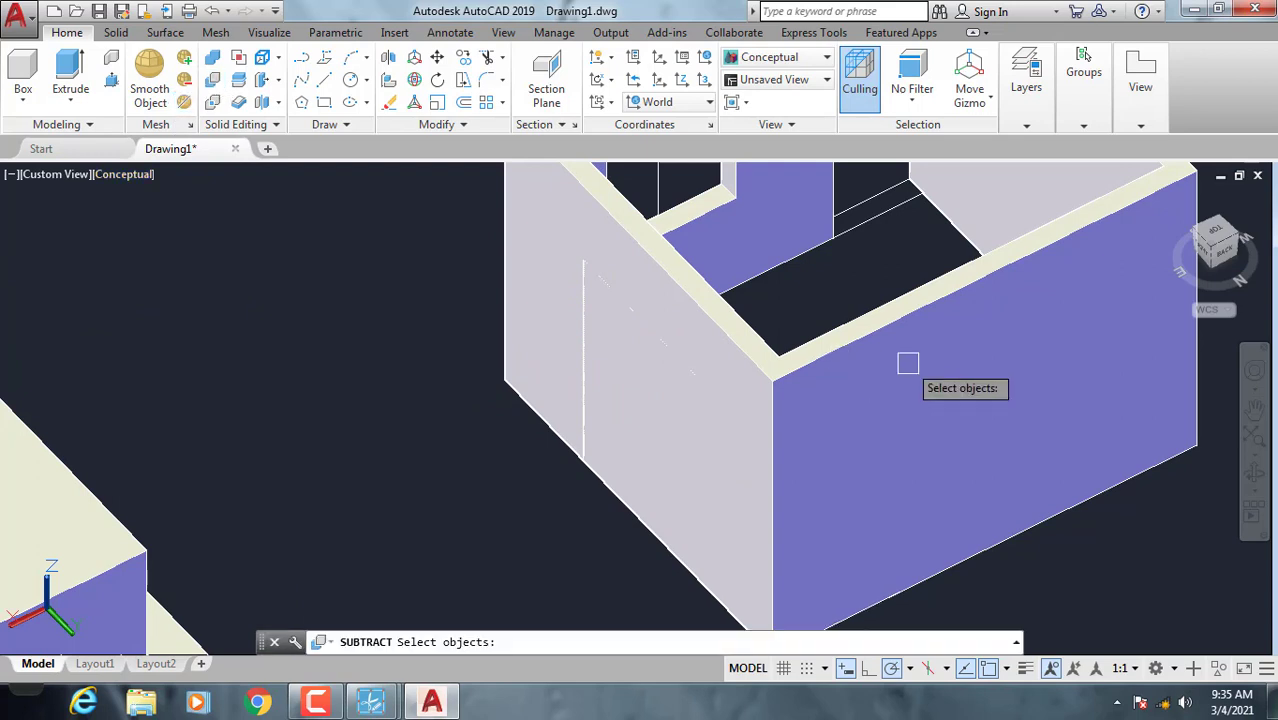
click(948, 298)
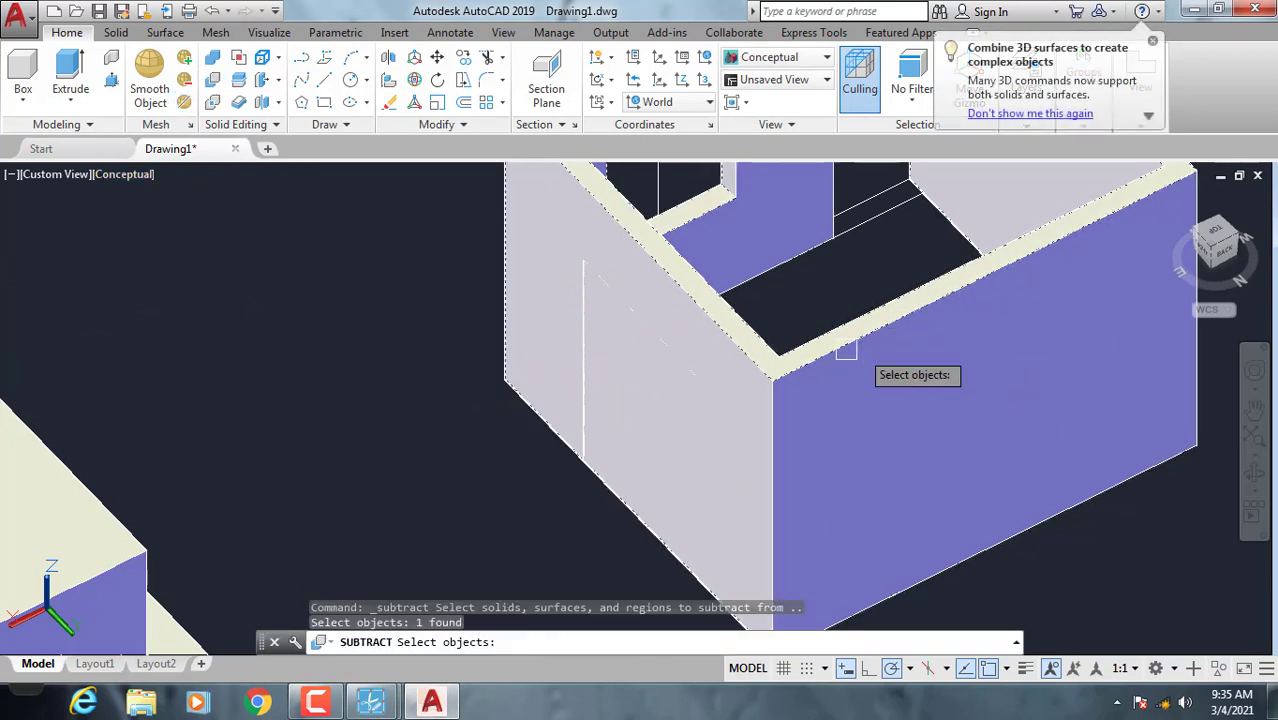
key(Return)
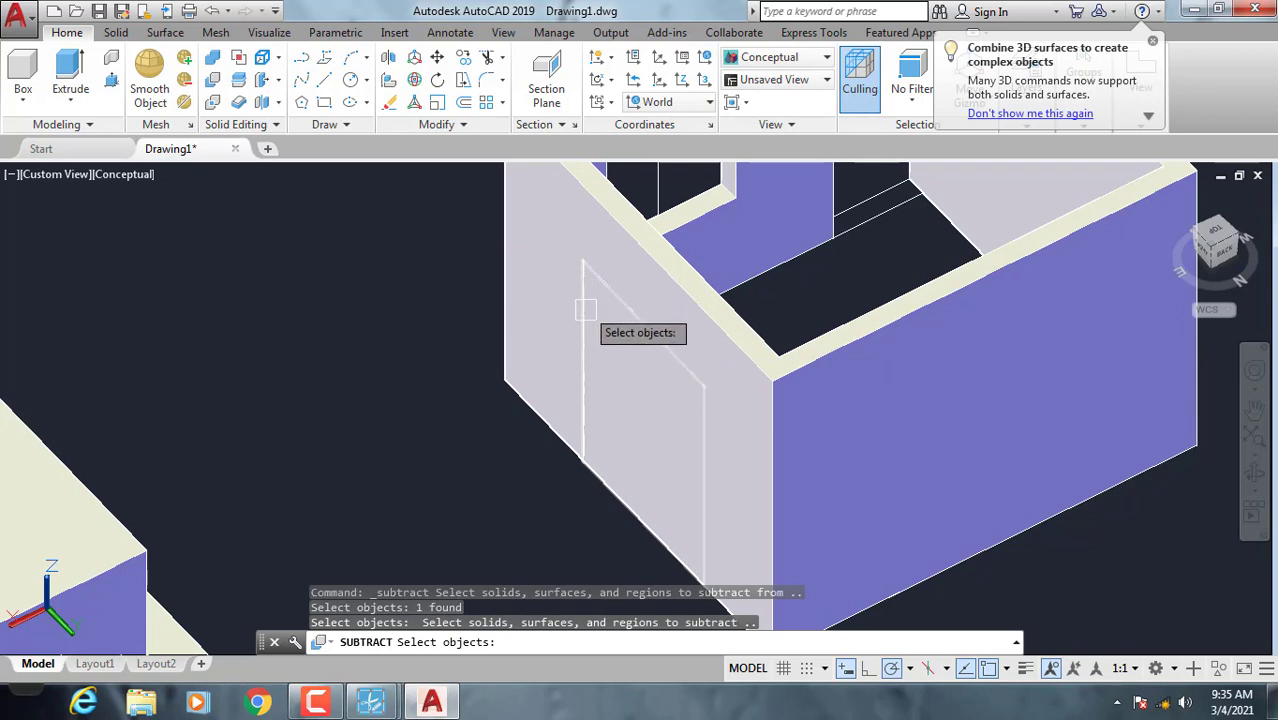
Subtract the thin inner box from the wall, orbiting to check the new door opening
click(588, 349)
shift+middle_drag(588, 349, 700, 420)
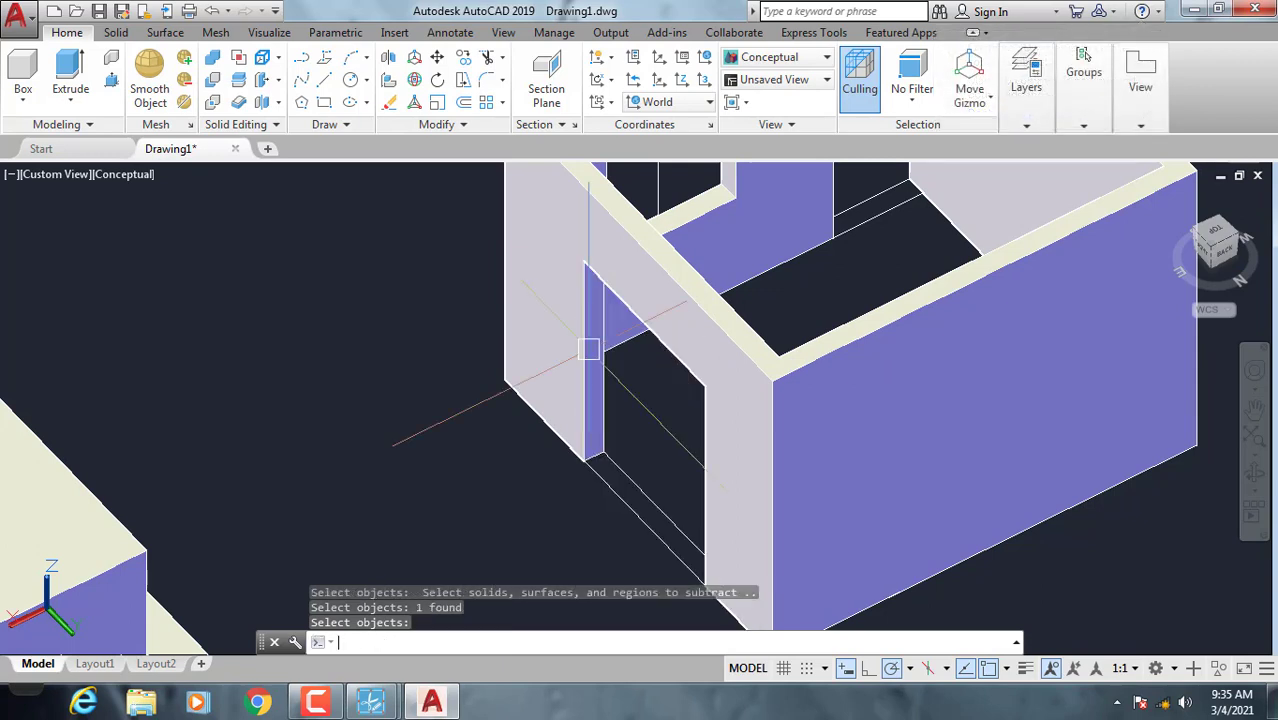
mouse_move(650, 476)
shift+middle_down()
mouse_move(727, 448)
mouse_move(927, 442)
shift+middle_up()
key(Return)
mouse_move(819, 445)
shift+middle_down()
mouse_move(603, 466)
mouse_move(489, 454)
mouse_move(331, 466)
mouse_move(630, 461)
shift+middle_up()
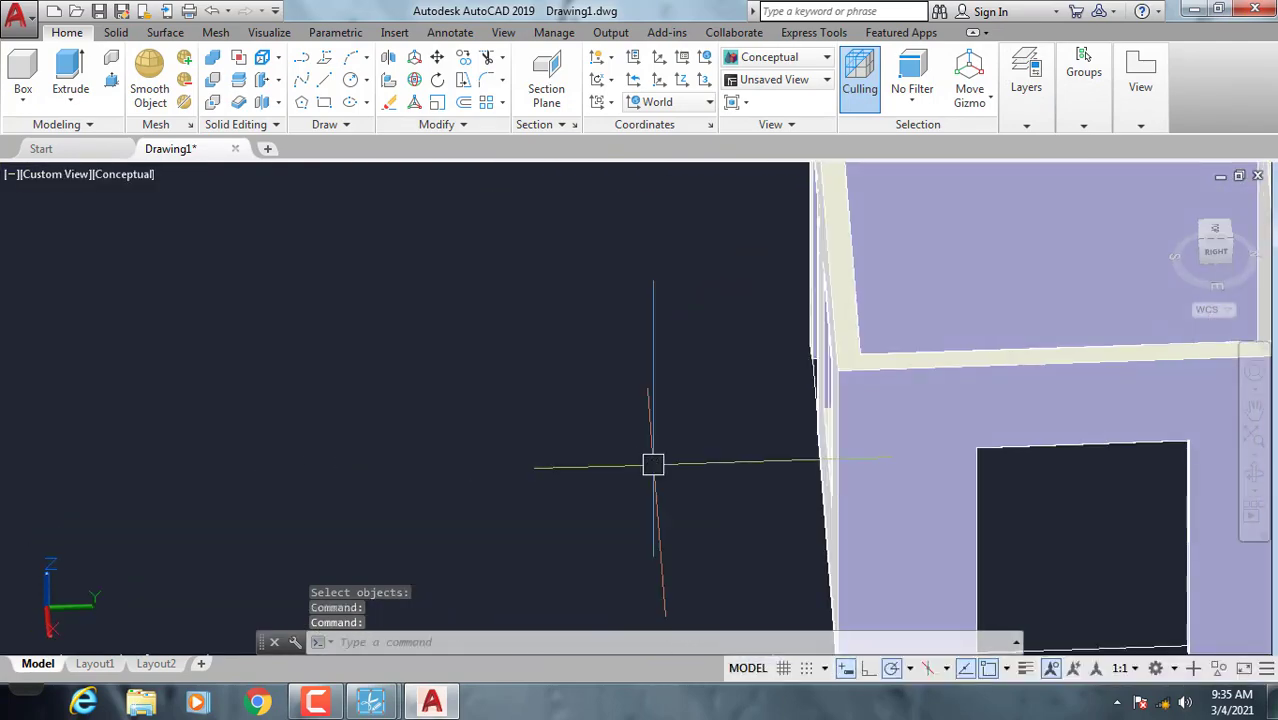
scroll(476, 405, down, 5)
shift+middle_drag(408, 394, 593, 419)
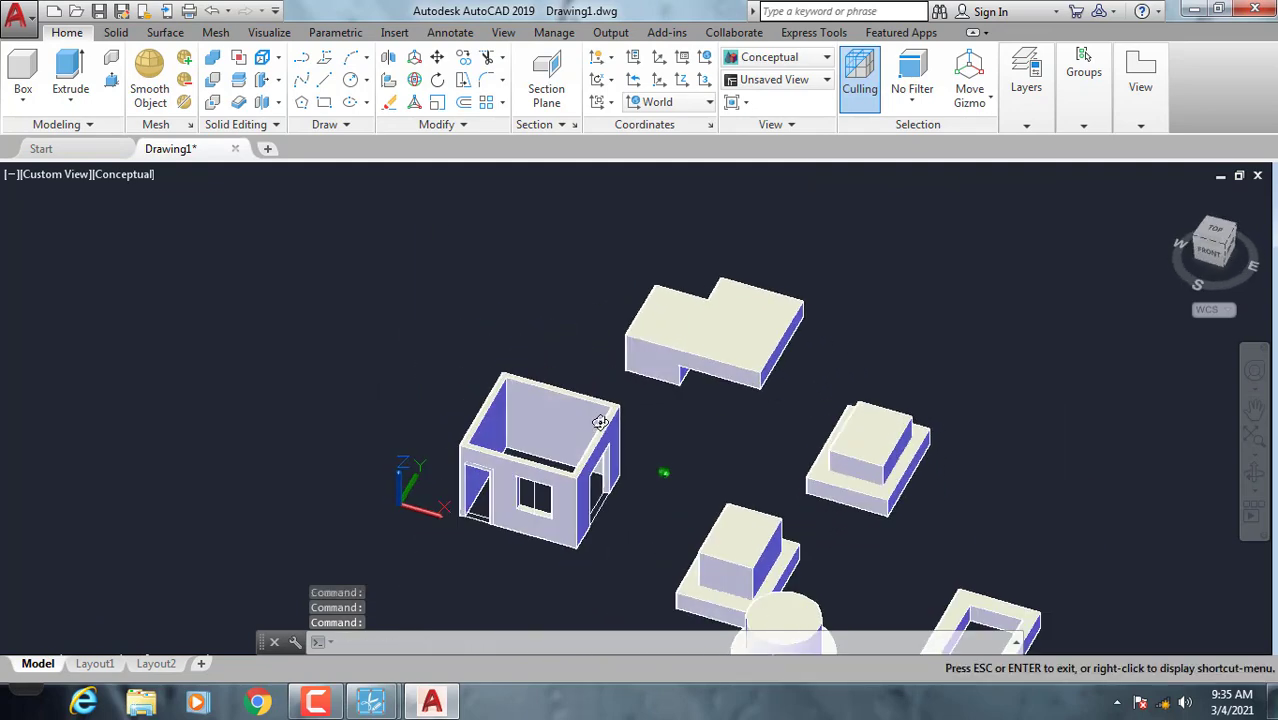
scroll(593, 419, up, 3)
mouse_move(579, 501)
middle_down()
mouse_move(479, 458)
mouse_move(473, 432)
mouse_move(723, 424)
mouse_move(598, 479)
mouse_move(656, 385)
middle_up()
scroll(747, 399, up, 3)
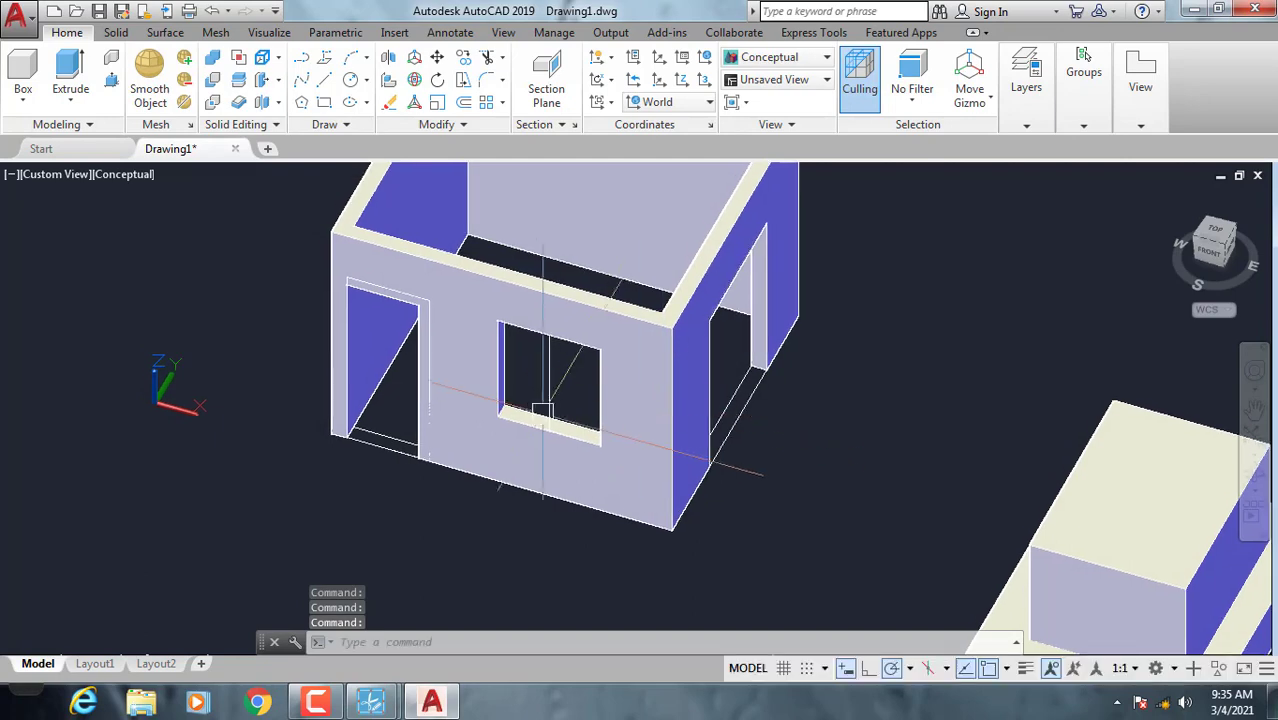
shift+middle_drag(530, 365, 662, 471)
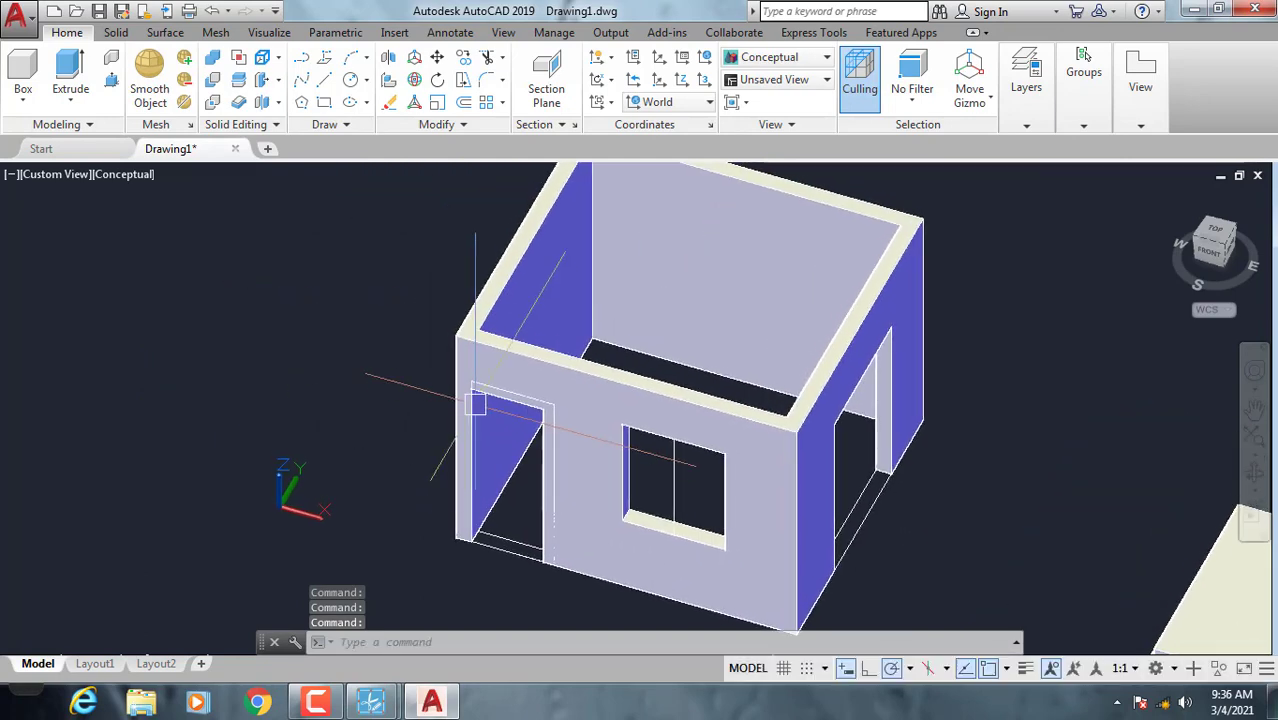
mouse_move(485, 465)
shift+middle_down()
mouse_move(616, 371)
mouse_move(813, 362)
mouse_move(542, 442)
mouse_move(329, 181)
shift+middle_up()
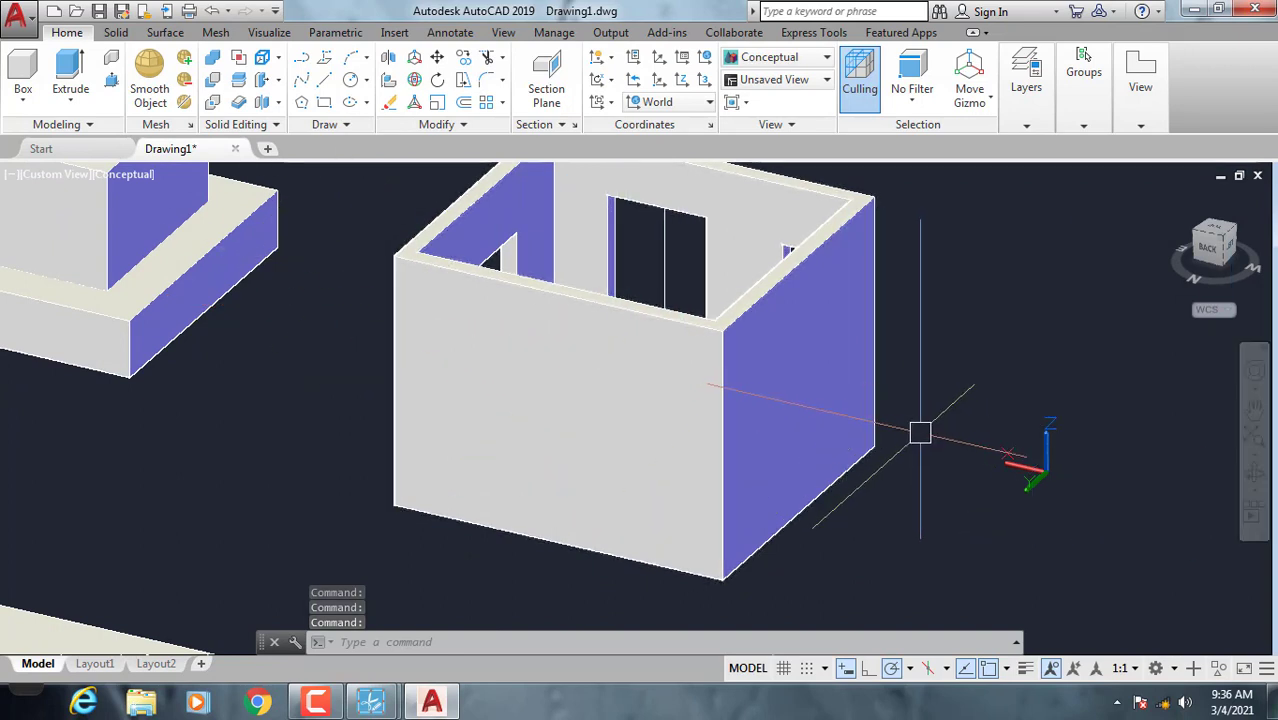
text(ucs)
Align the UCS to the front wall face with the UCS Face (F) option
key(Return)
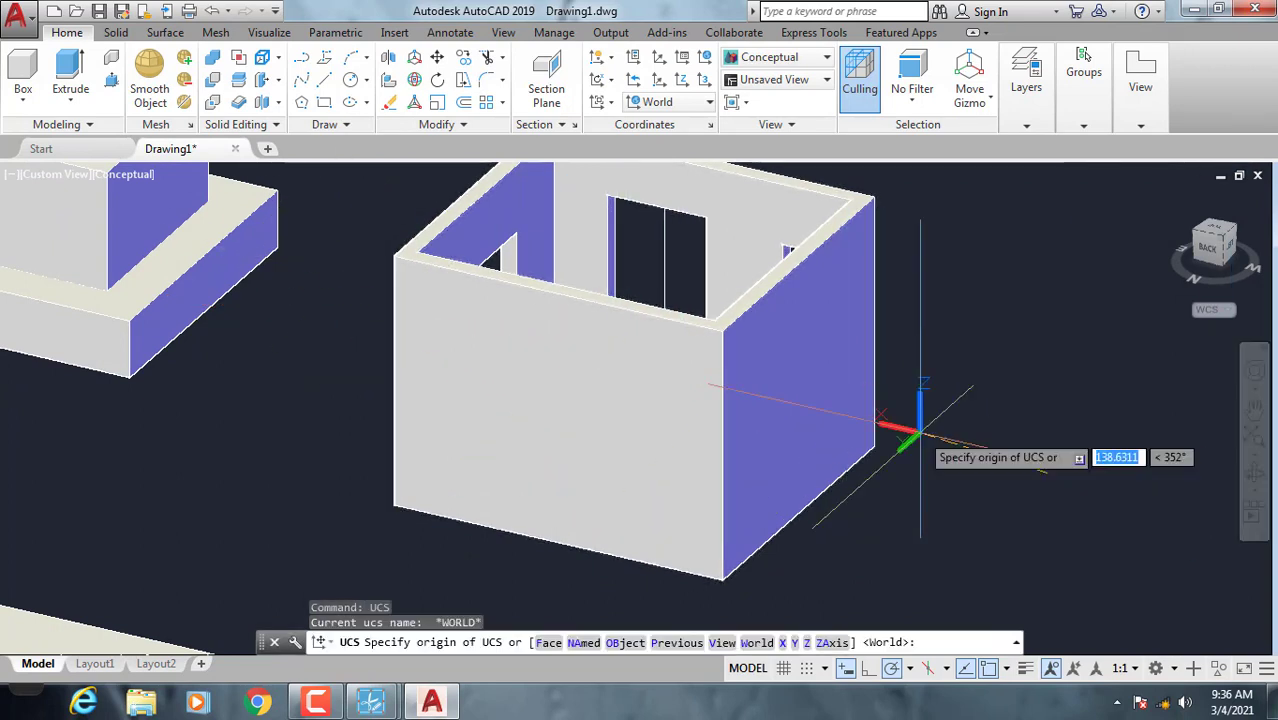
click(508, 422)
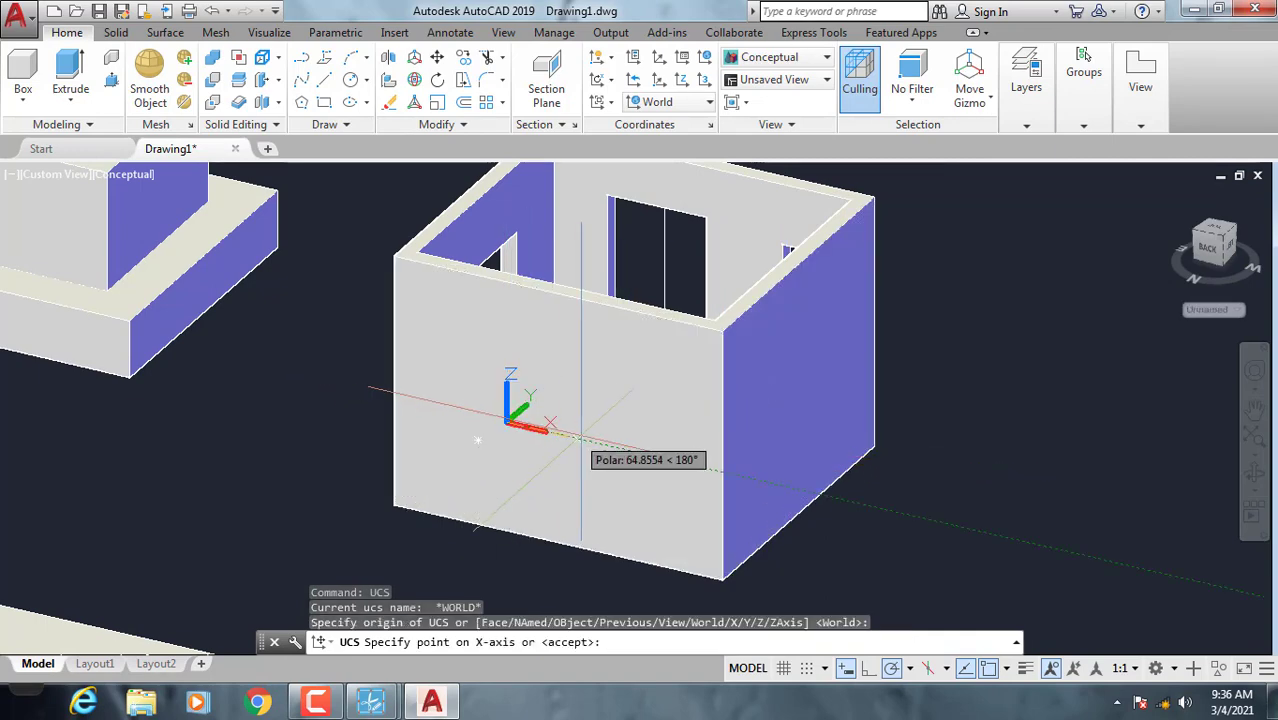
key(Escape)
text(UCS)
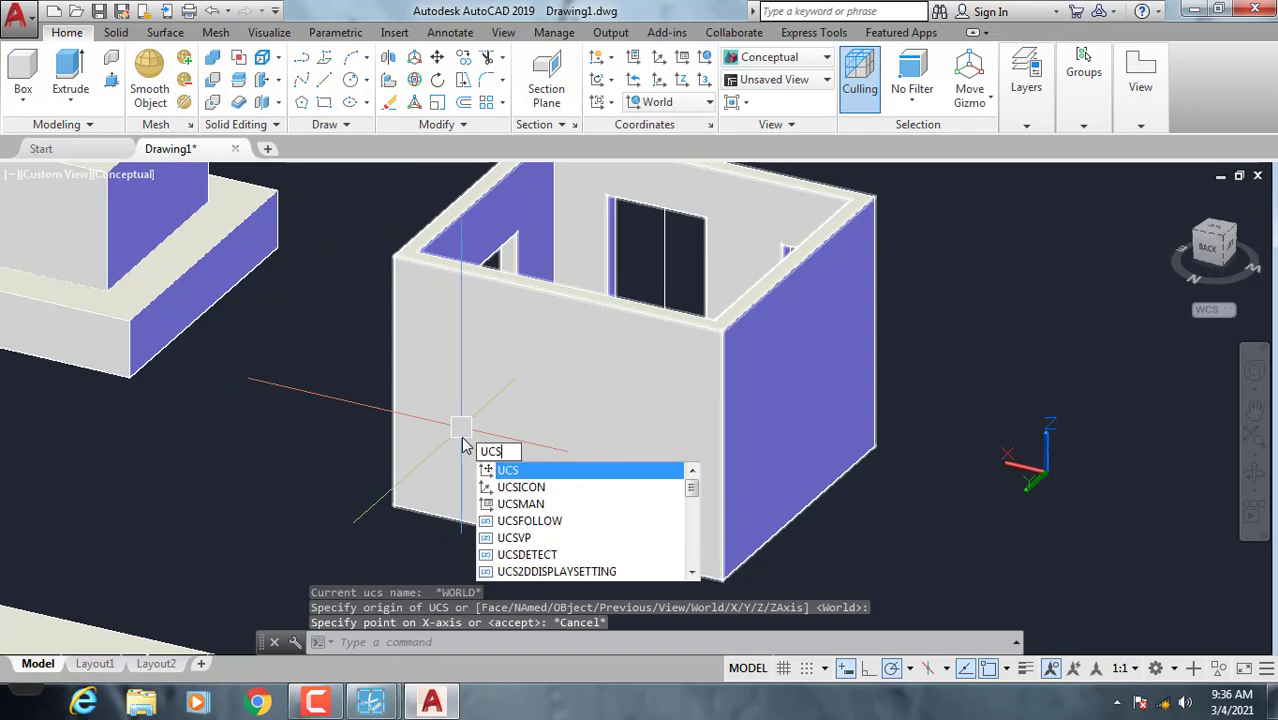
key(Return)
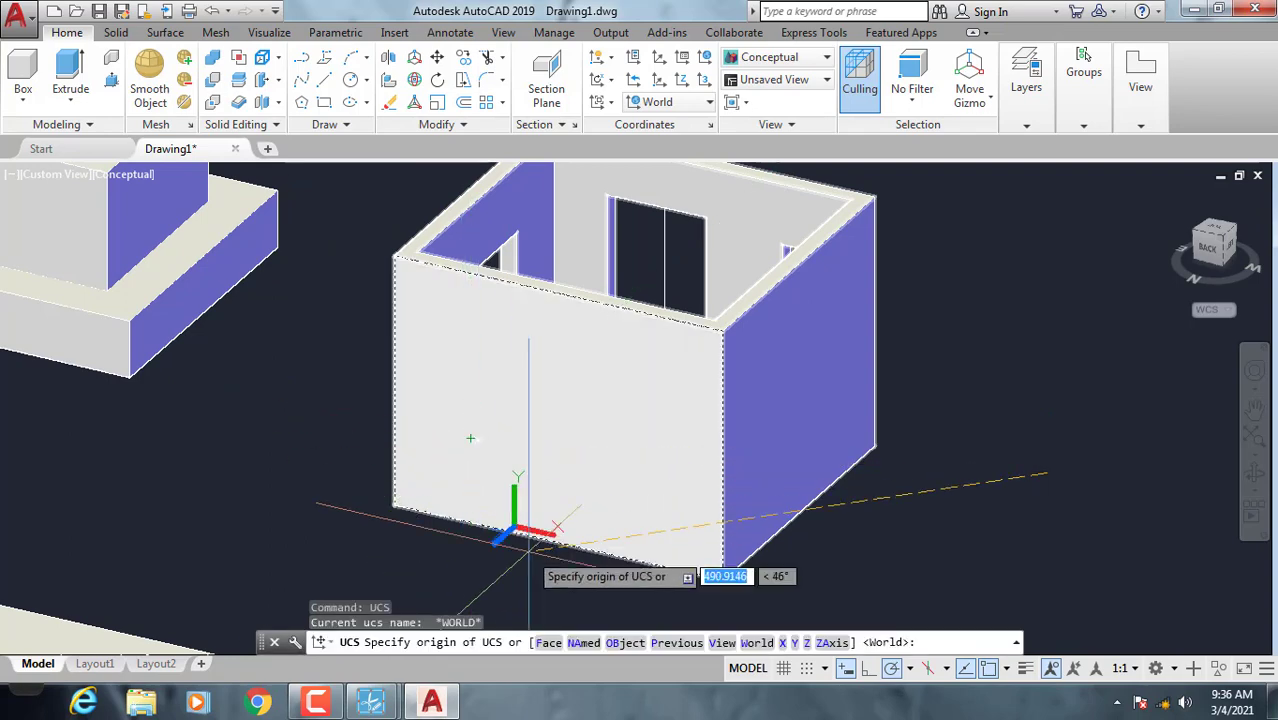
text(f)
key(Return)
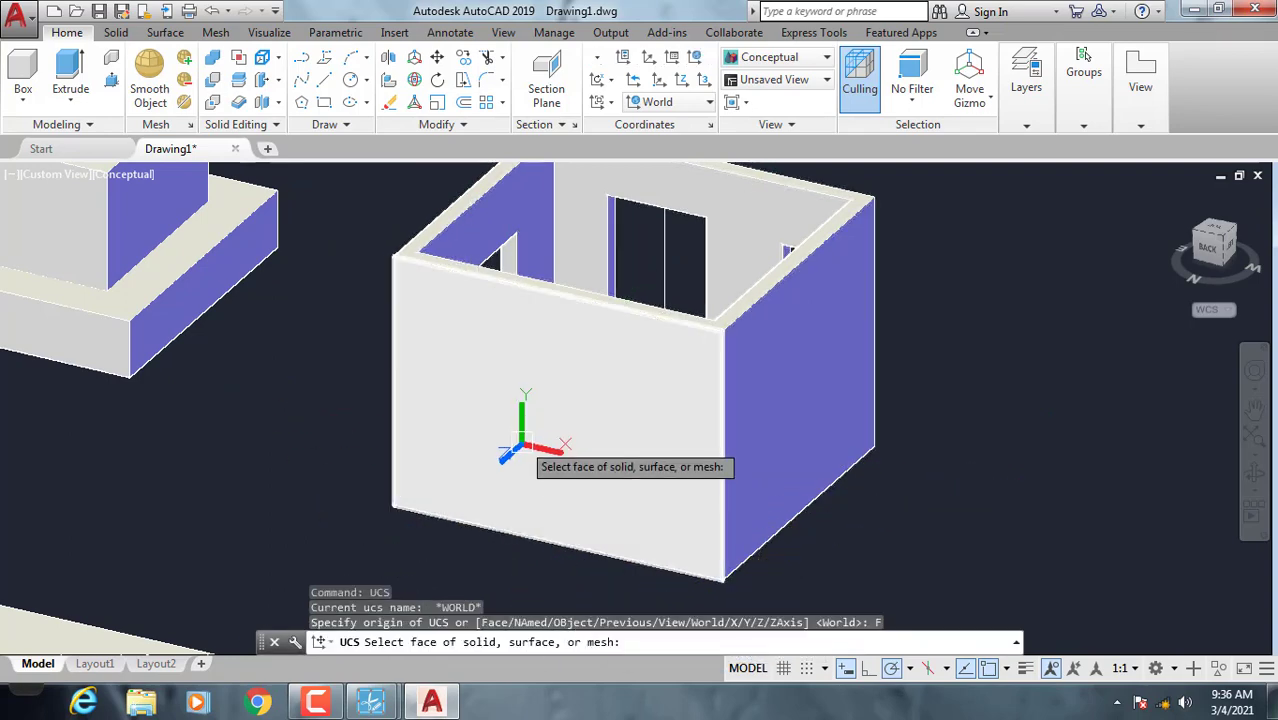
click(518, 442)
click(545, 484)
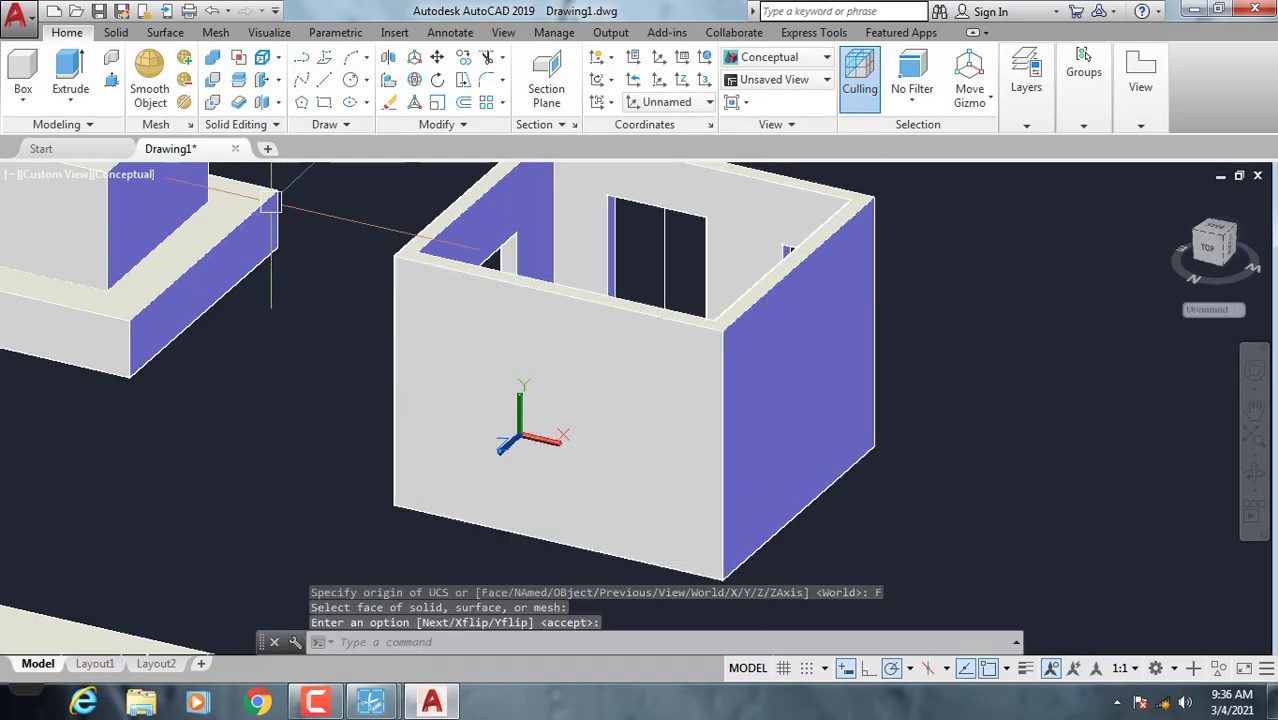
Try drawing a circle on the front wall, deleting and undoing the oversized circles
click(350, 79)
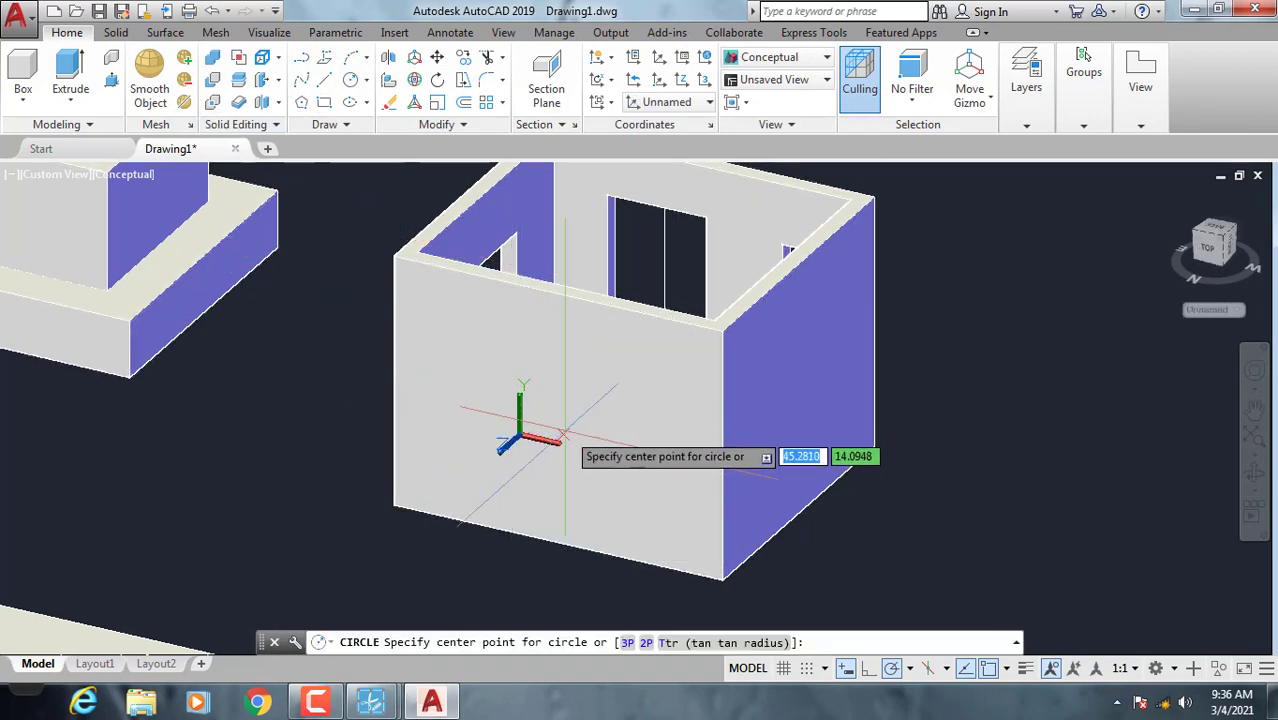
scroll(515, 445, up, 4)
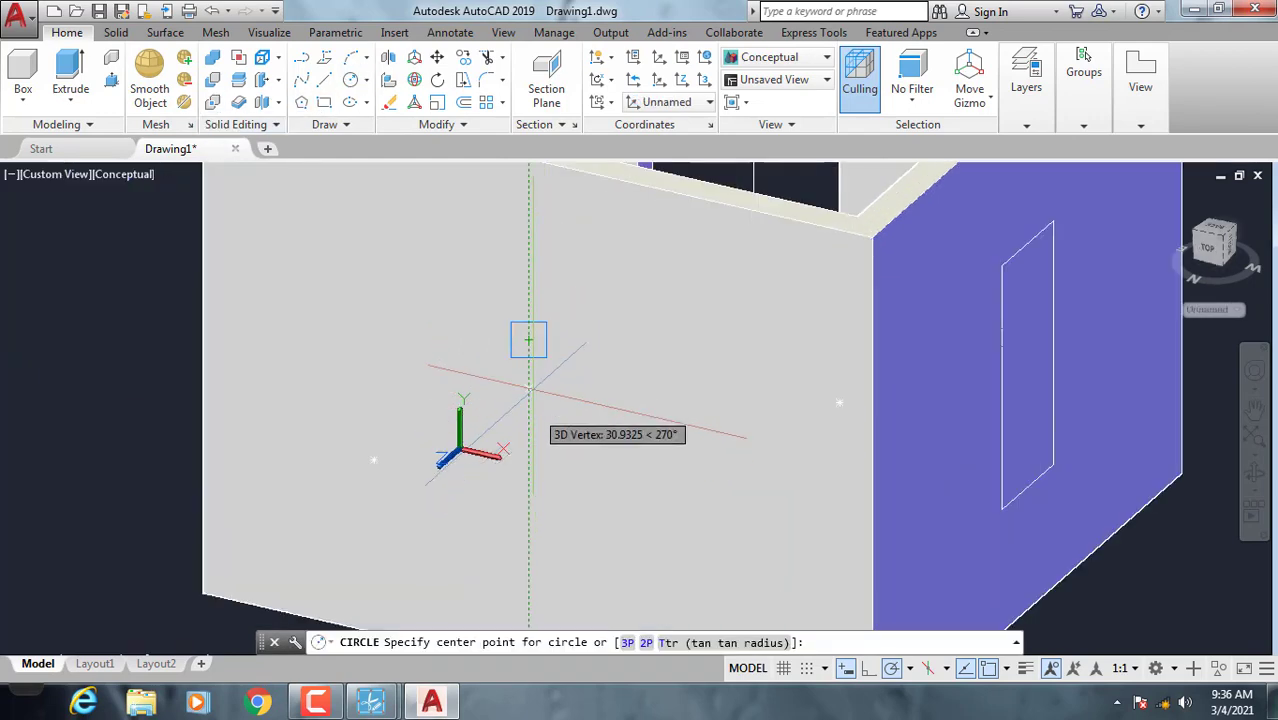
click(528, 340)
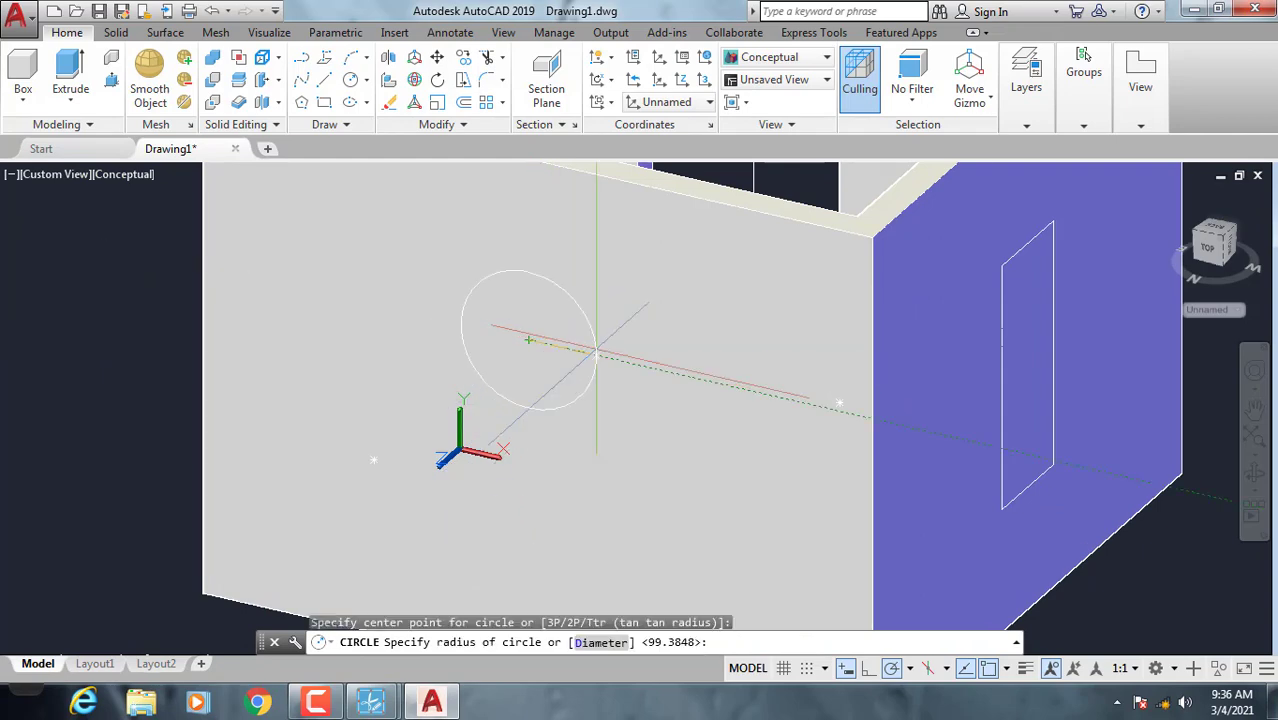
scroll(530, 380, down, 3)
scroll(537, 395, up, 2)
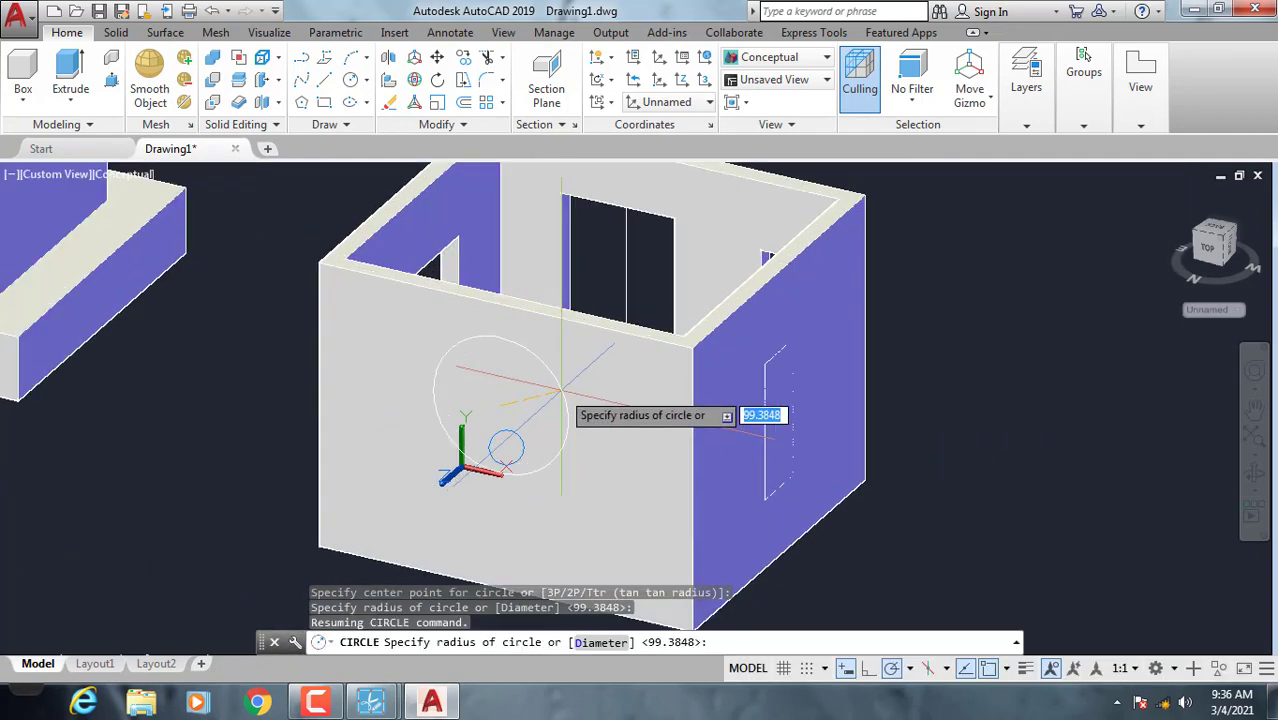
click(563, 390)
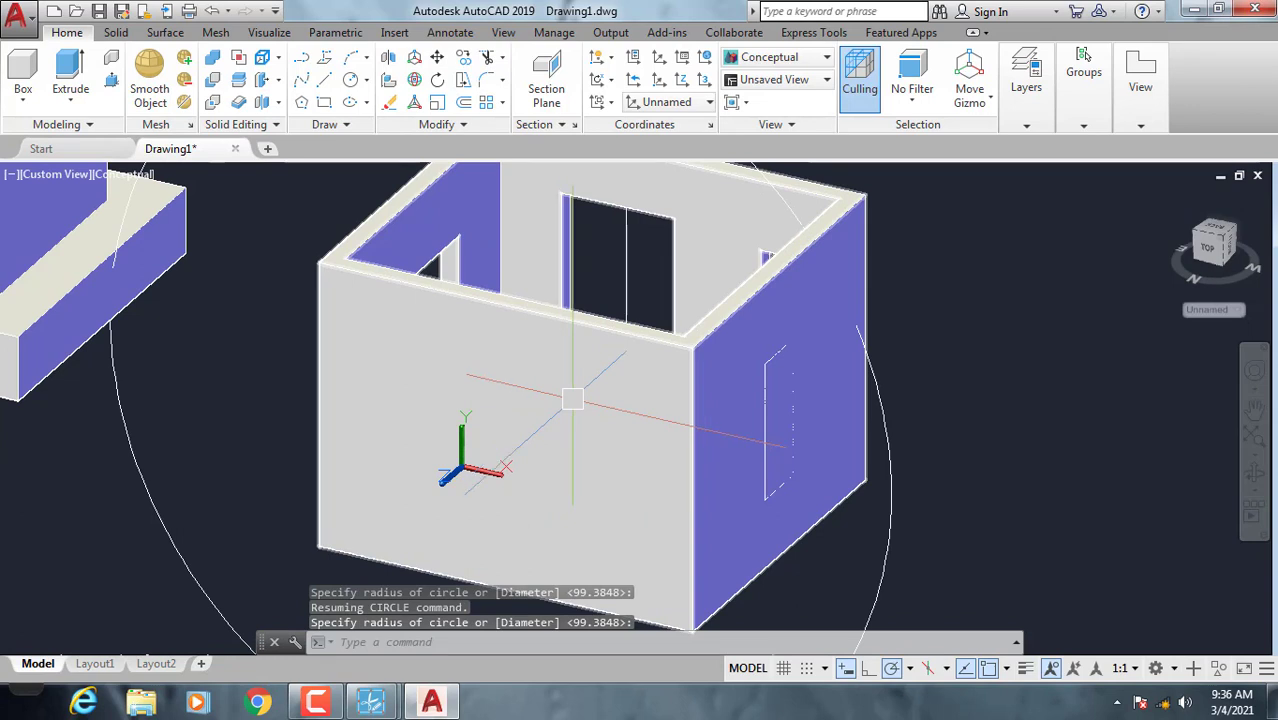
click(894, 447)
text(e)
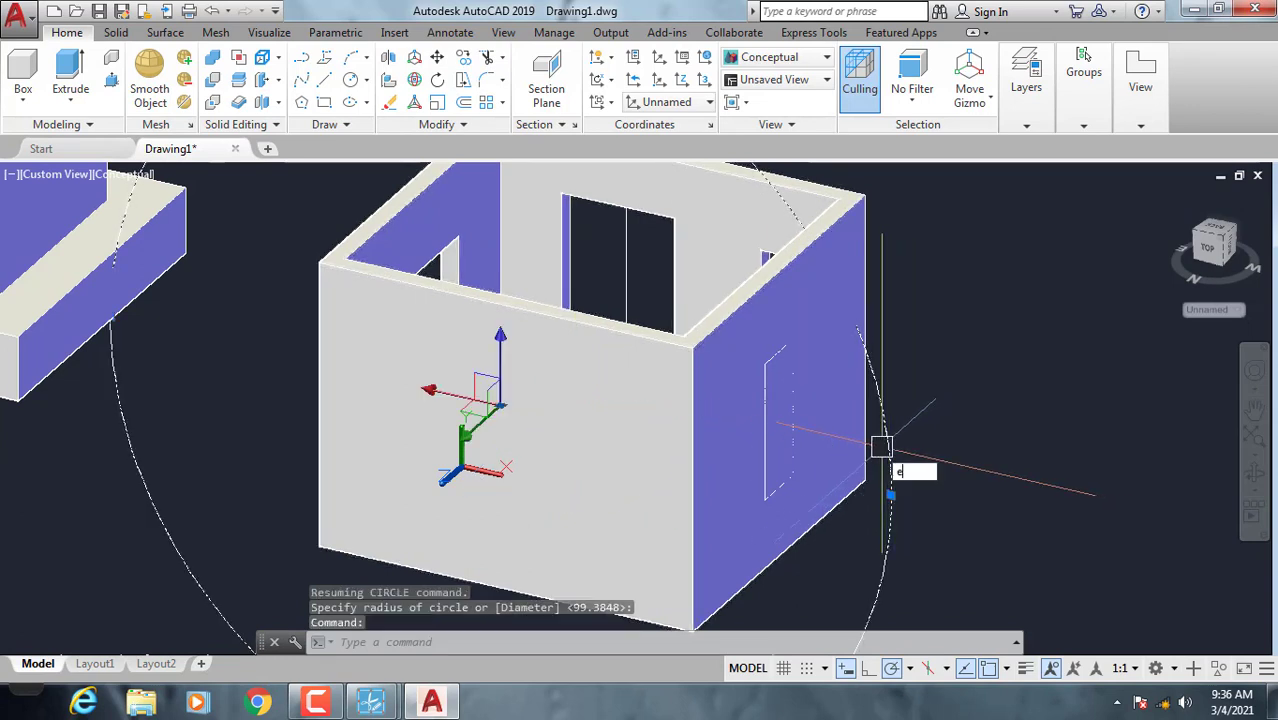
key(Return)
click(352, 97)
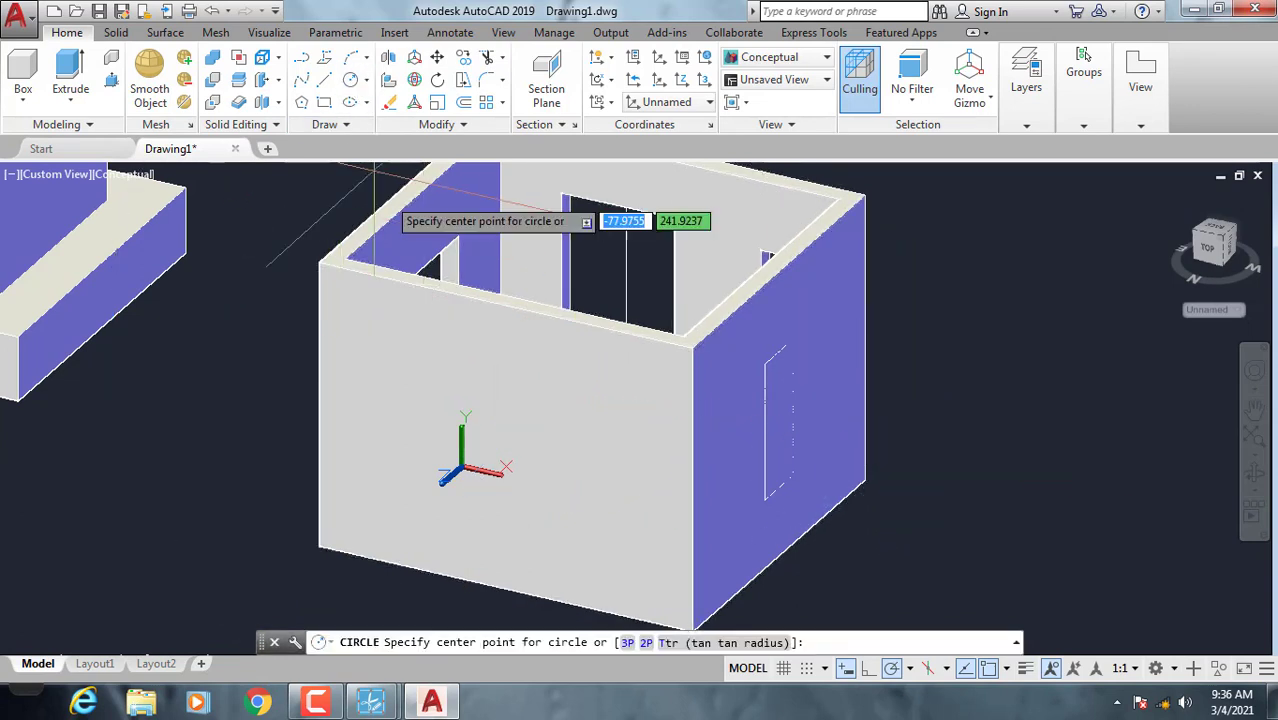
click(506, 447)
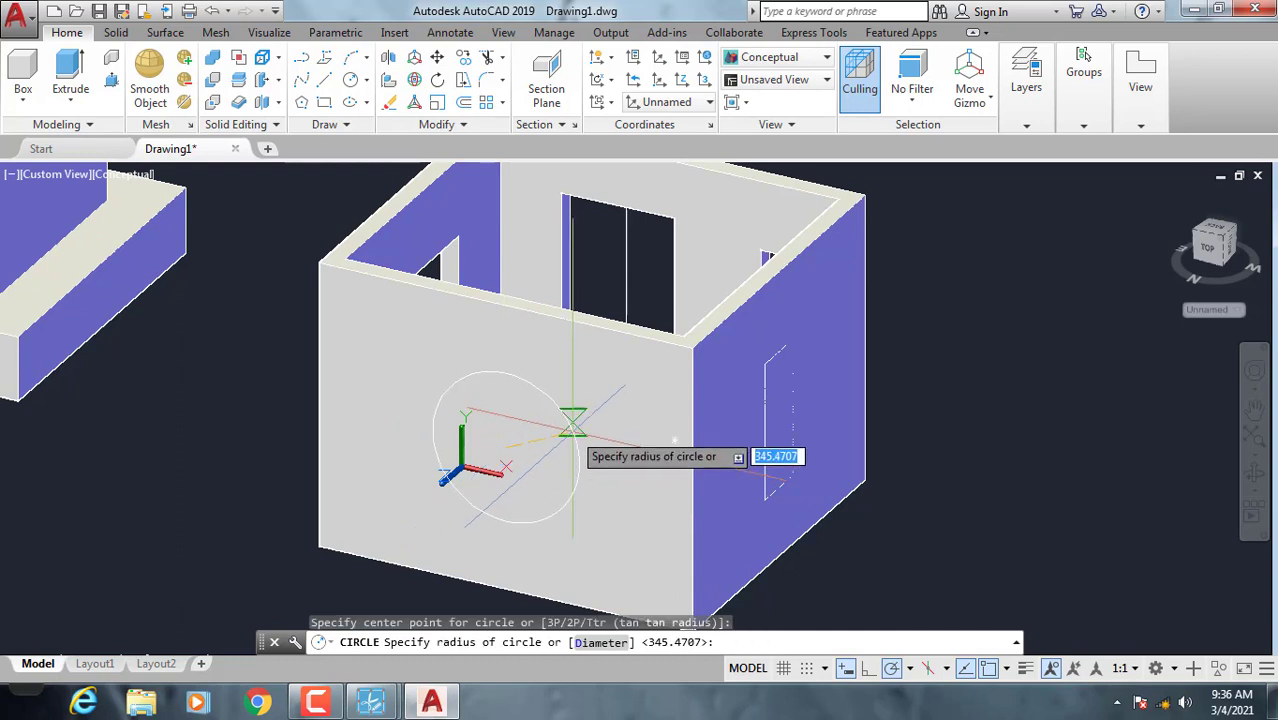
key(Return)
key(ctrl+z)
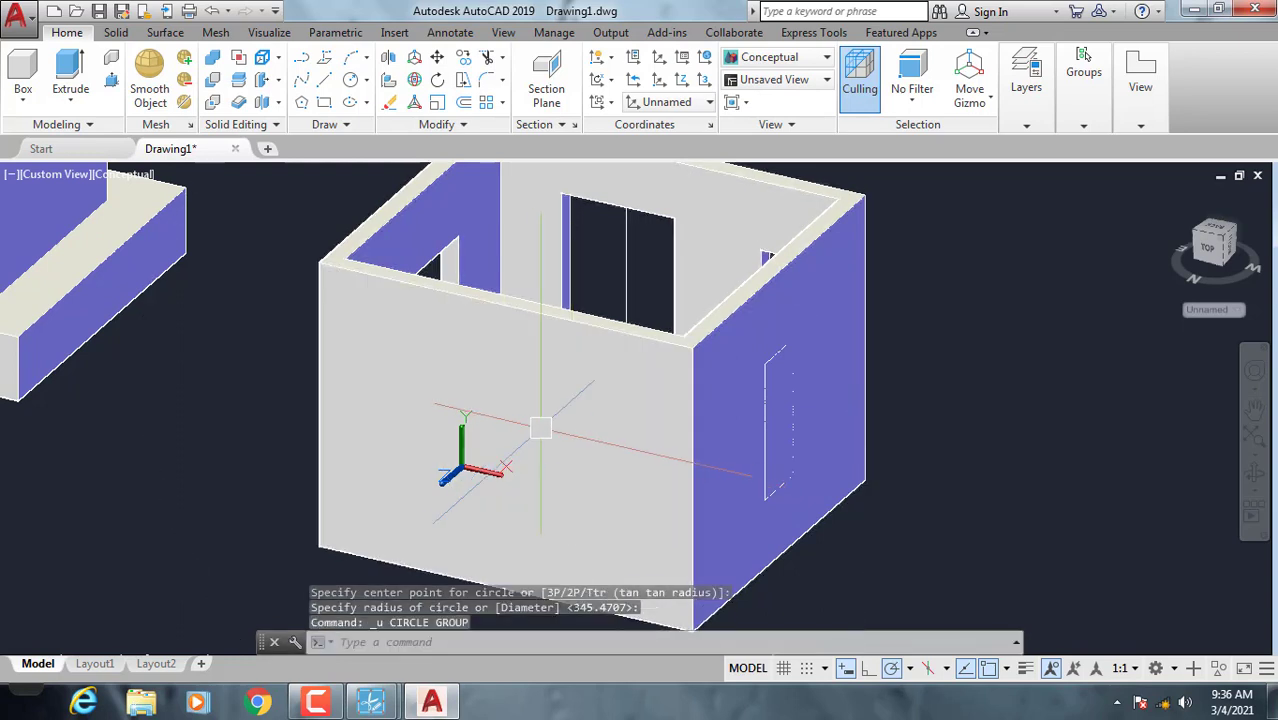
Draw the radius-20 circle centred on the front wall face
click(358, 88)
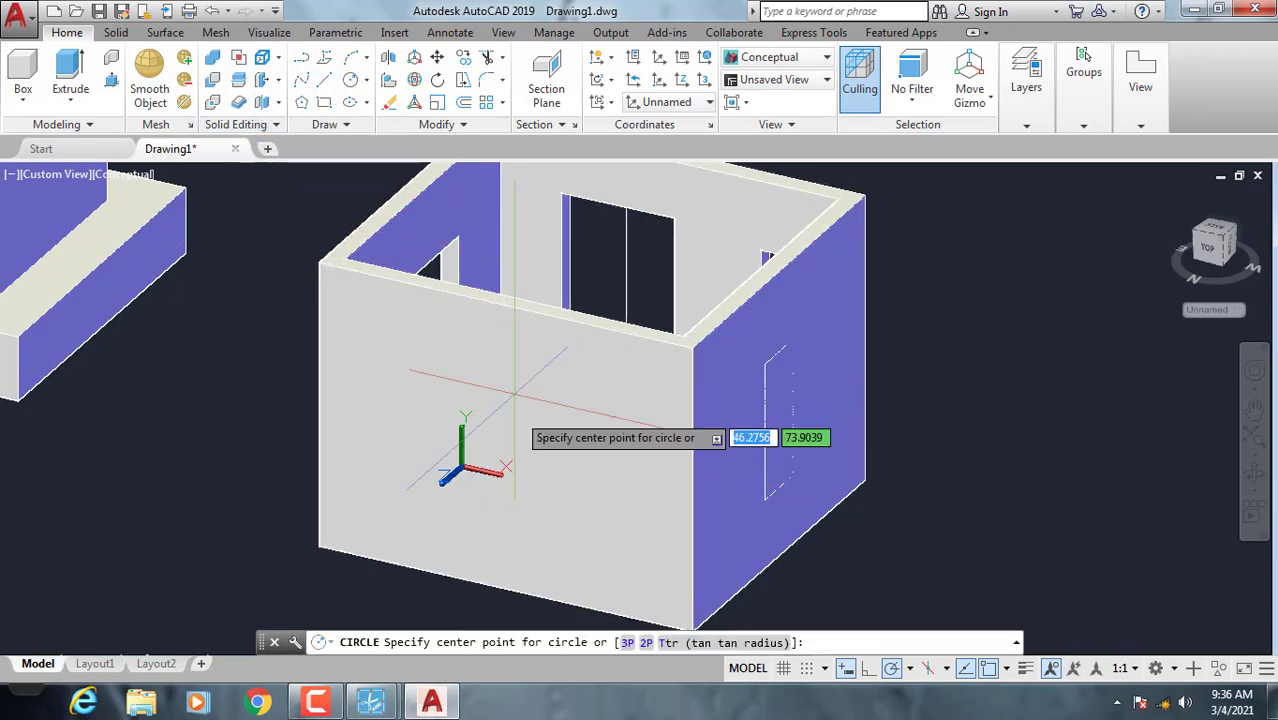
click(506, 447)
text(20)
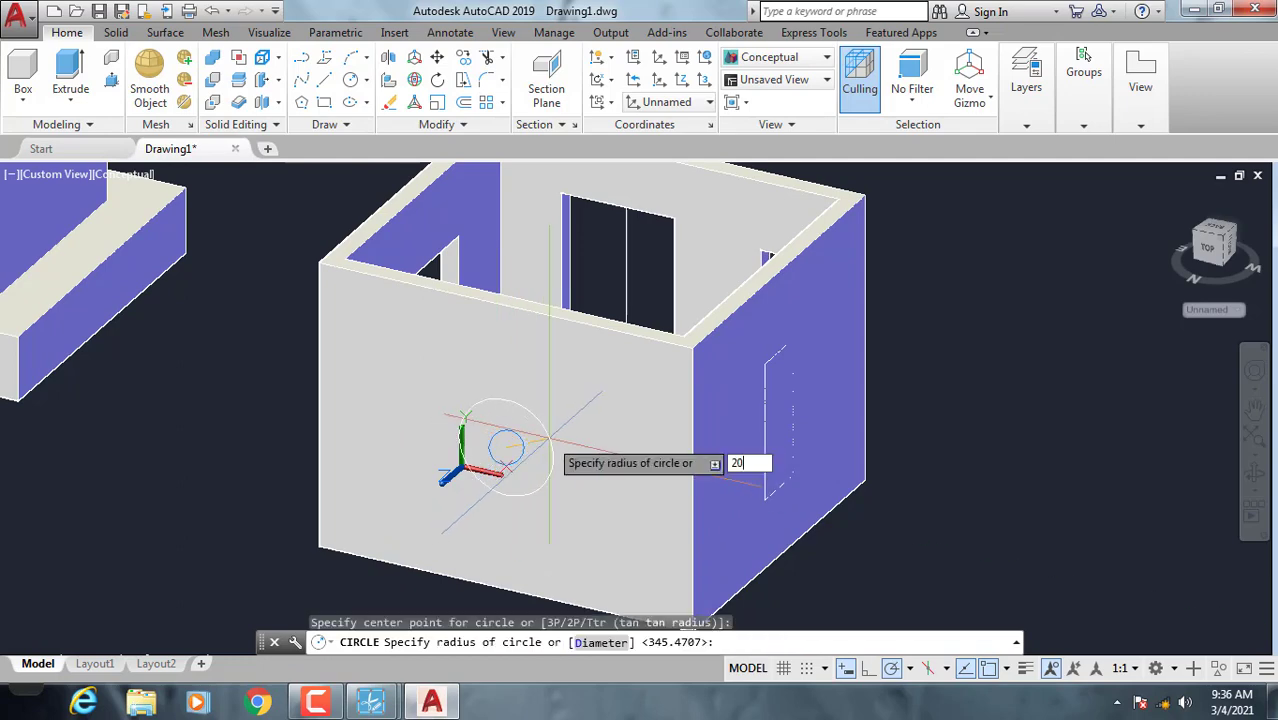
key(Return)
scroll(549, 438, up, 3)
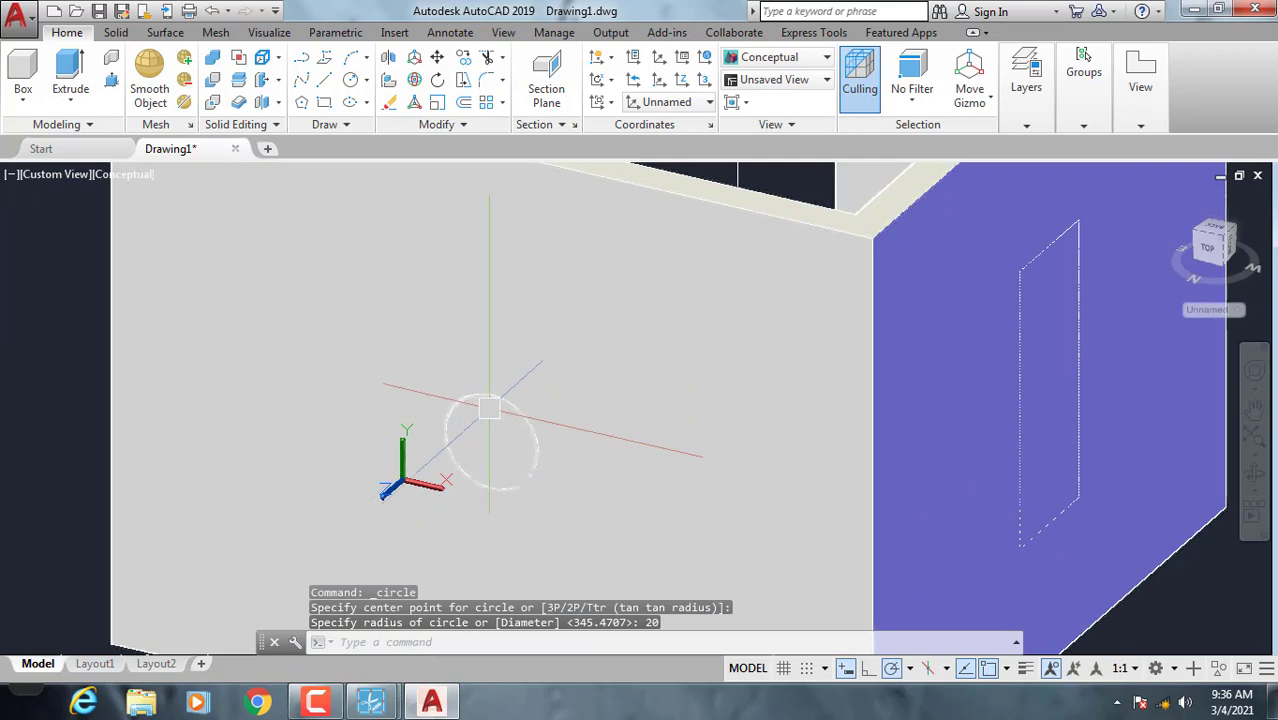
scroll(494, 401, down, 5)
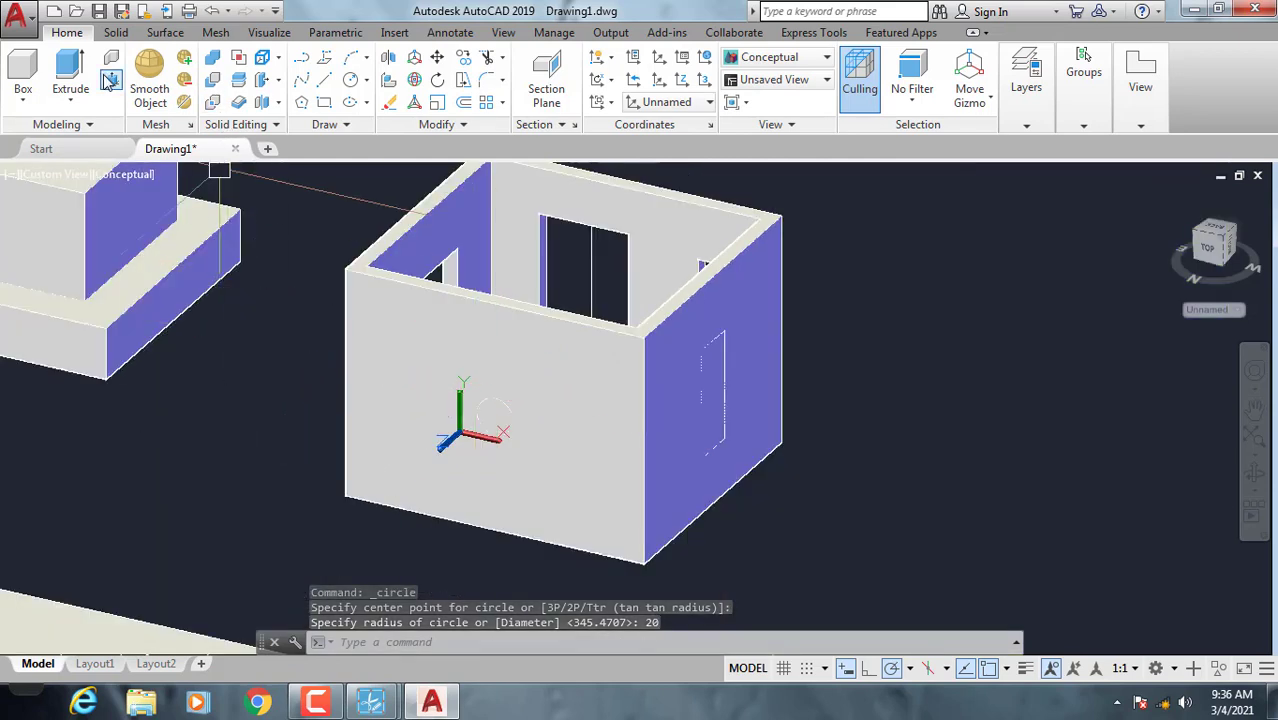
Try extruding the small circle, then undo the resulting hole in the wall
click(111, 80)
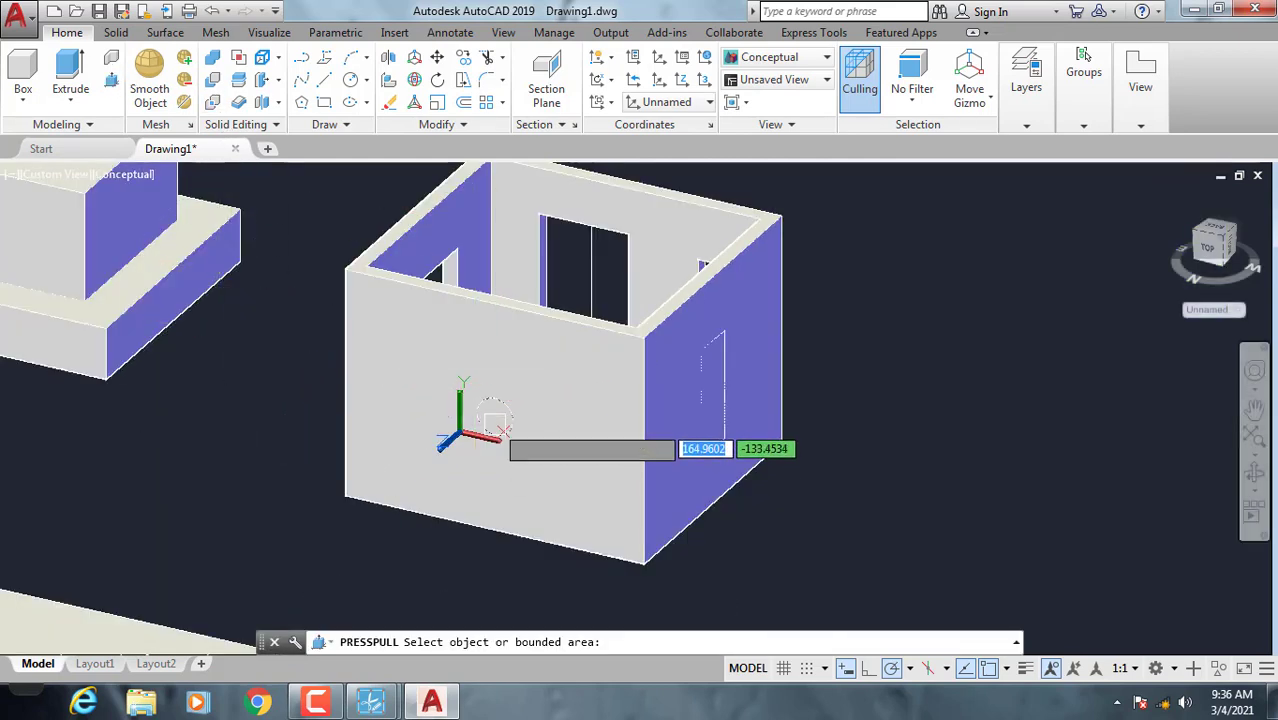
click(712, 392)
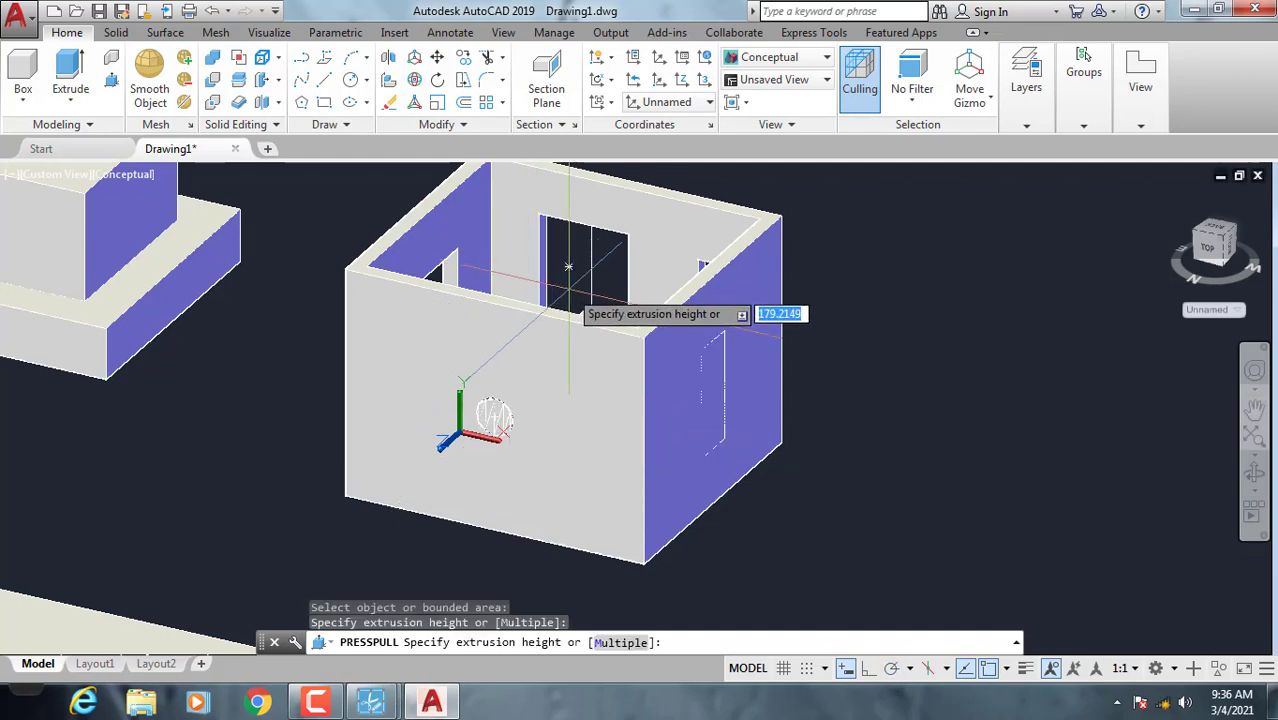
scroll(567, 267, up, 3)
mouse_move(561, 337)
shift+middle_down()
mouse_move(502, 403)
mouse_move(340, 427)
mouse_move(470, 364)
shift+middle_up()
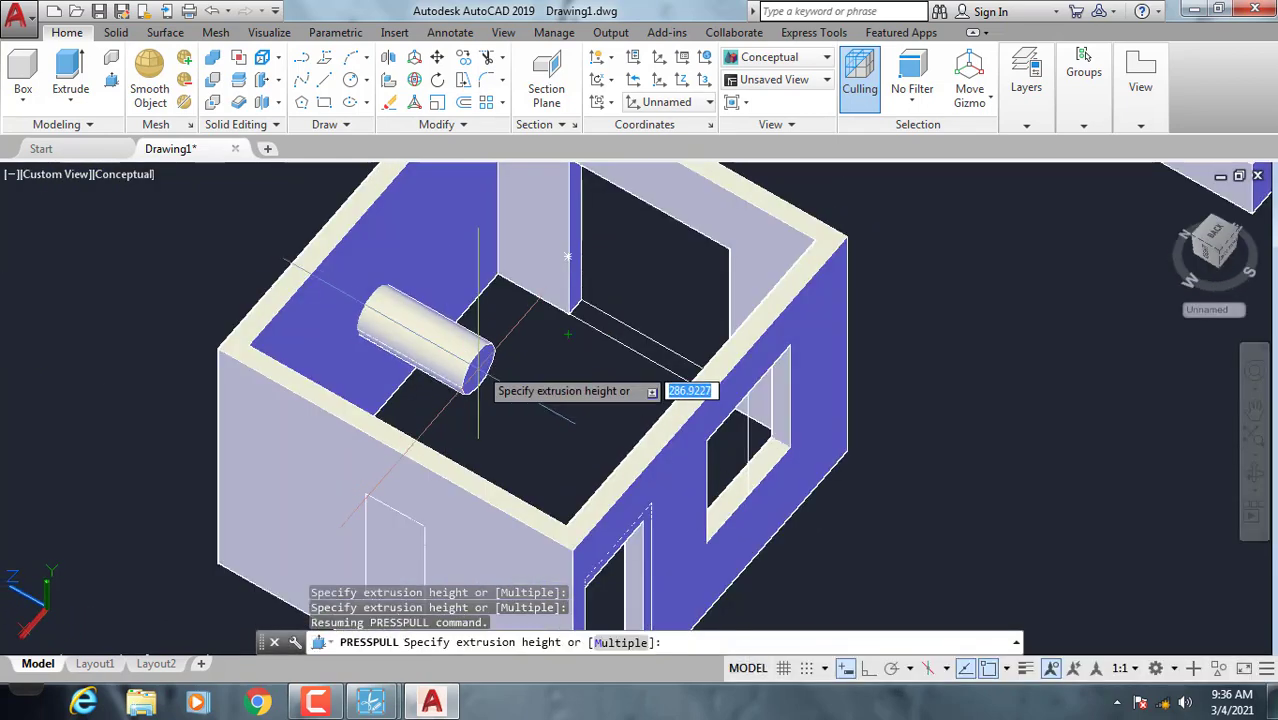
click(425, 325)
scroll(378, 338, up, 2)
mouse_move(550, 340)
shift+middle_down()
mouse_move(406, 325)
mouse_move(496, 288)
shift+middle_up()
key(ctrl+z)
key(Escape)
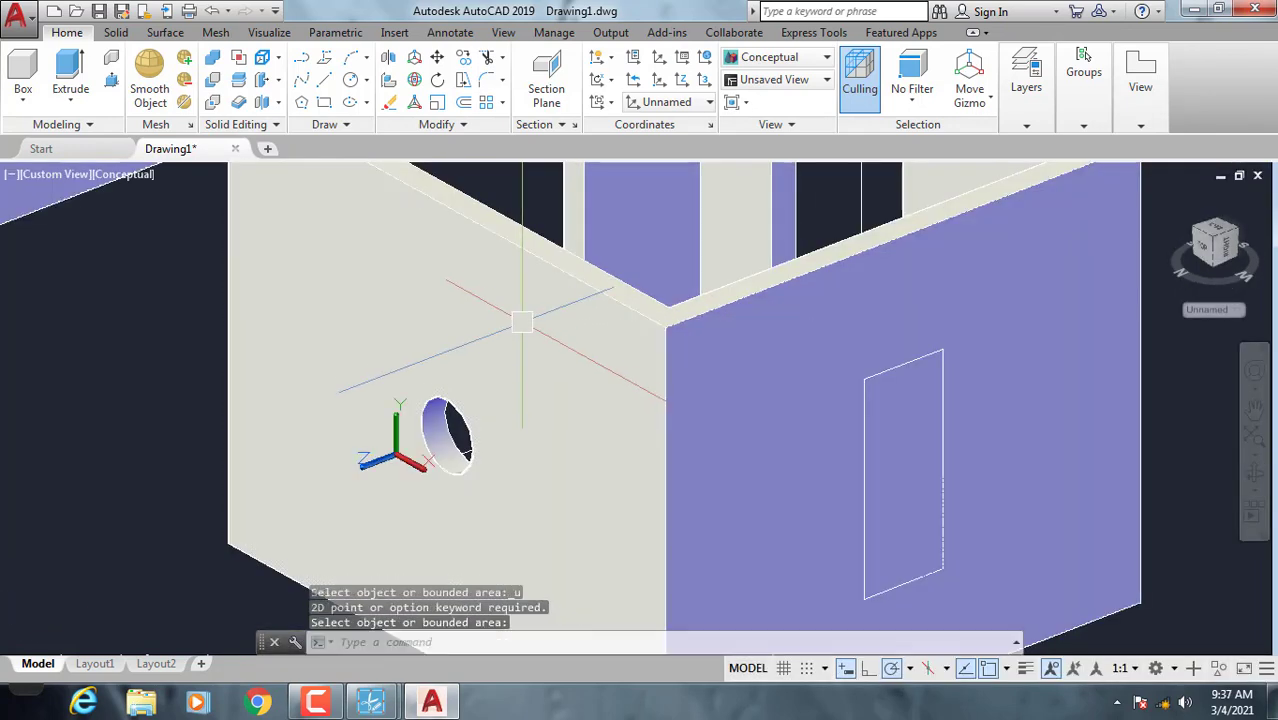
key(ctrl+z)
scroll(505, 366, up, 3)
middle_drag(515, 390, 515, 313)
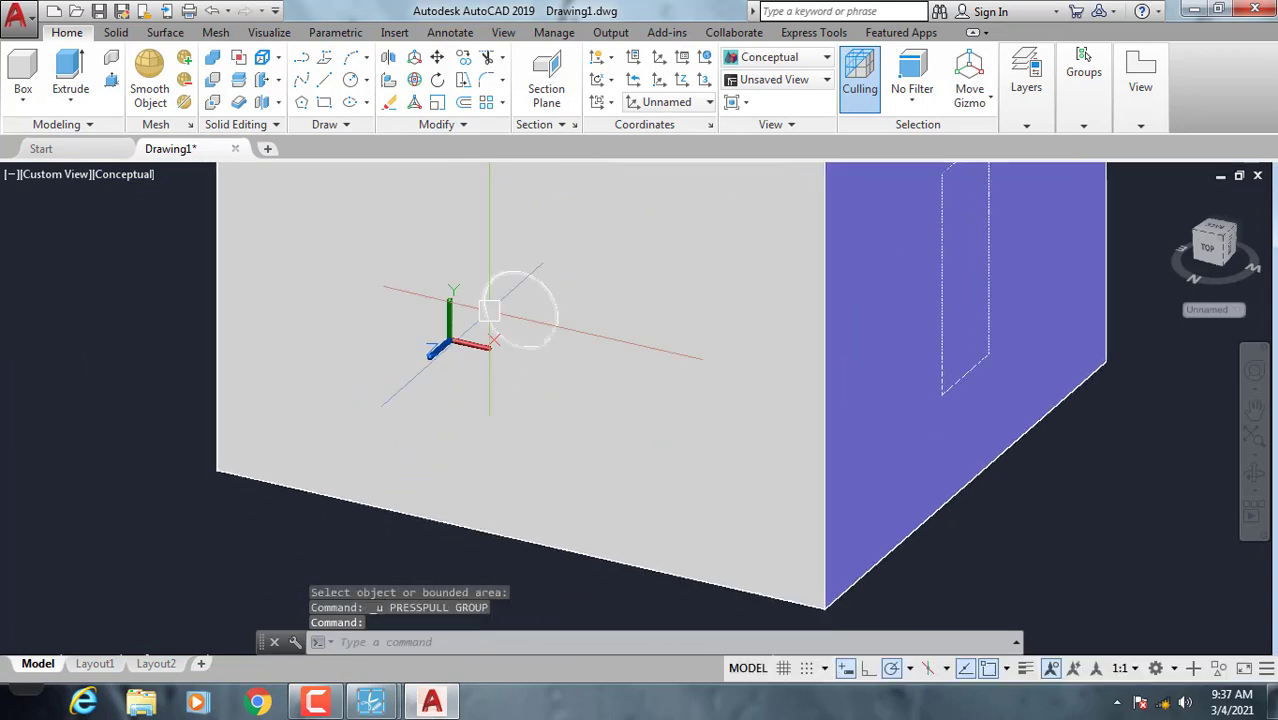
Extrude the wall circle into a long cylinder and view it from the side
click(75, 108)
click(88, 138)
click(490, 276)
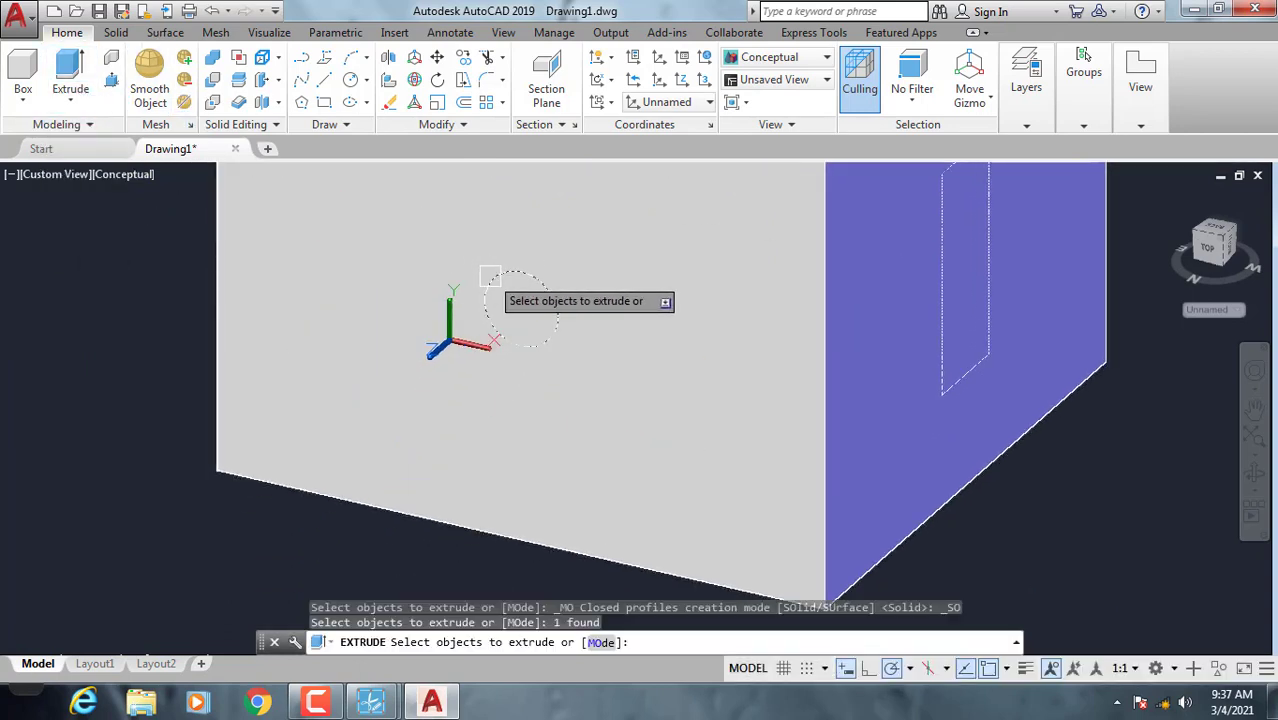
key(Return)
click(305, 495)
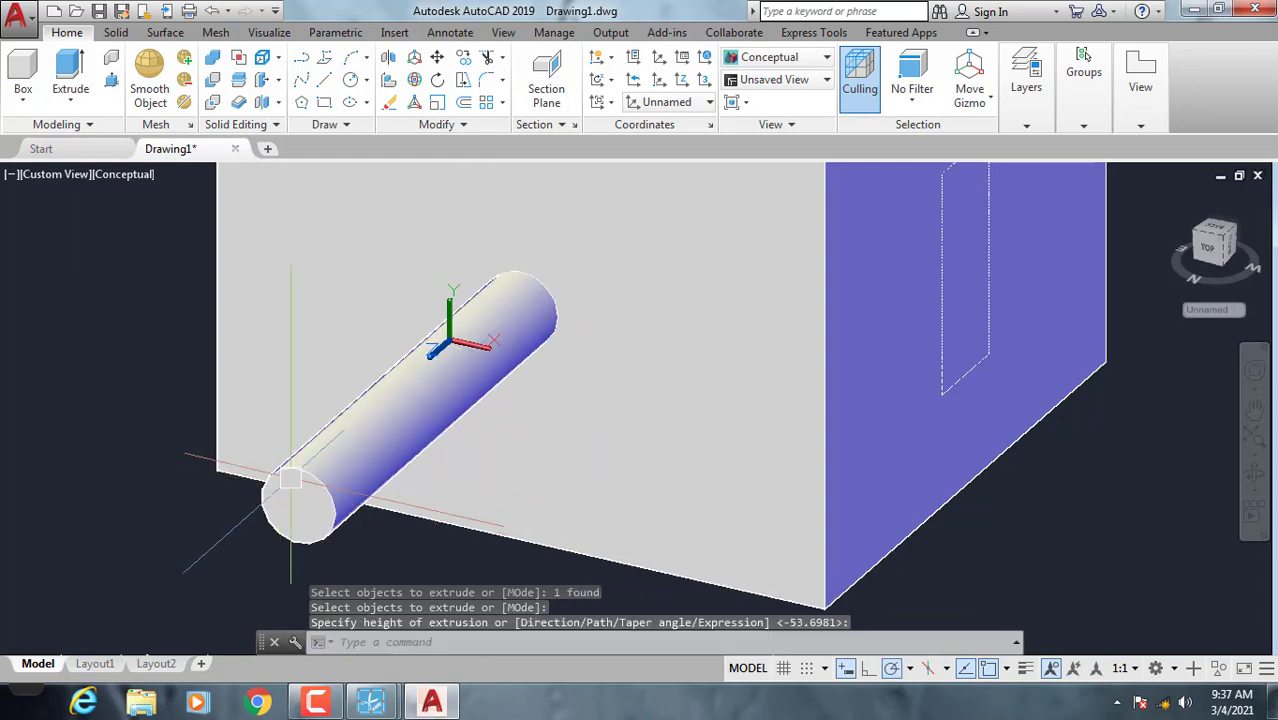
scroll(522, 369, down, 2)
shift+middle_drag(522, 369, 228, 343)
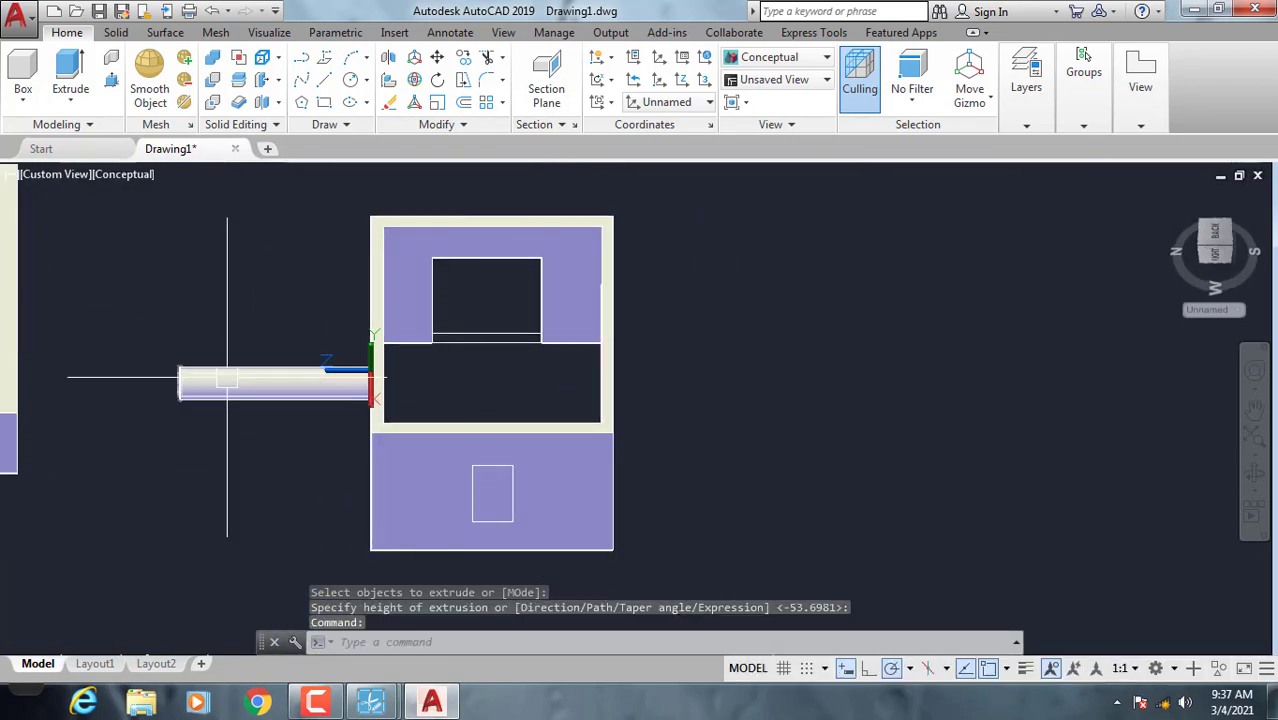
Start a MOVE, cancel it, and reselect the cylinder
text(m)
key(Return)
click(151, 299)
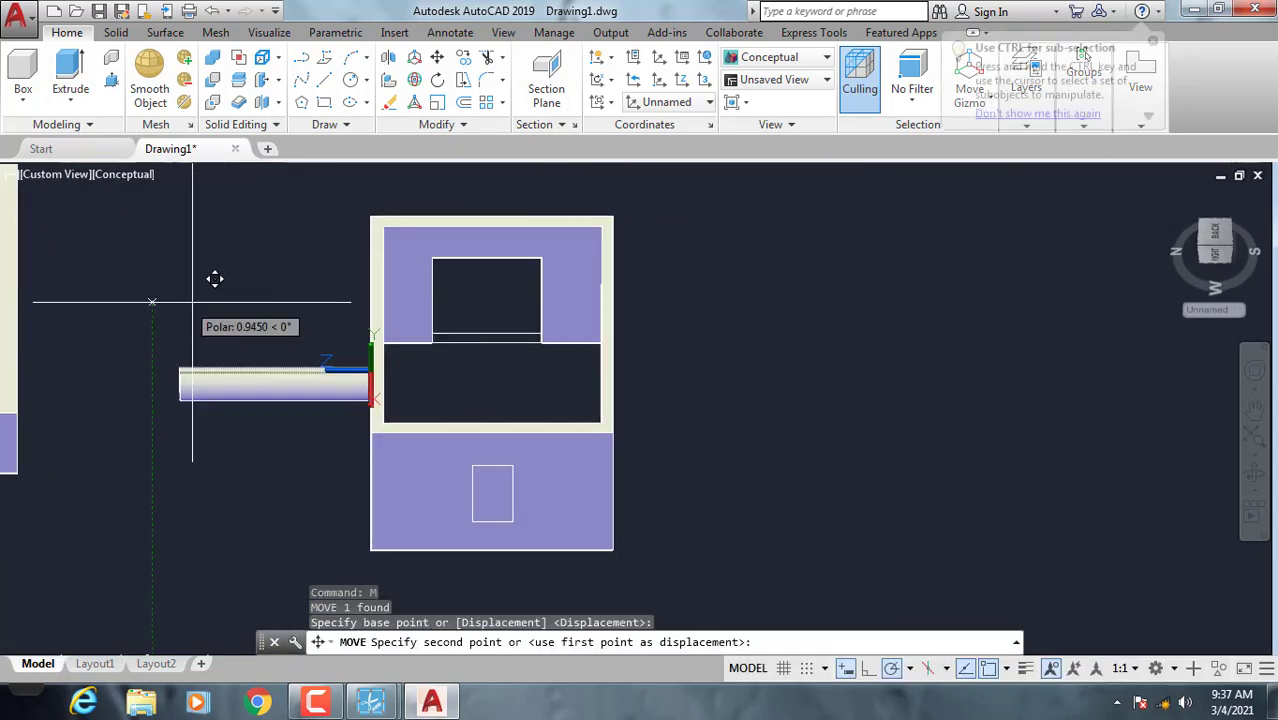
key(Escape)
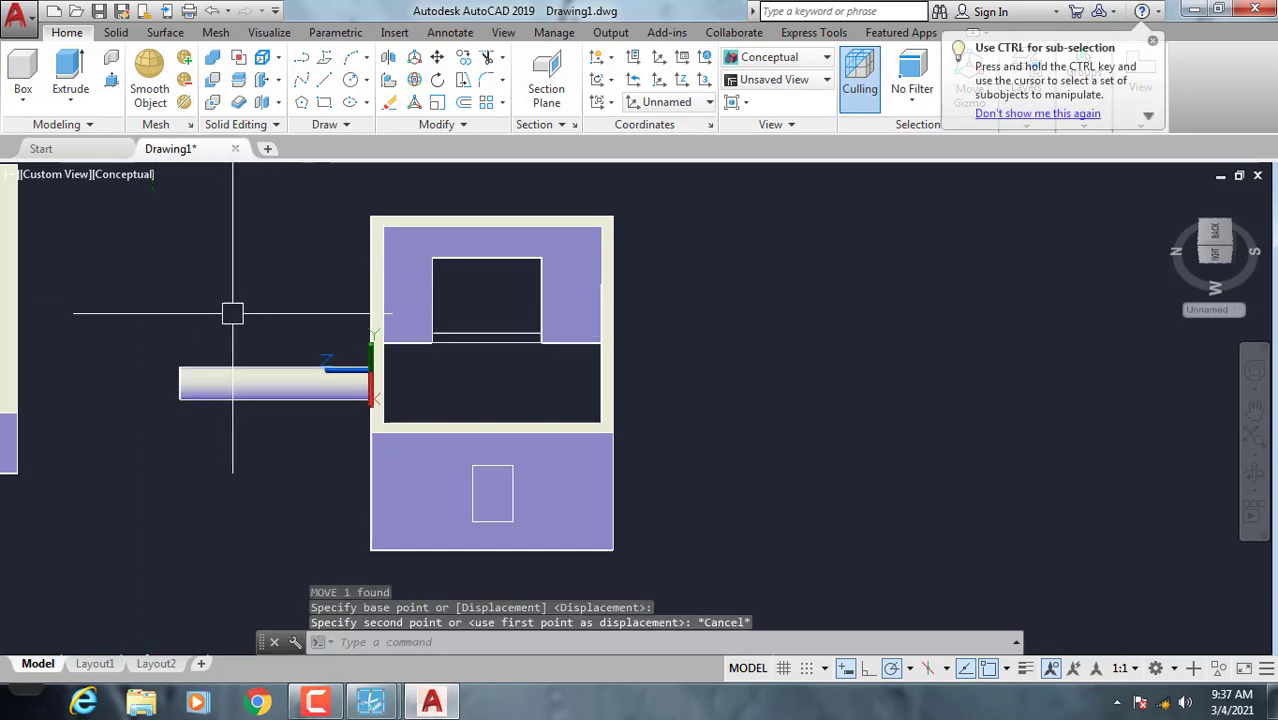
middle_drag(294, 447, 318, 421)
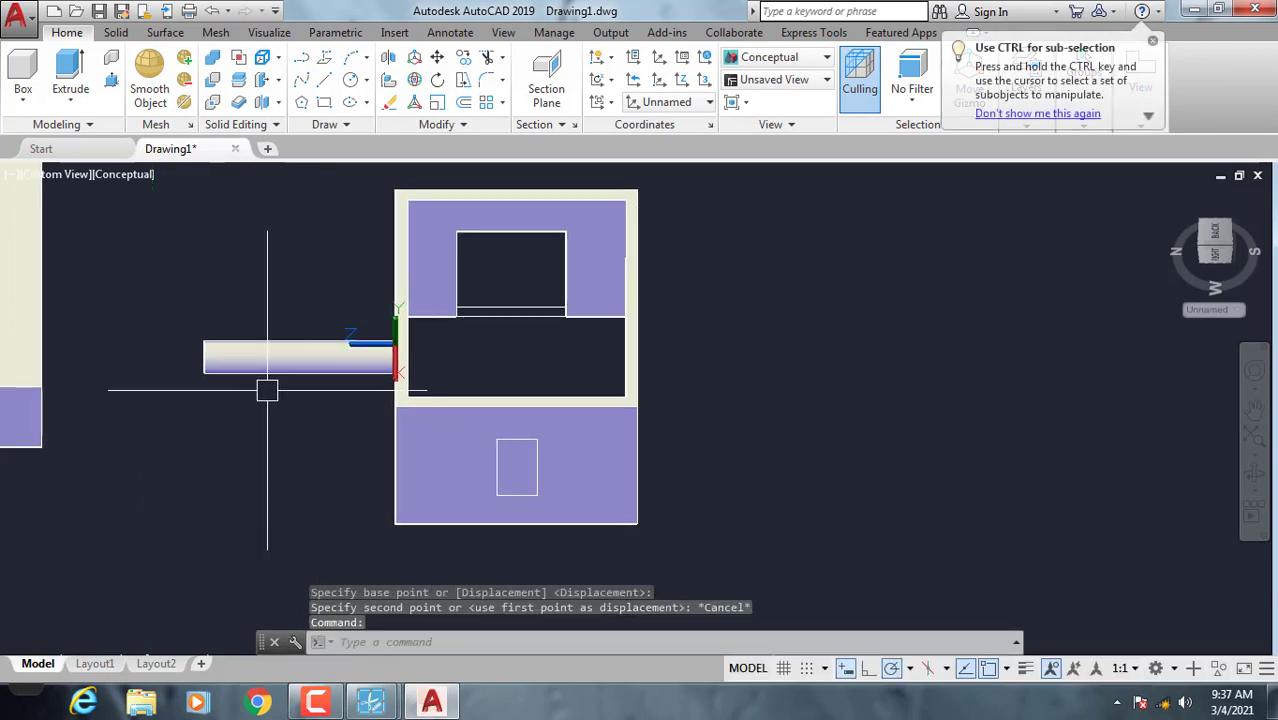
key(Escape)
click(246, 350)
Switch to Front view and then to Left view
click(74, 176)
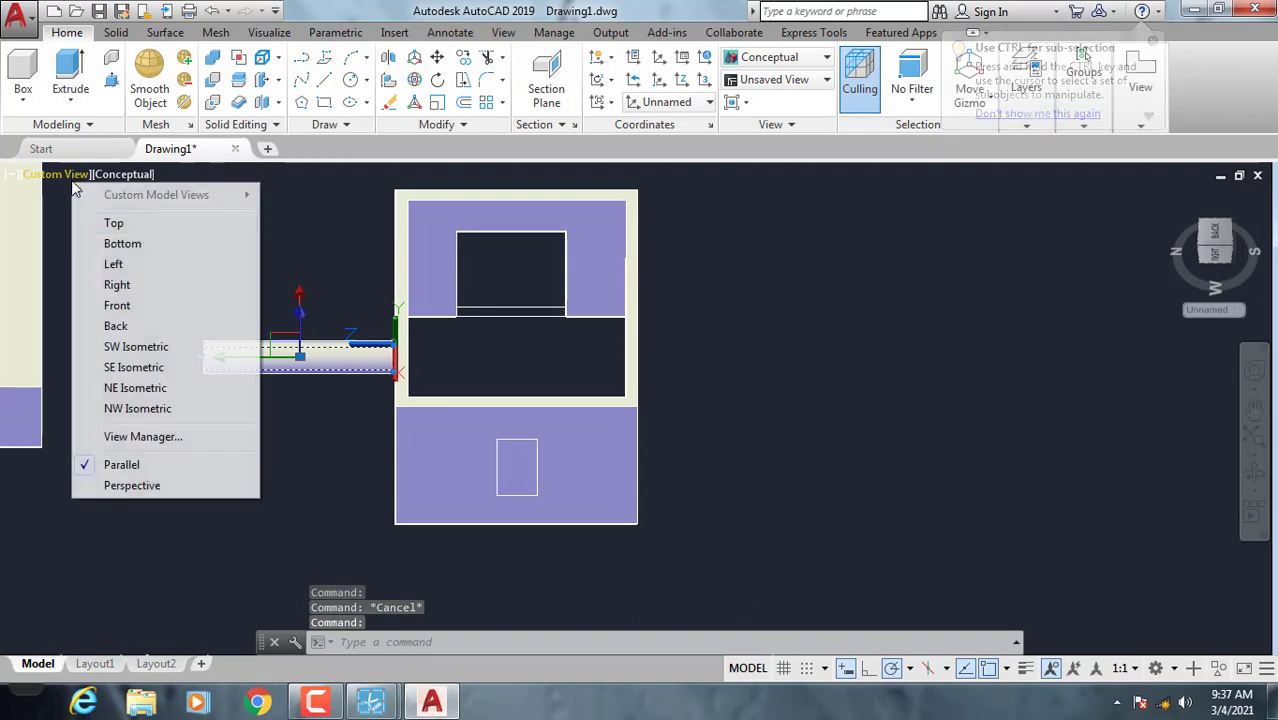
click(127, 308)
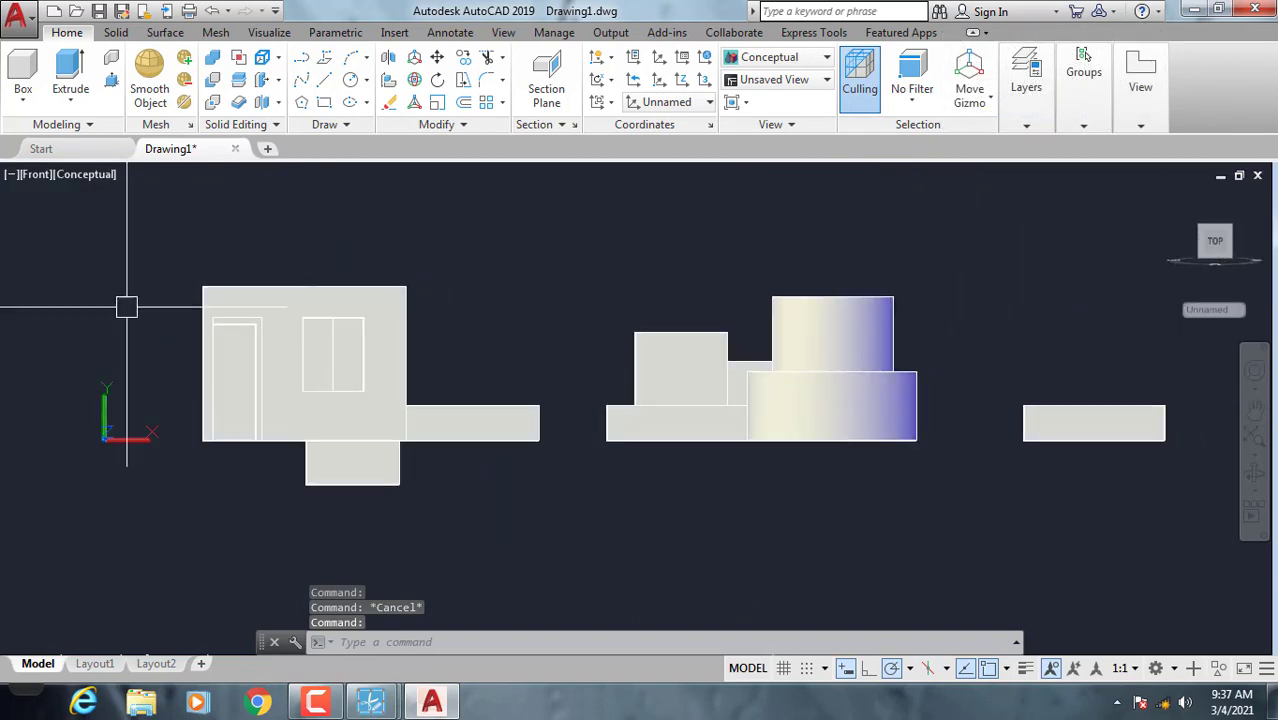
click(40, 178)
click(85, 266)
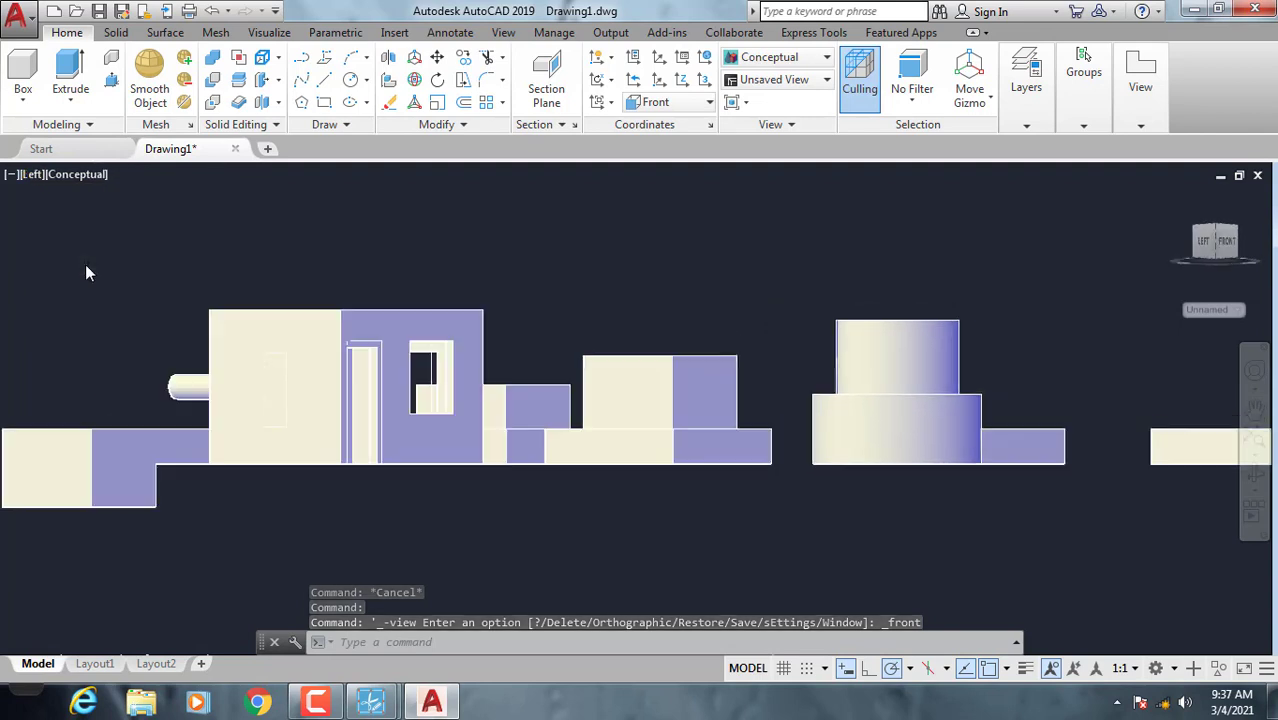
Move the cylinder so it passes through the room's wall, then show SW Isometric
click(419, 364)
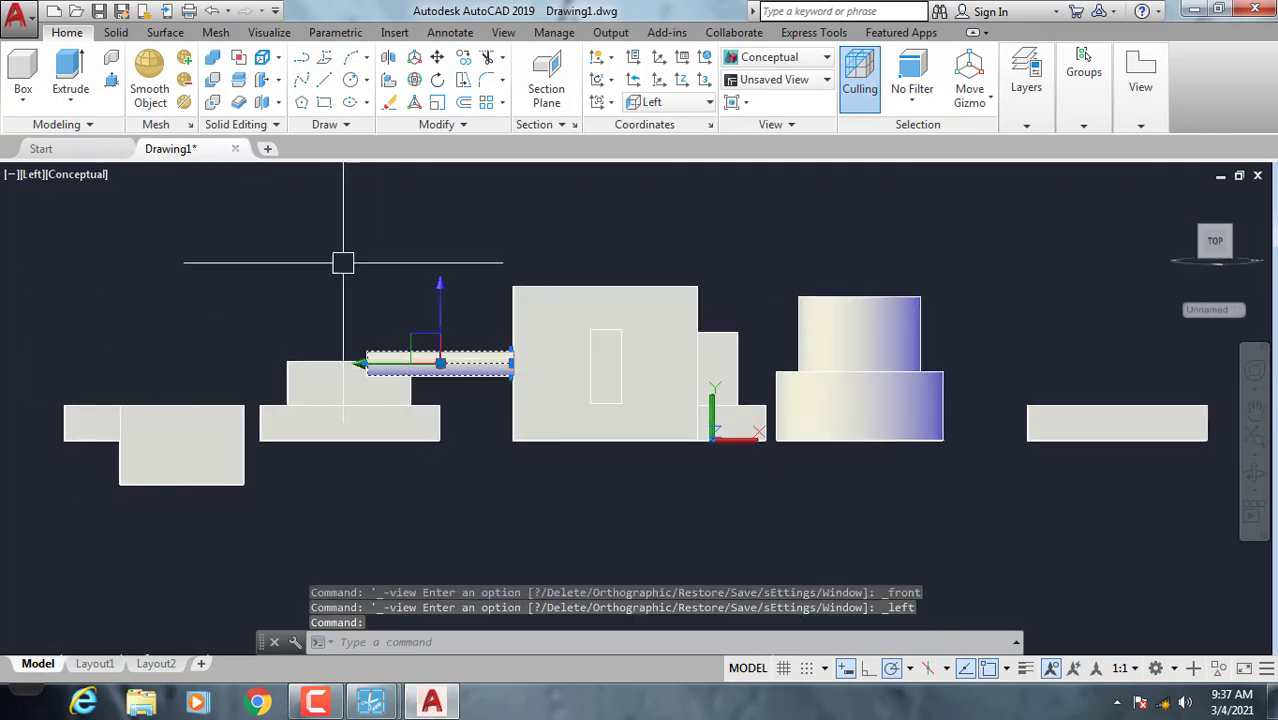
text(M)
key(Return)
click(308, 249)
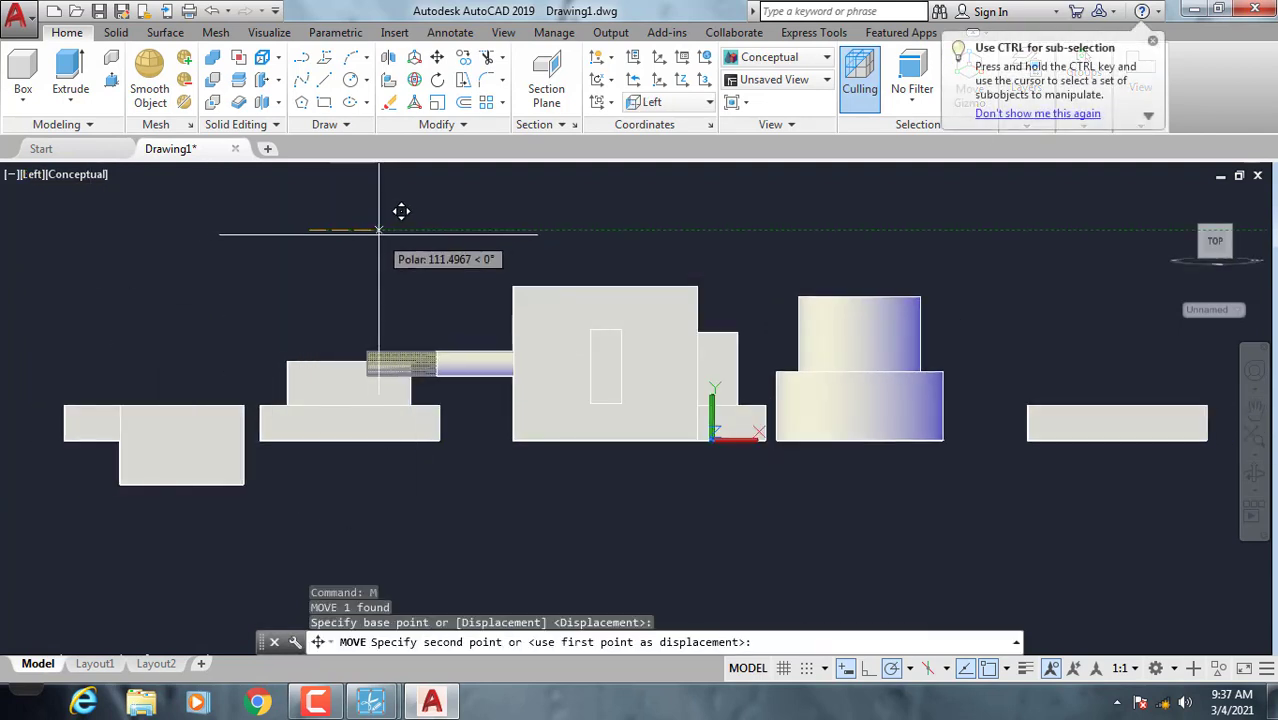
click(383, 231)
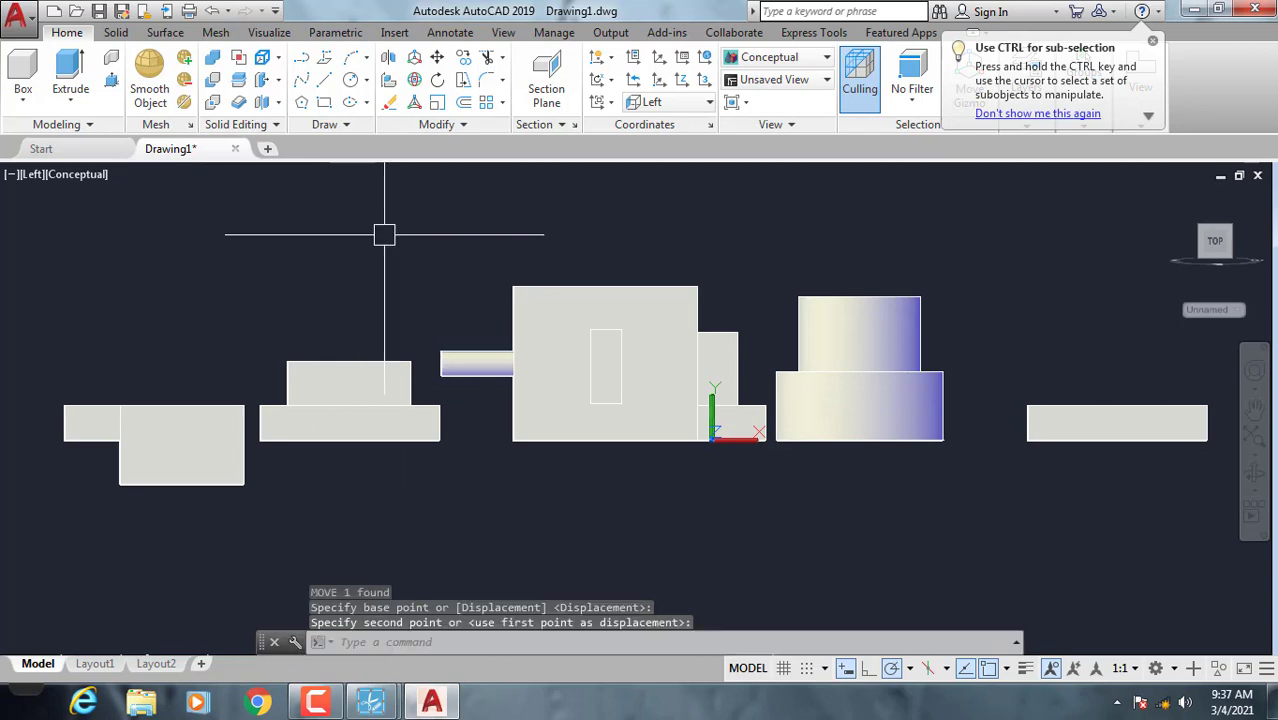
click(27, 175)
click(70, 346)
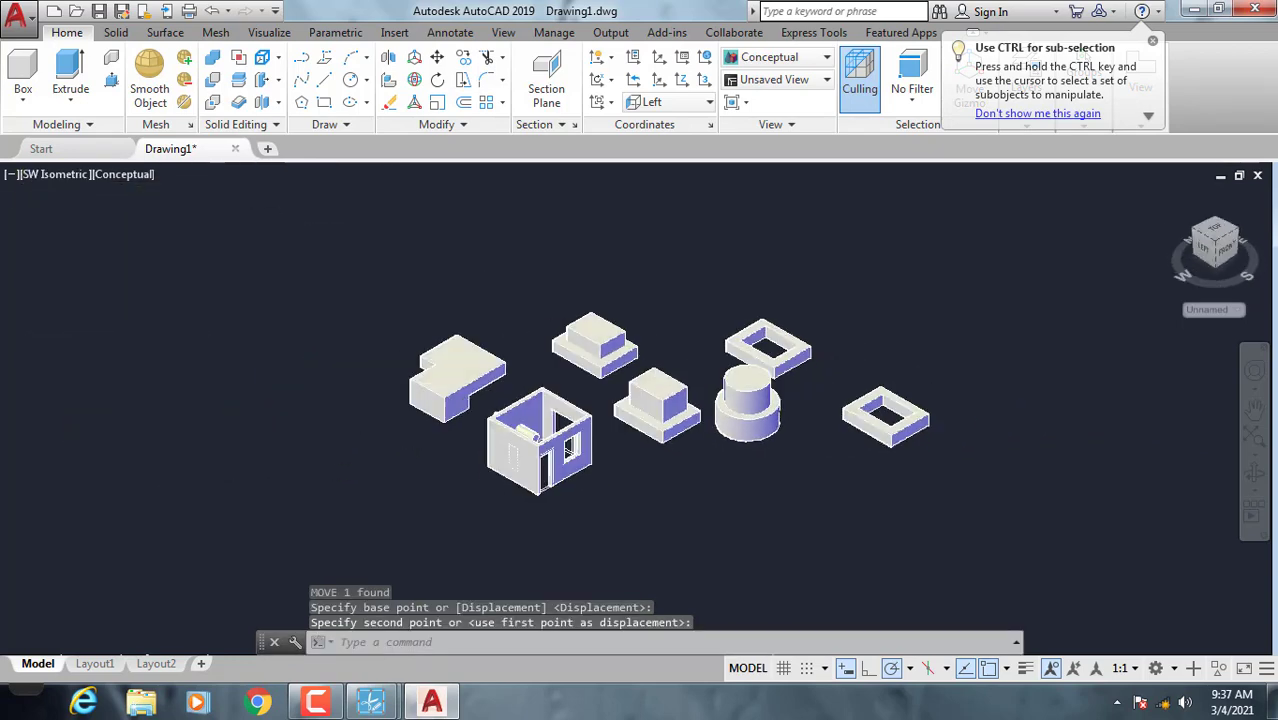
scroll(567, 452, up, 5)
mouse_move(567, 452)
shift+middle_down()
mouse_move(346, 489)
mouse_move(656, 500)
shift+middle_up()
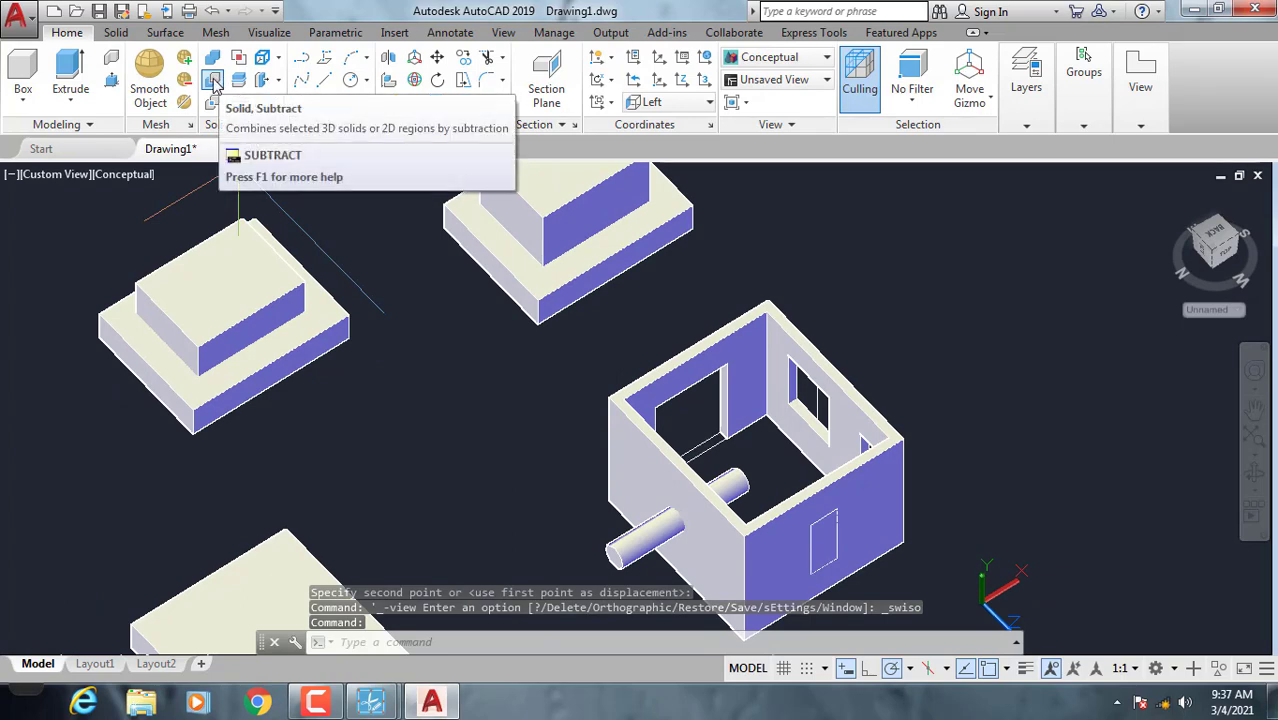
click(213, 81)
click(661, 368)
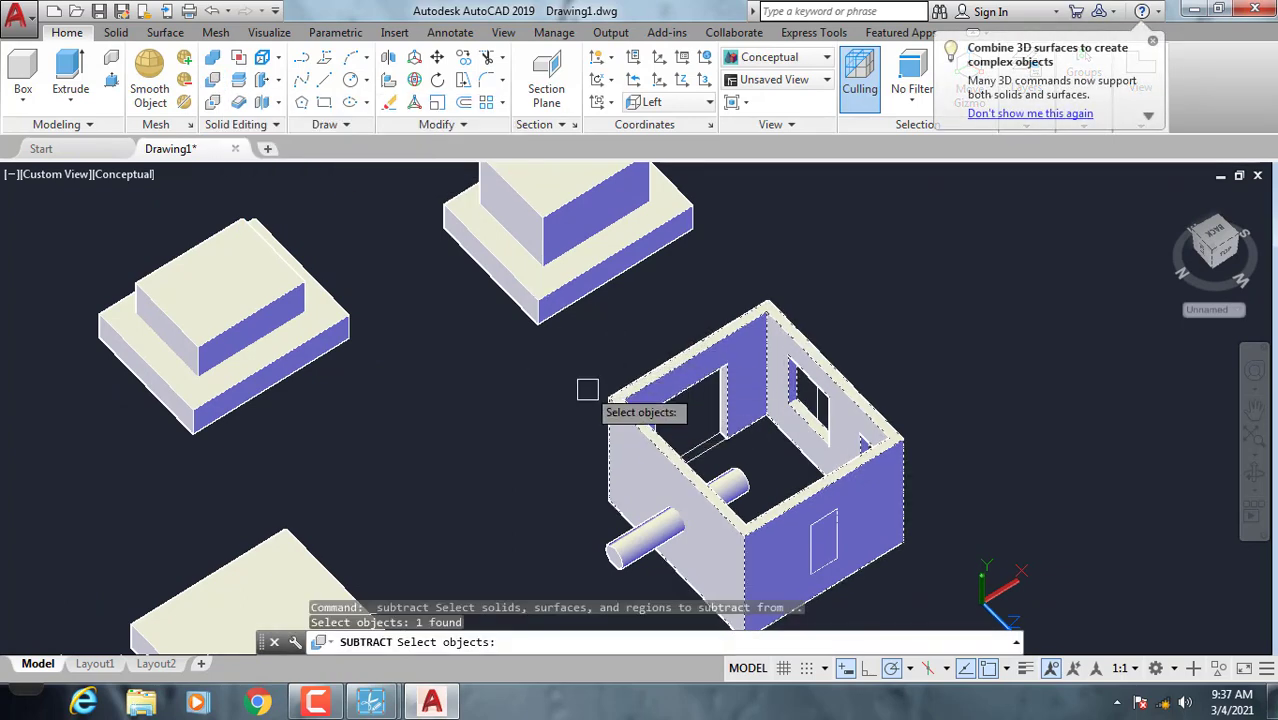
key(Return)
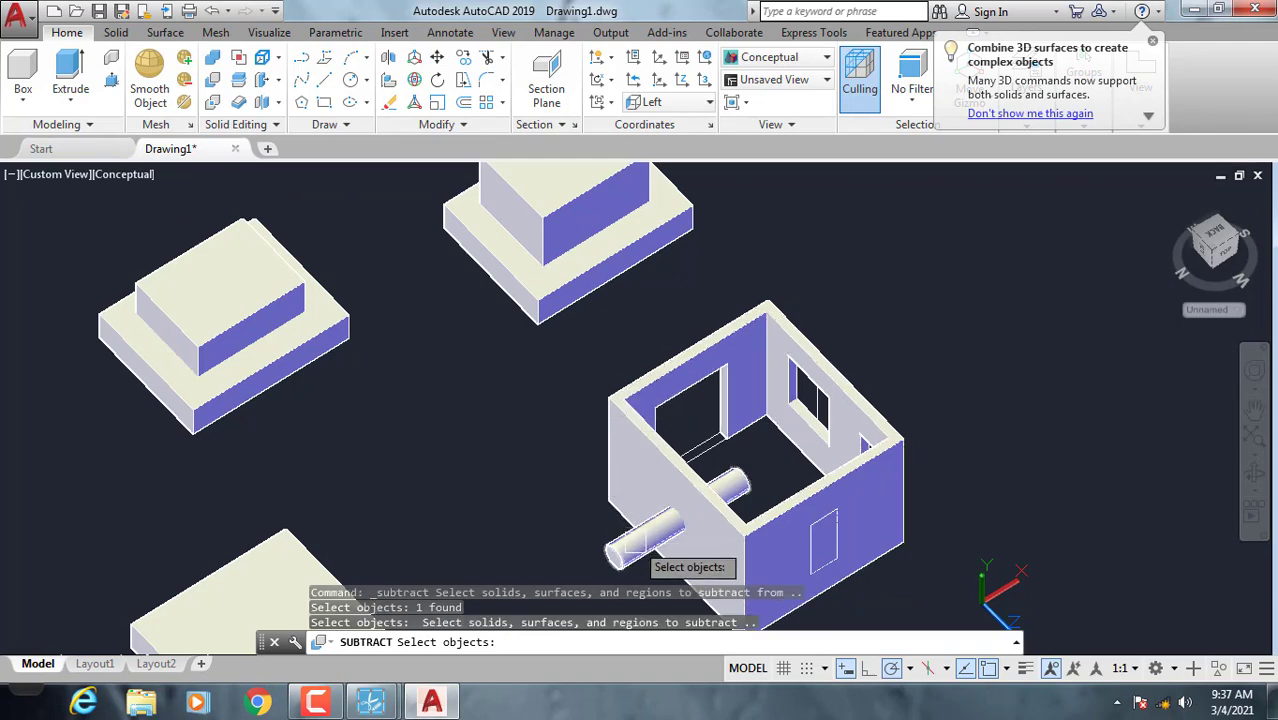
click(632, 543)
key(Return)
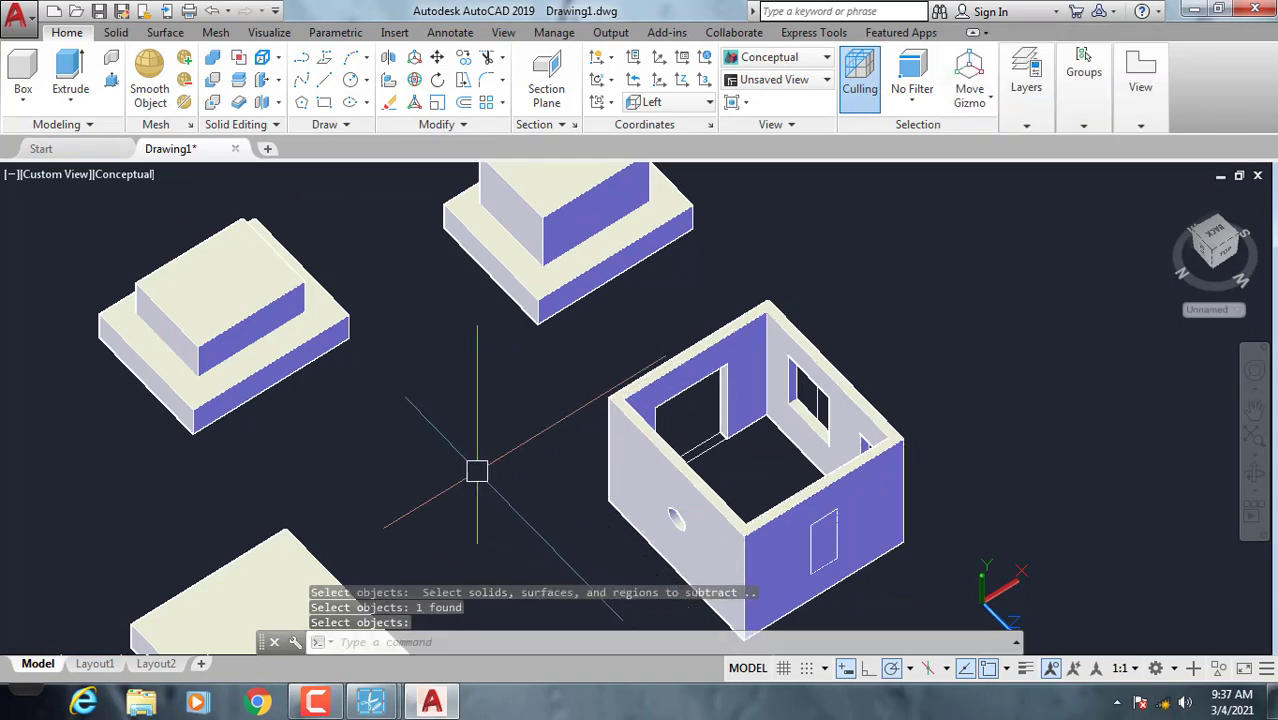
mouse_move(477, 471)
shift+middle_down()
mouse_move(474, 420)
mouse_move(736, 356)
mouse_move(507, 425)
shift+middle_up()
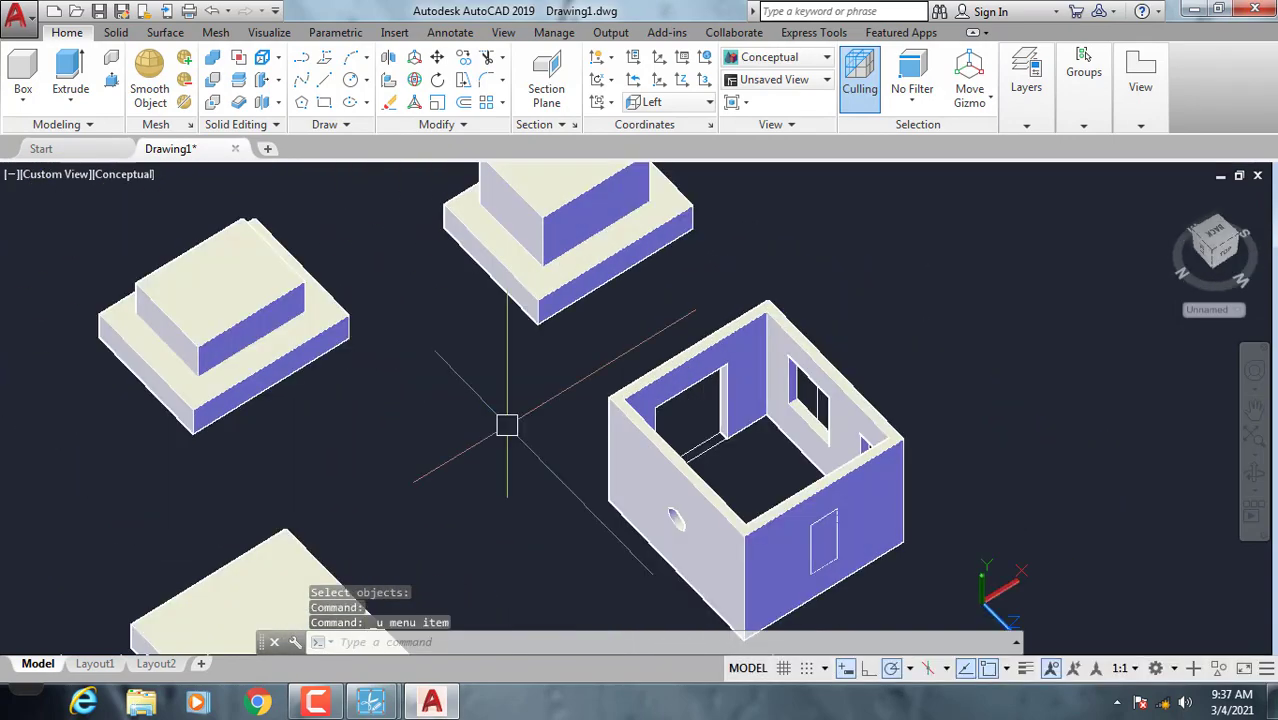
key(ctrl+z)
Switch to Top view and window-select the cylinder
scroll(569, 450, up, 2)
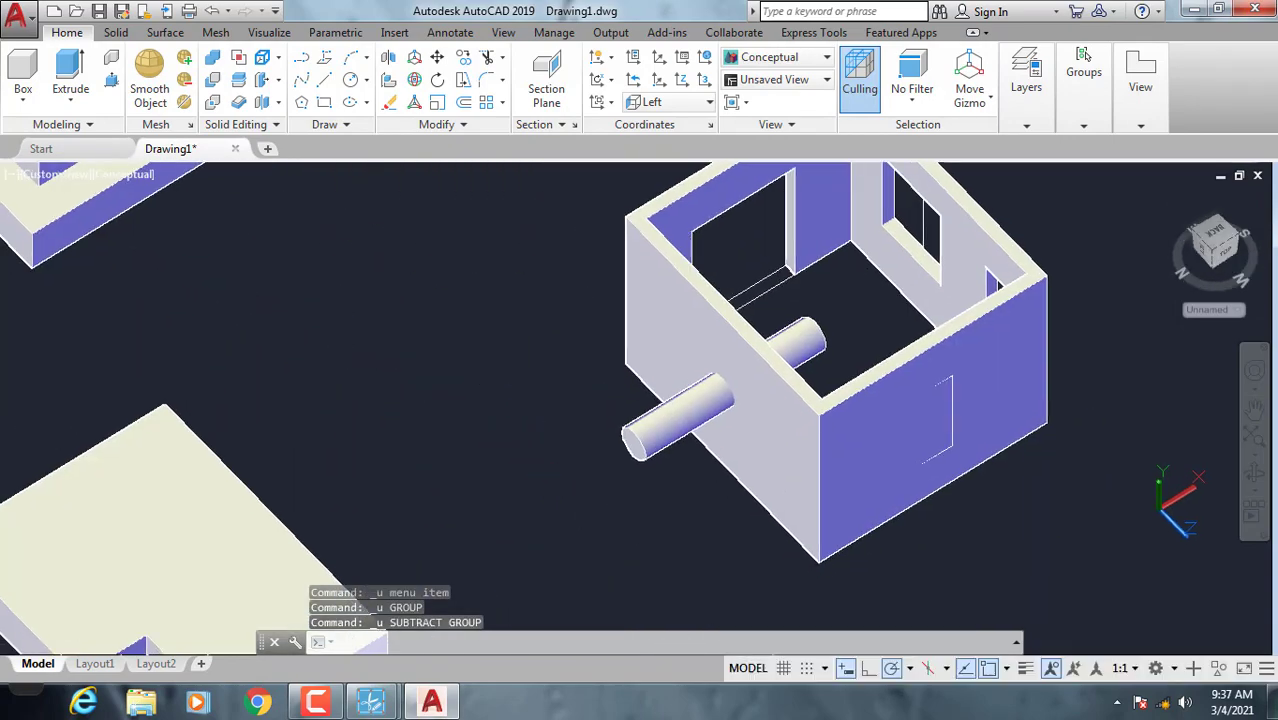
click(30, 176)
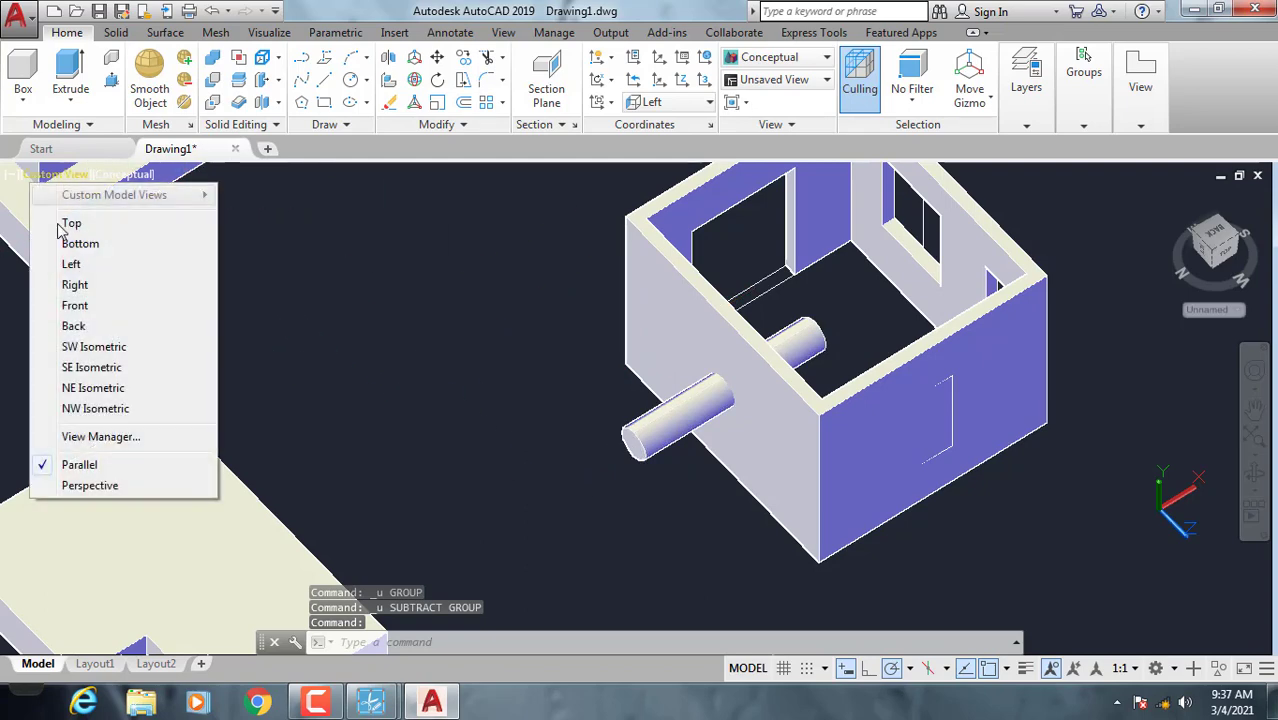
click(72, 223)
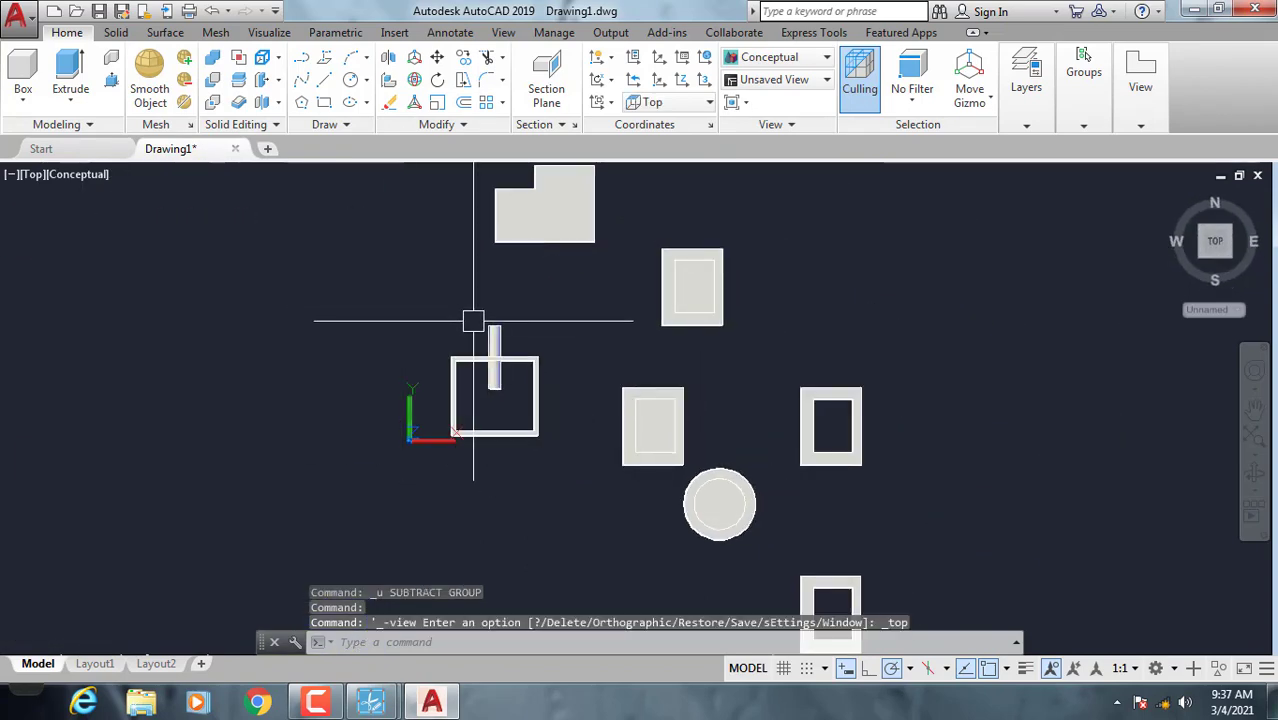
click(580, 352)
click(462, 319)
text(c)
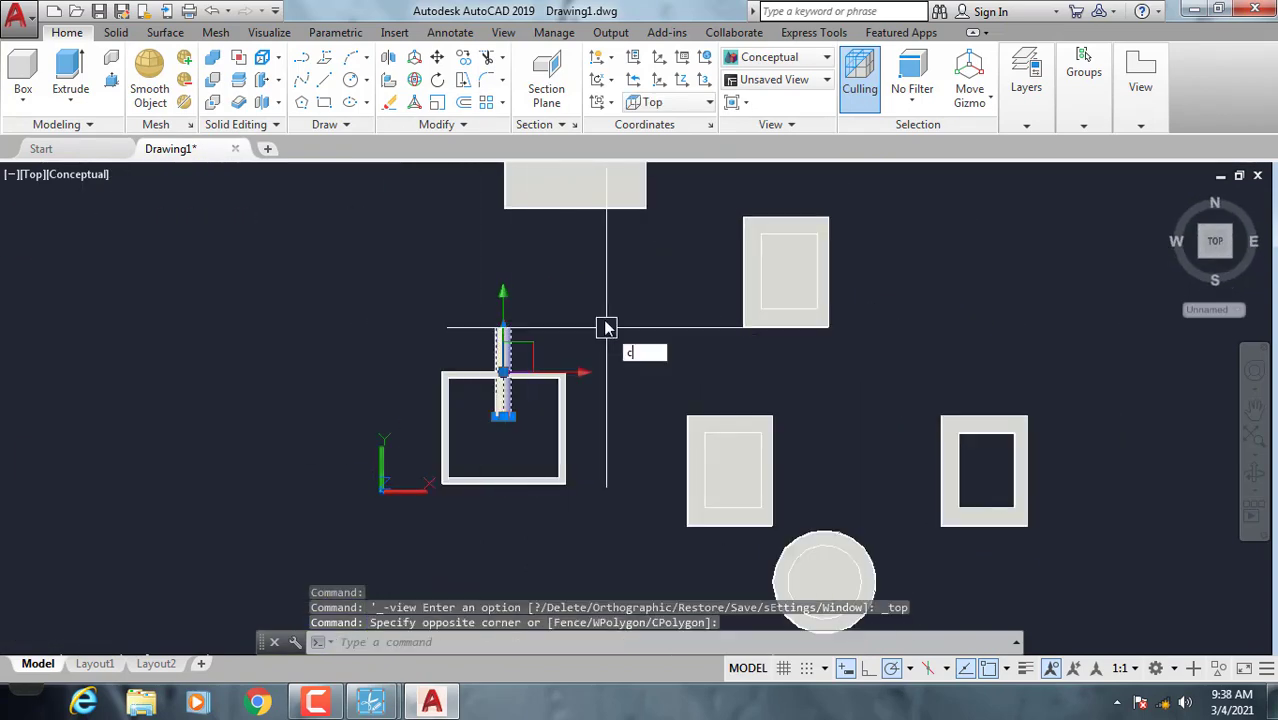
Copy the cylinder twice alongside itself, then return to SW Isometric view
text(o)
key(Return)
click(572, 301)
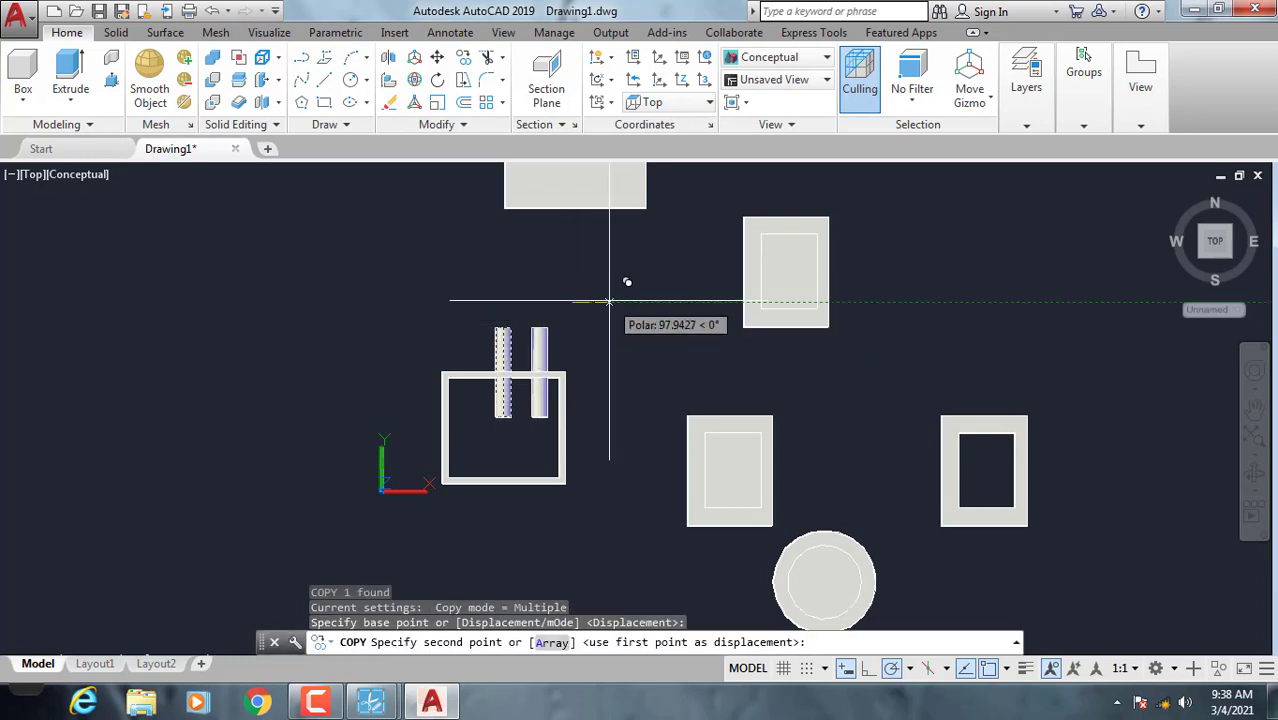
click(609, 301)
click(540, 300)
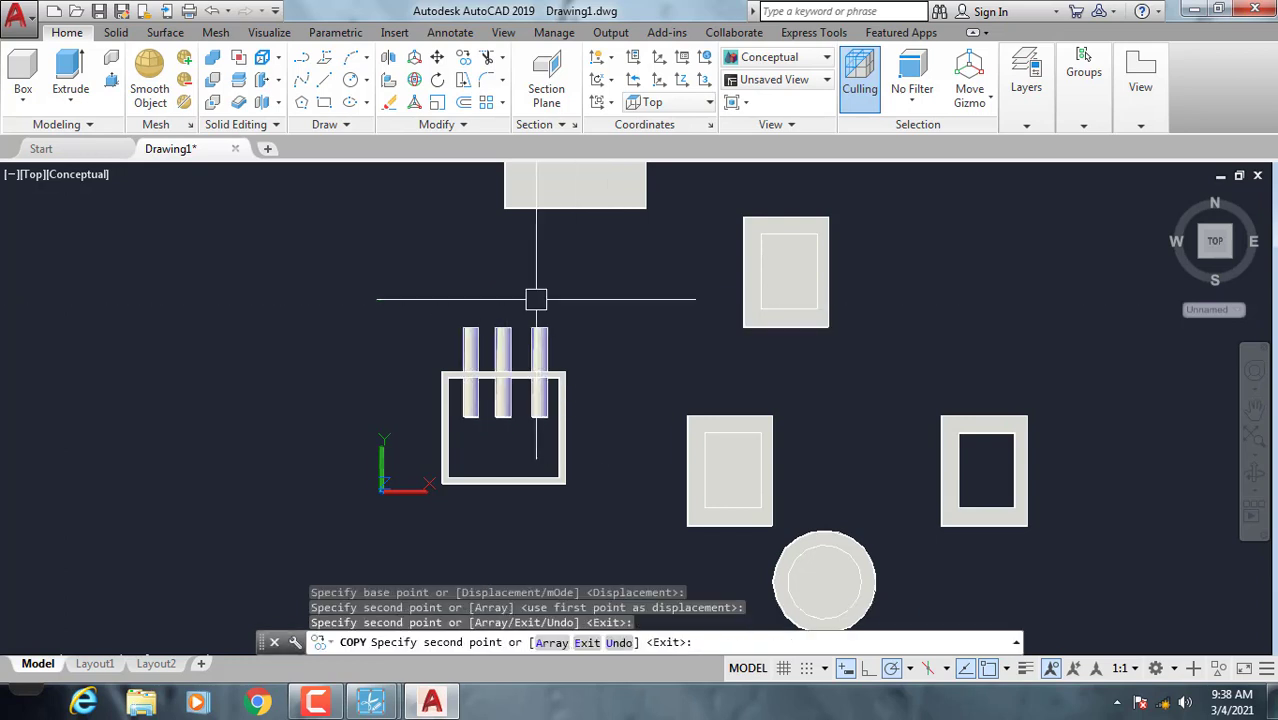
key(Escape)
click(33, 175)
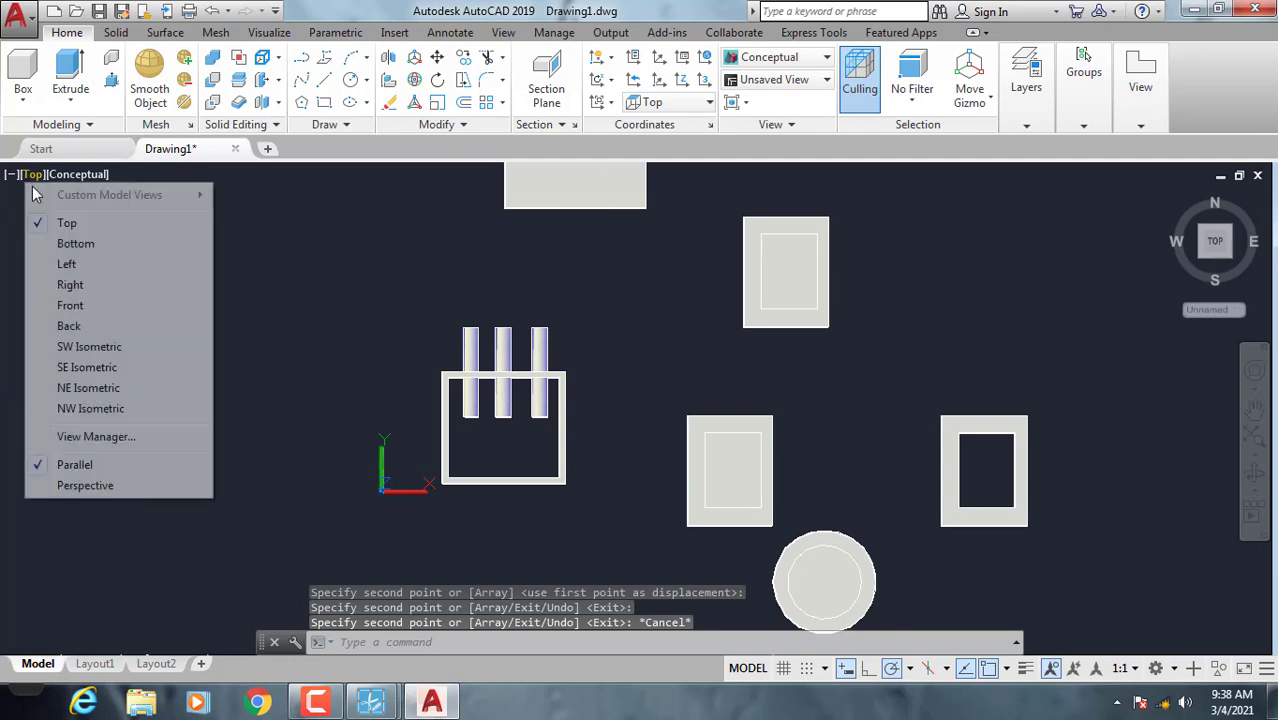
click(60, 344)
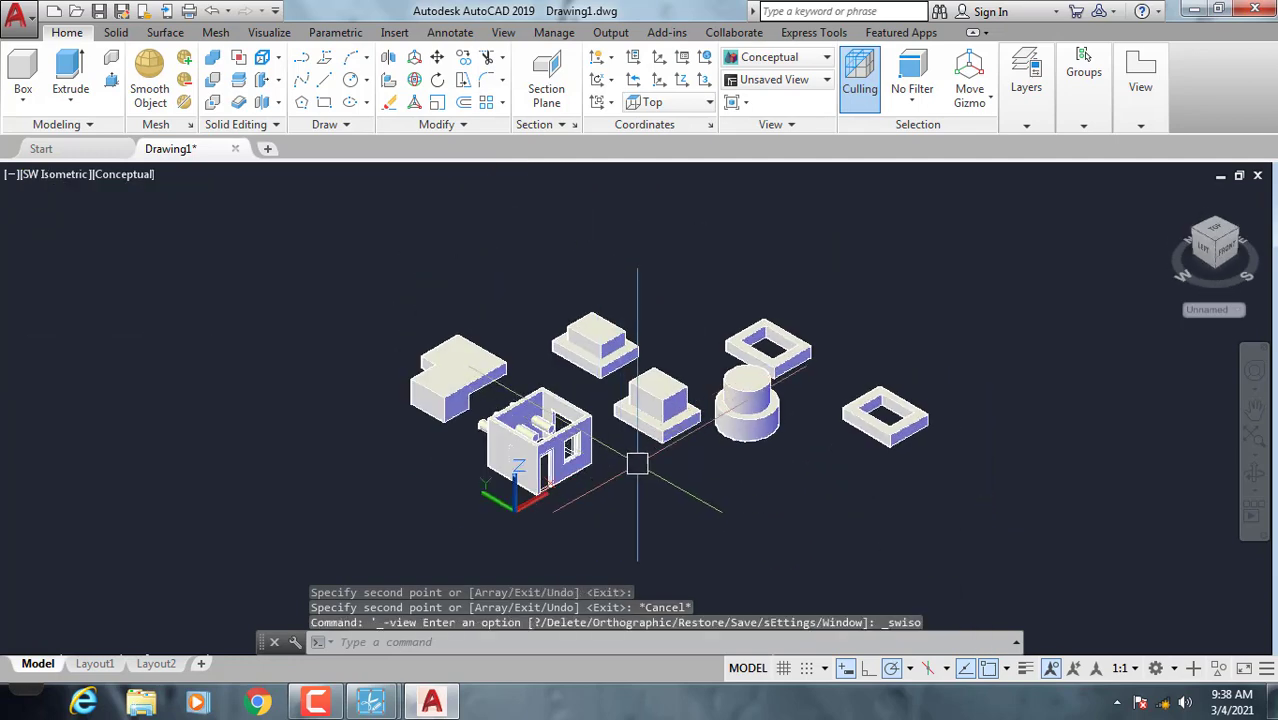
Orbit to face the wall and select the three cylinders, then clear the selection
shift+middle_drag(456, 463, 640, 460)
scroll(640, 430, up, 5)
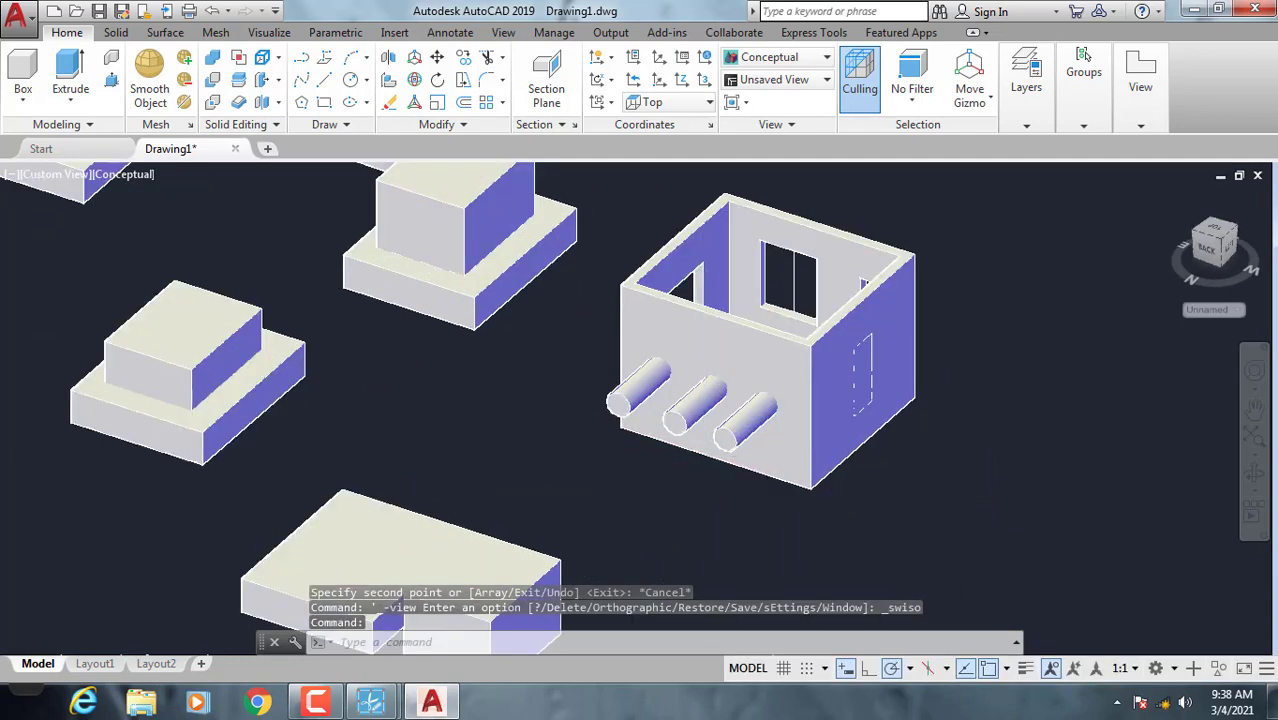
scroll(640, 430, up, 3)
scroll(600, 410, down, 1)
click(640, 420)
click(562, 372)
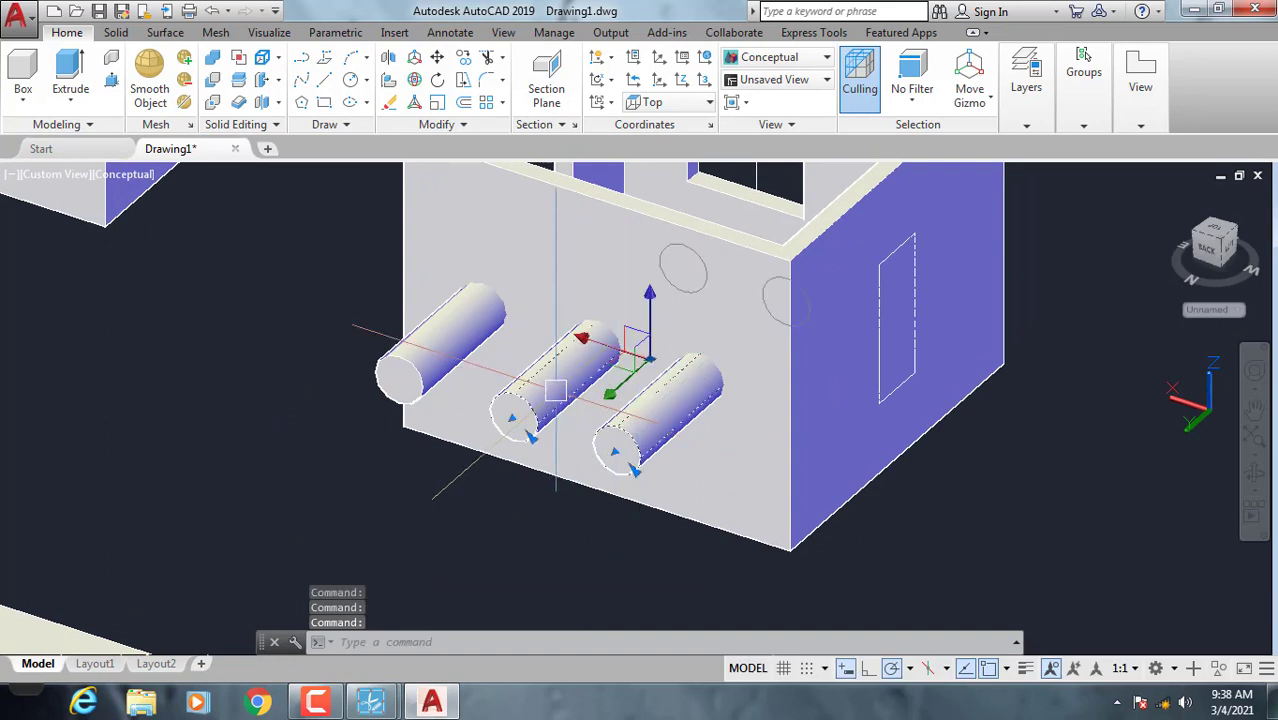
click(413, 354)
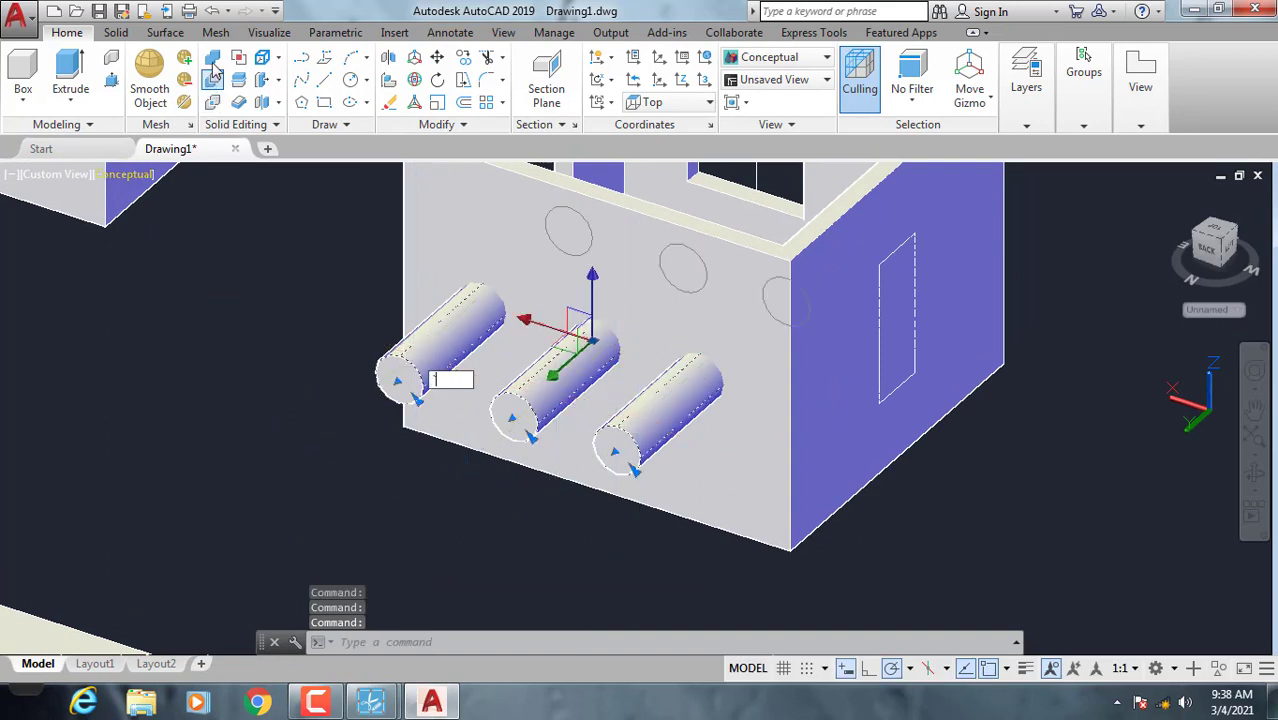
key(Escape)
key(Escape)
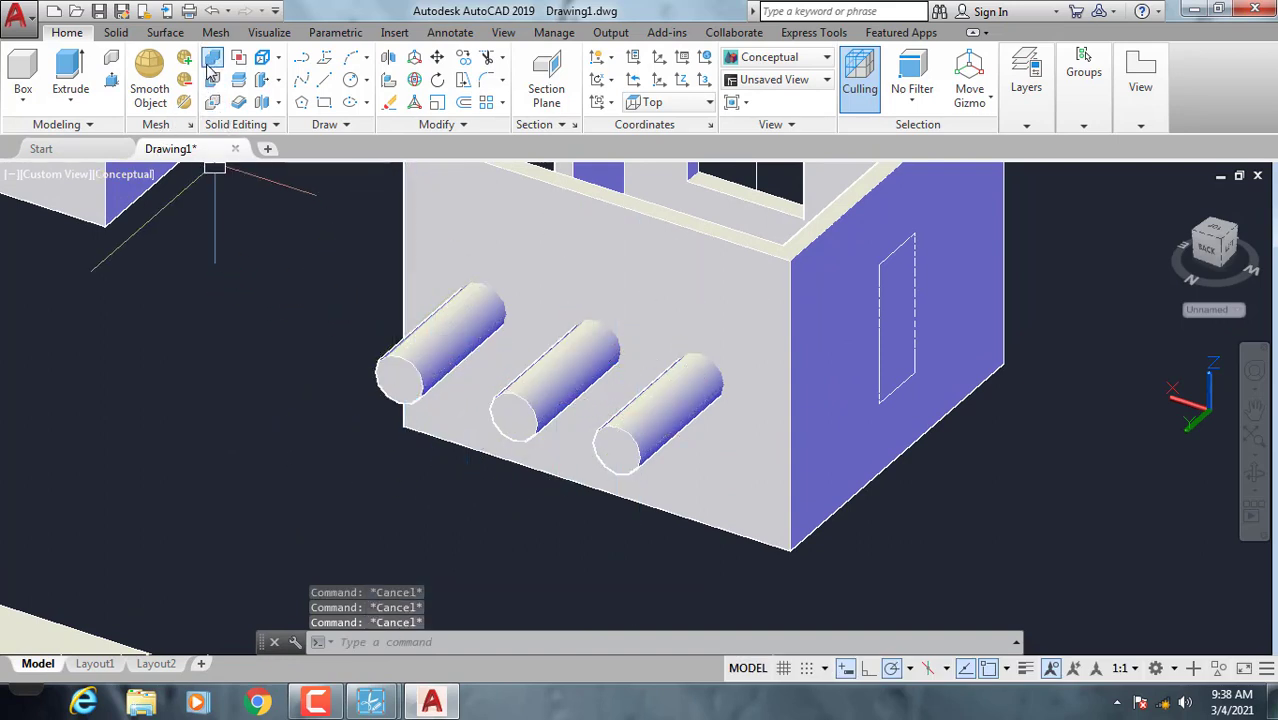
Union the three cylinders into a single solid
click(211, 62)
click(402, 358)
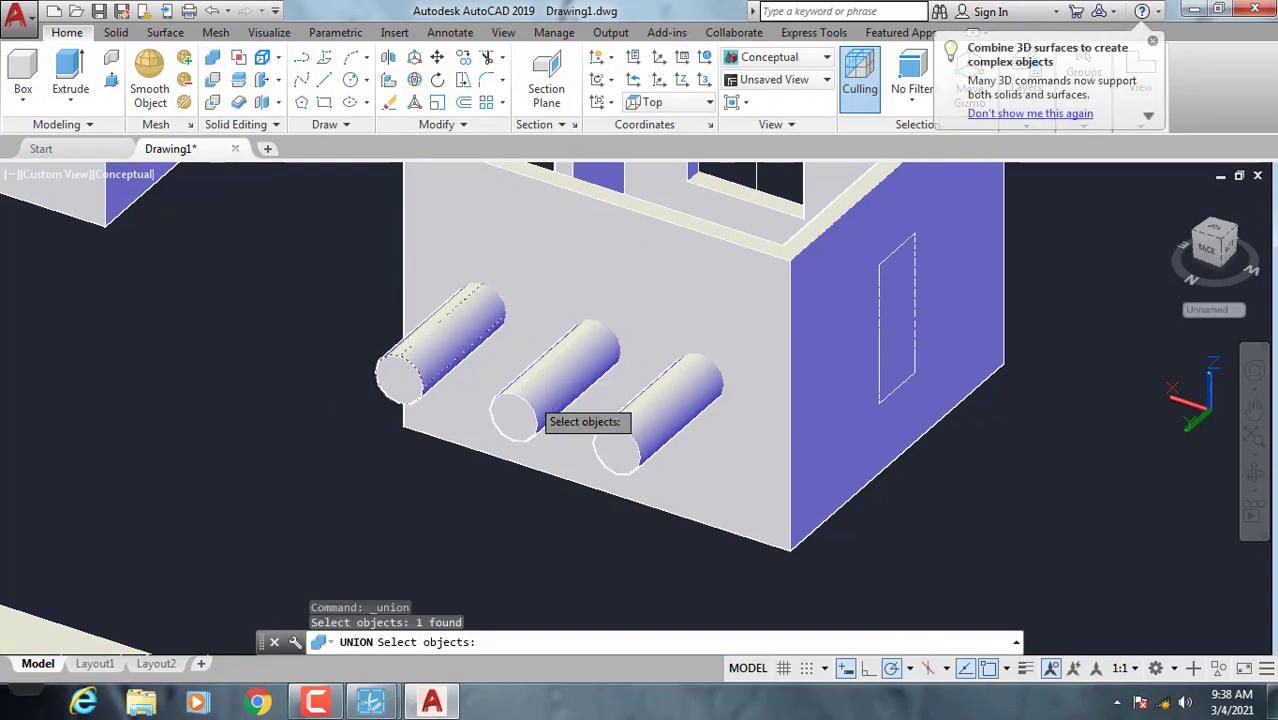
click(533, 398)
key(Return)
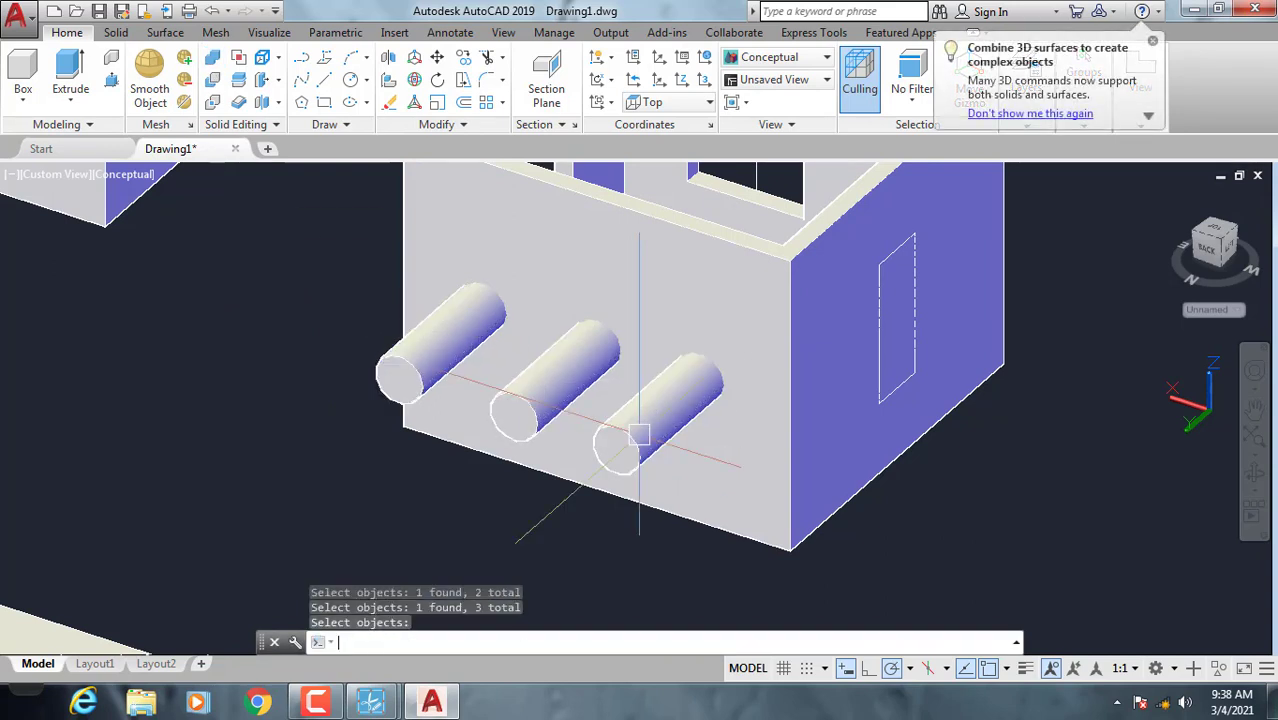
key(Return)
click(620, 428)
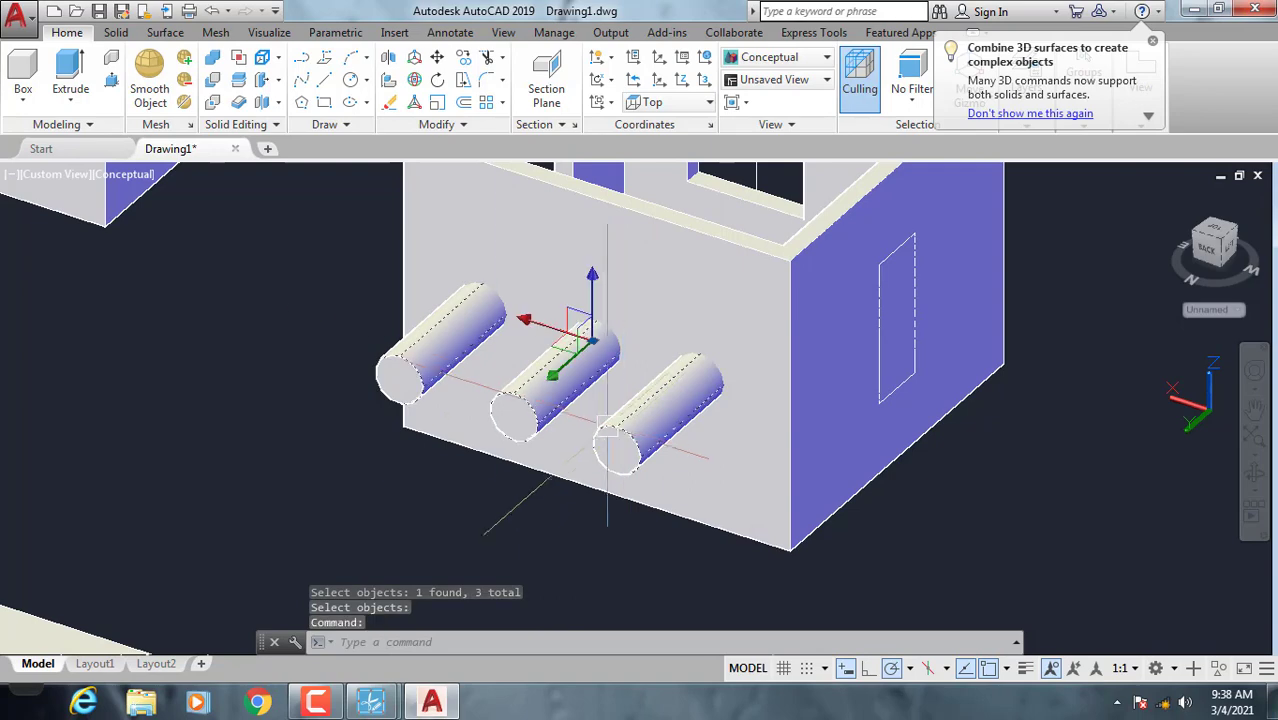
middle_drag(457, 191, 447, 236)
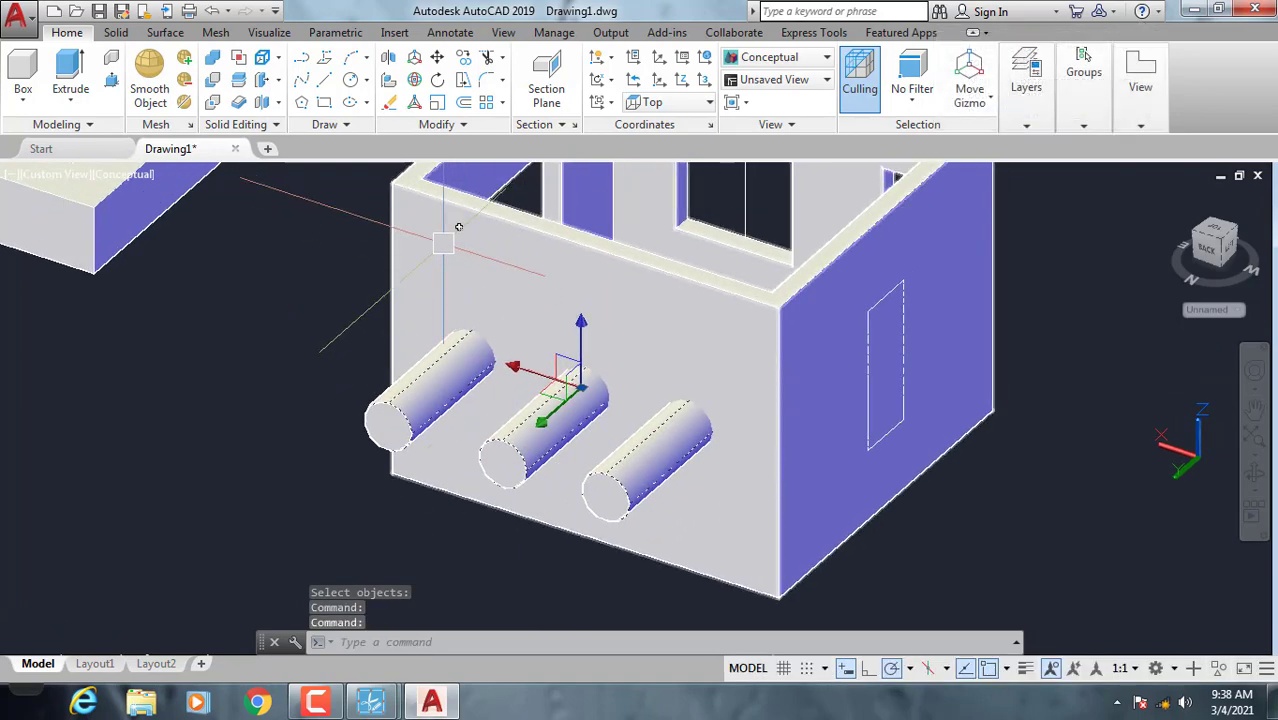
key(Escape)
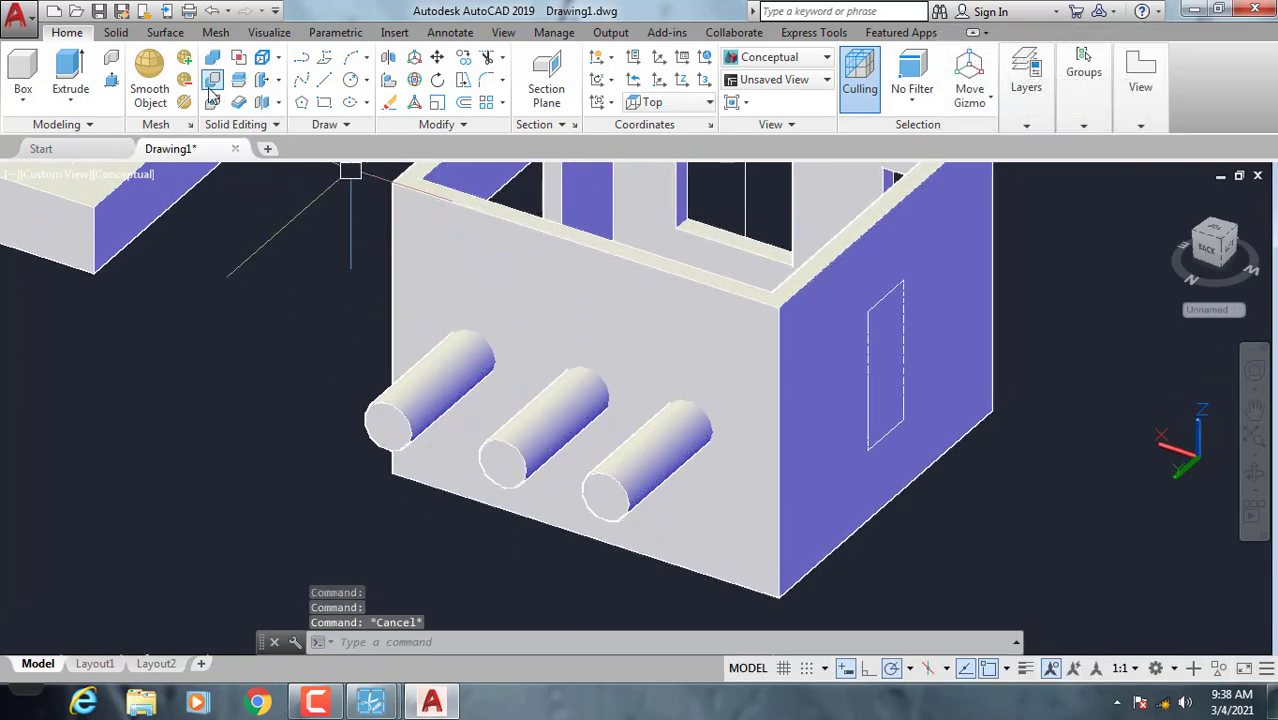
Subtract the merged cylinders from the room wall and orbit to view the three holes
click(211, 84)
click(510, 228)
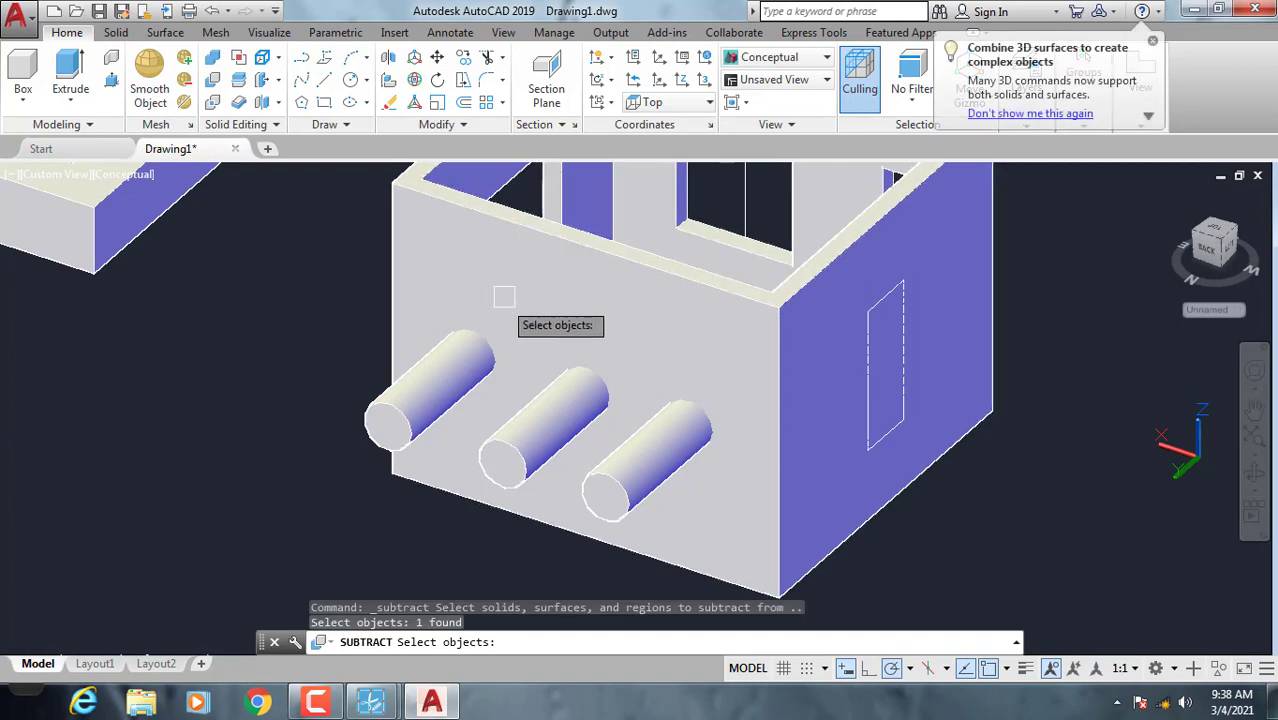
key(Return)
click(427, 399)
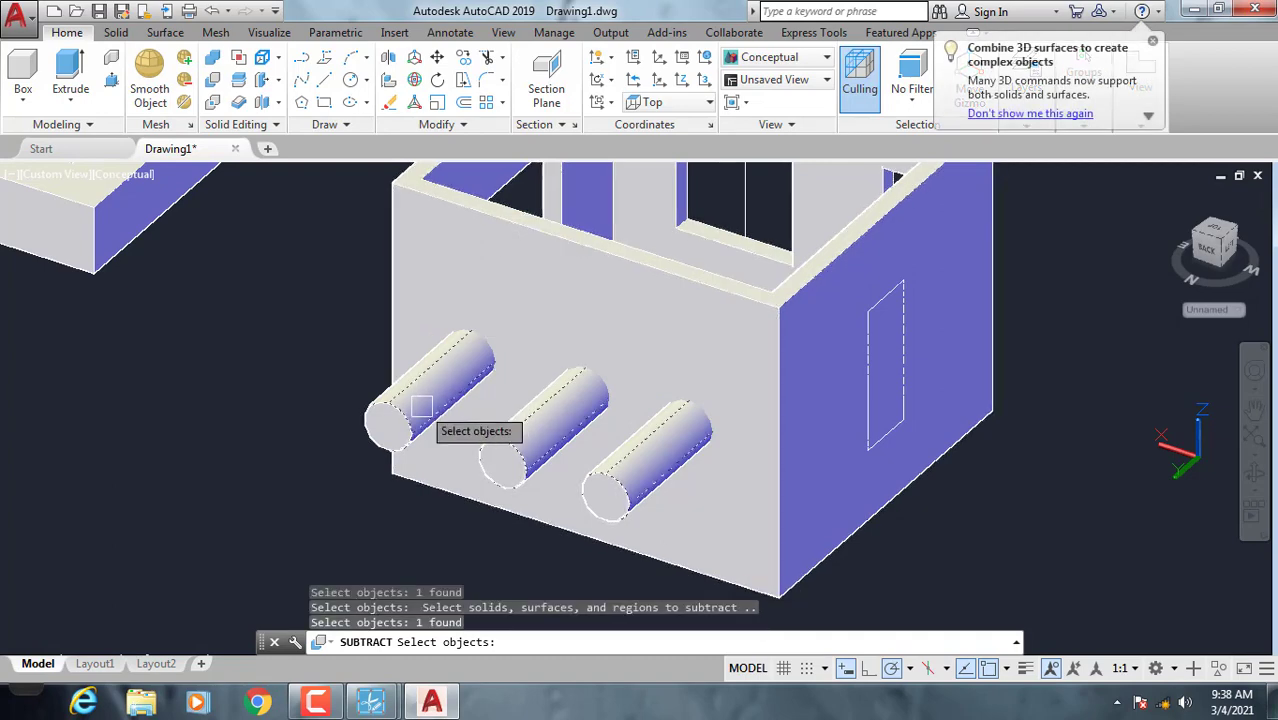
key(Return)
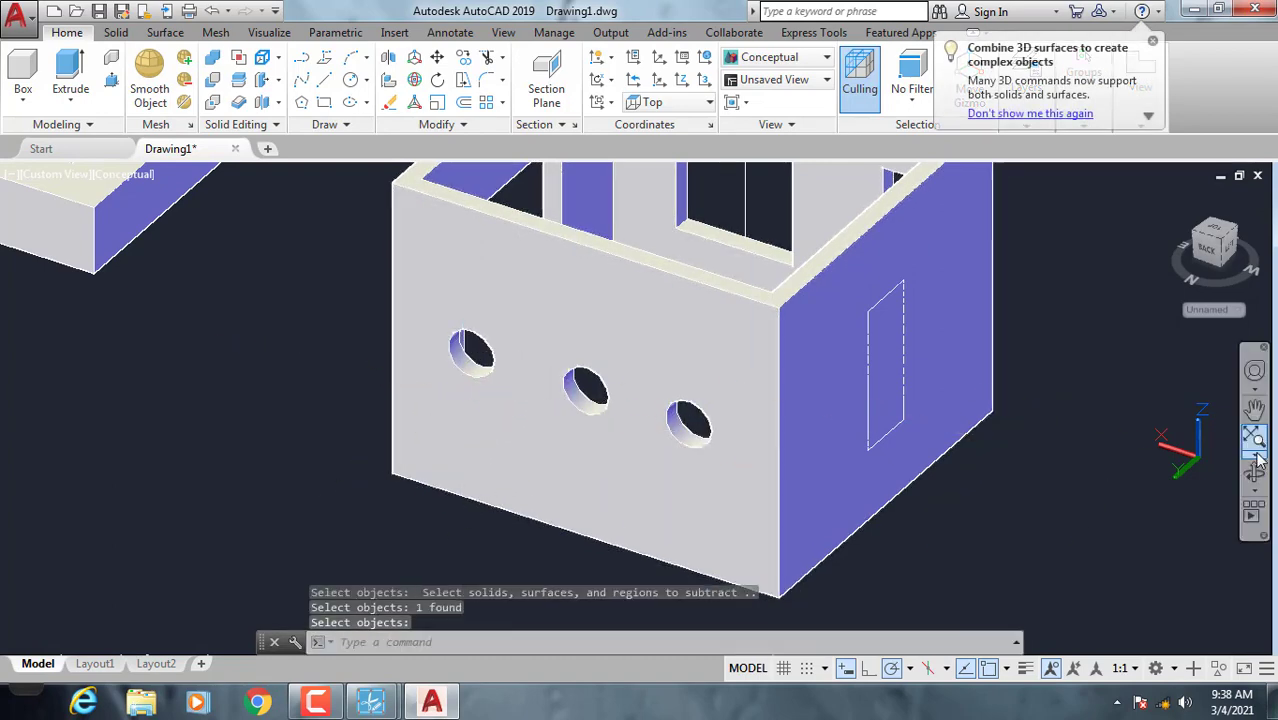
click(1256, 468)
mouse_move(522, 434)
mouse_down()
mouse_move(710, 401)
mouse_move(921, 428)
mouse_move(689, 423)
mouse_move(565, 463)
mouse_move(502, 448)
mouse_up()
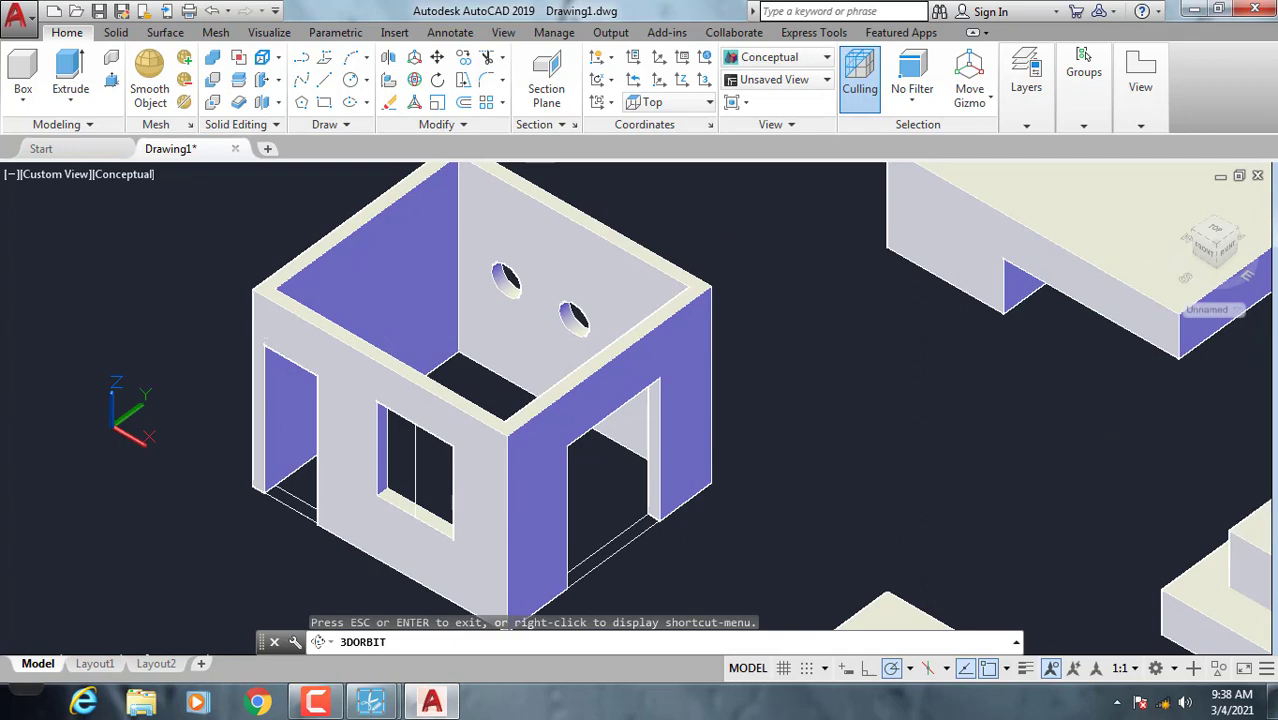
Exit orbit and zoom out over all the solids. Pan and zoom in until the stepped block fills the view
scroll(485, 430, down, 2)
key(Escape)
scroll(485, 430, down, 3)
scroll(485, 430, down, 3)
scroll(485, 430, down, 2)
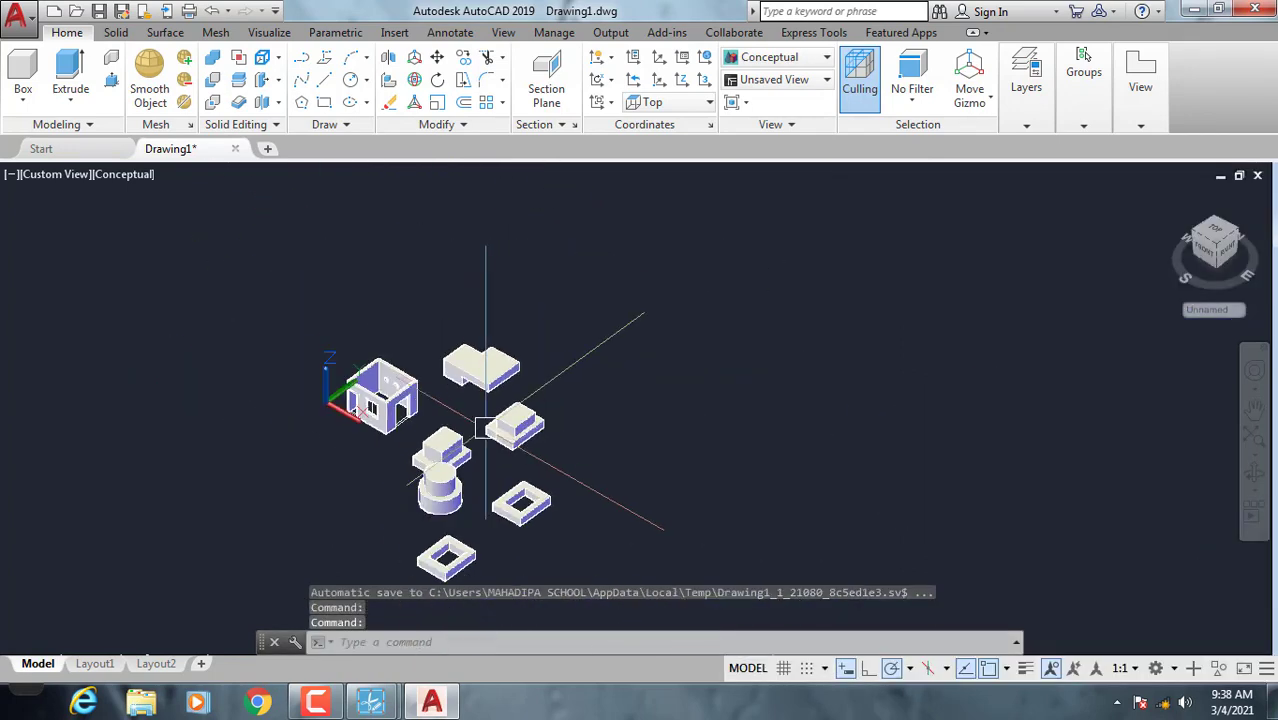
scroll(500, 420, up, 3)
scroll(428, 428, up, 3)
middle_drag(428, 428, 639, 371)
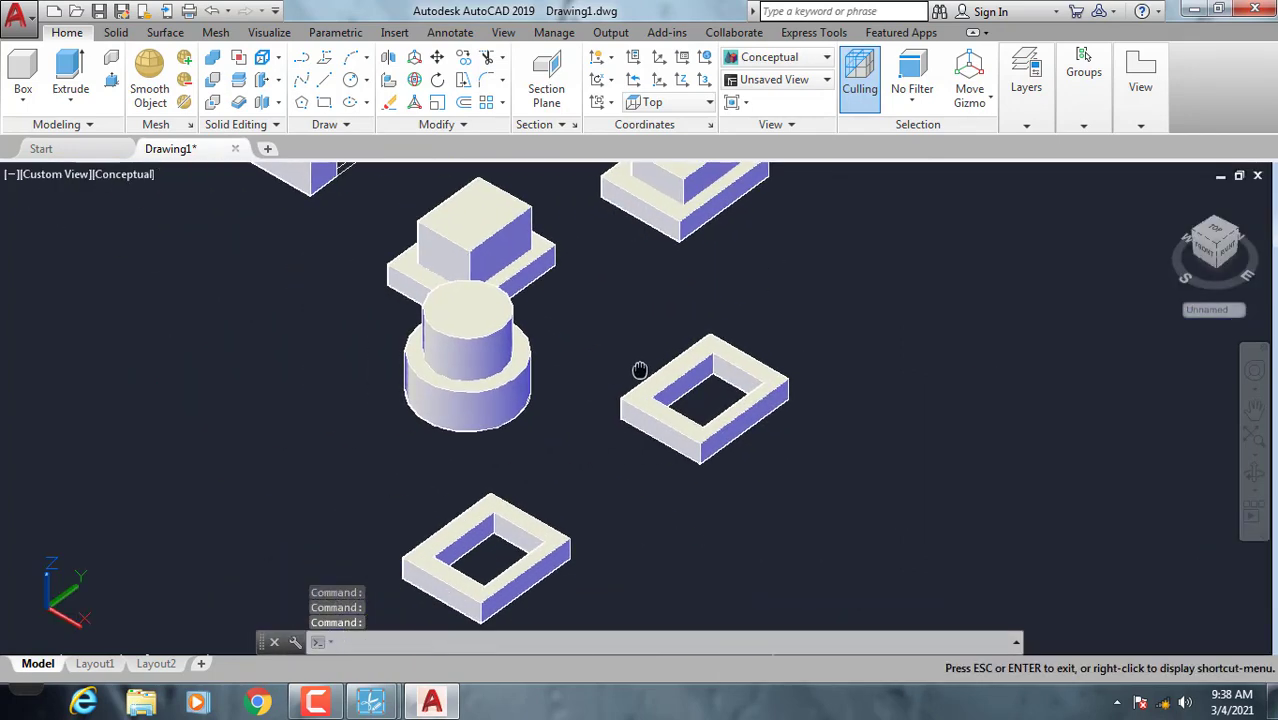
scroll(521, 460, up, 1)
middle_drag(677, 452, 646, 617)
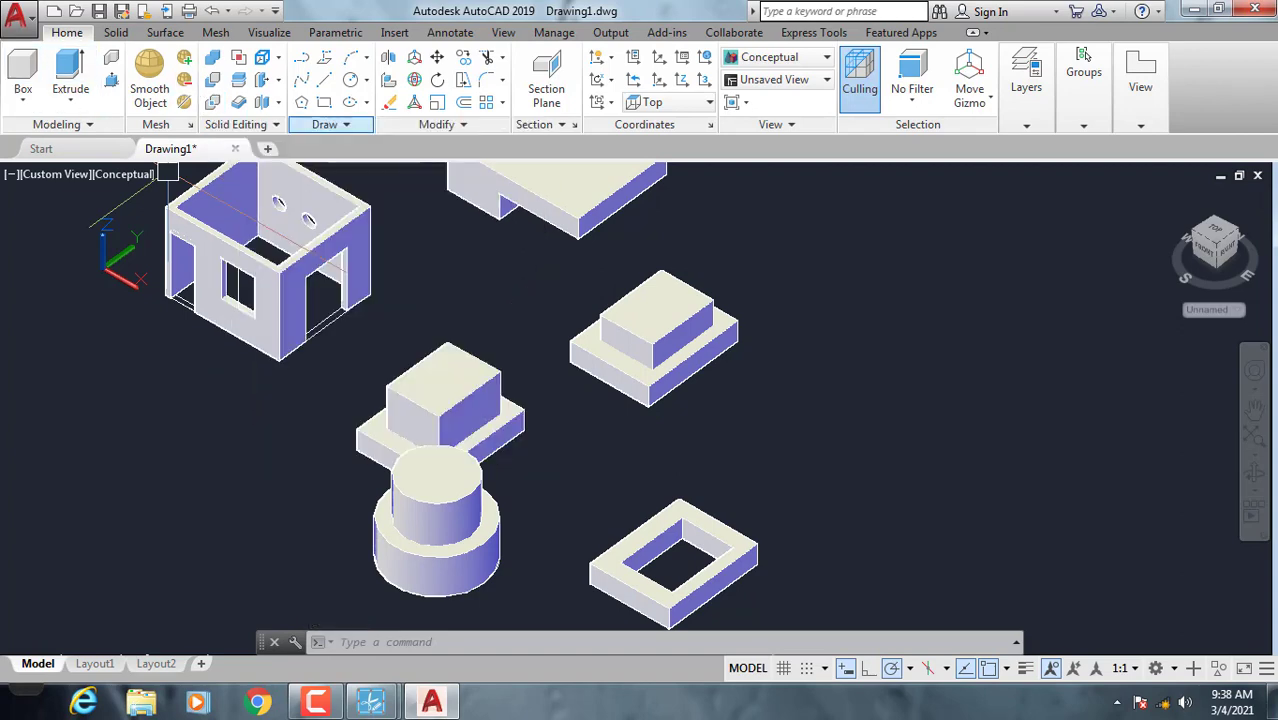
scroll(639, 261, up, 2)
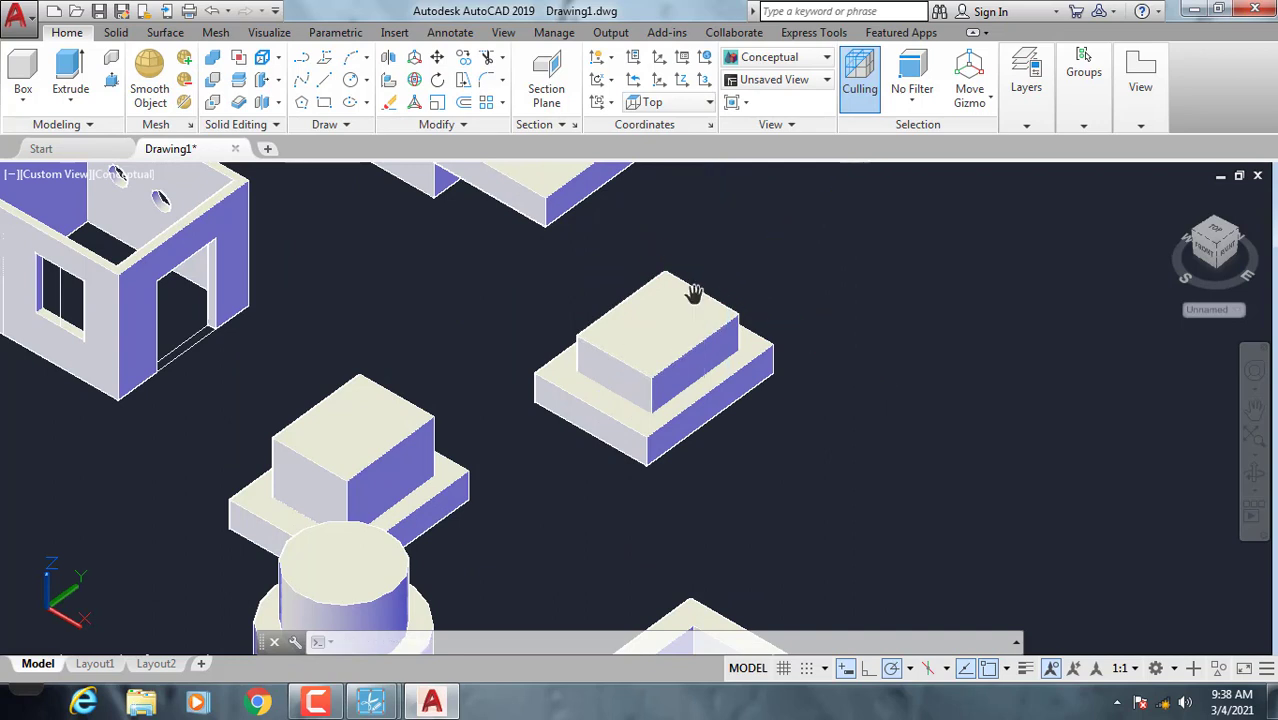
Draw a sphere centred on the stepped block's corner
scroll(693, 286, up, 1)
click(22, 100)
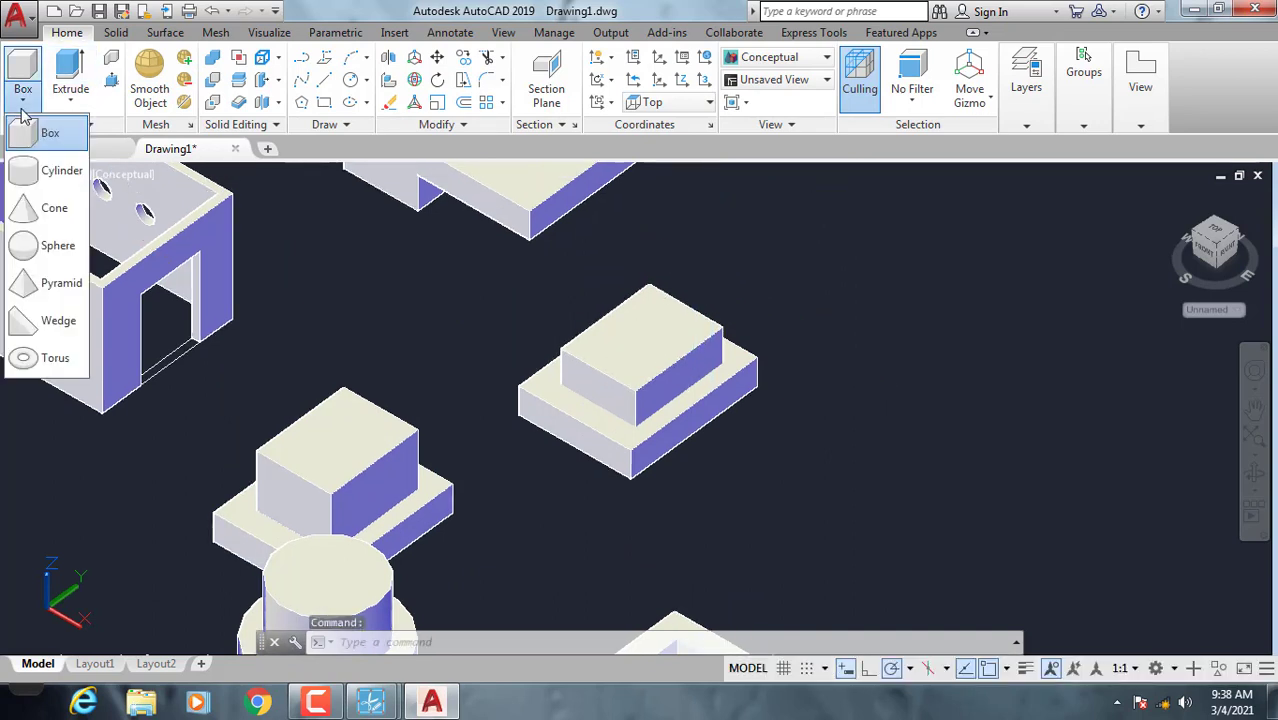
click(57, 250)
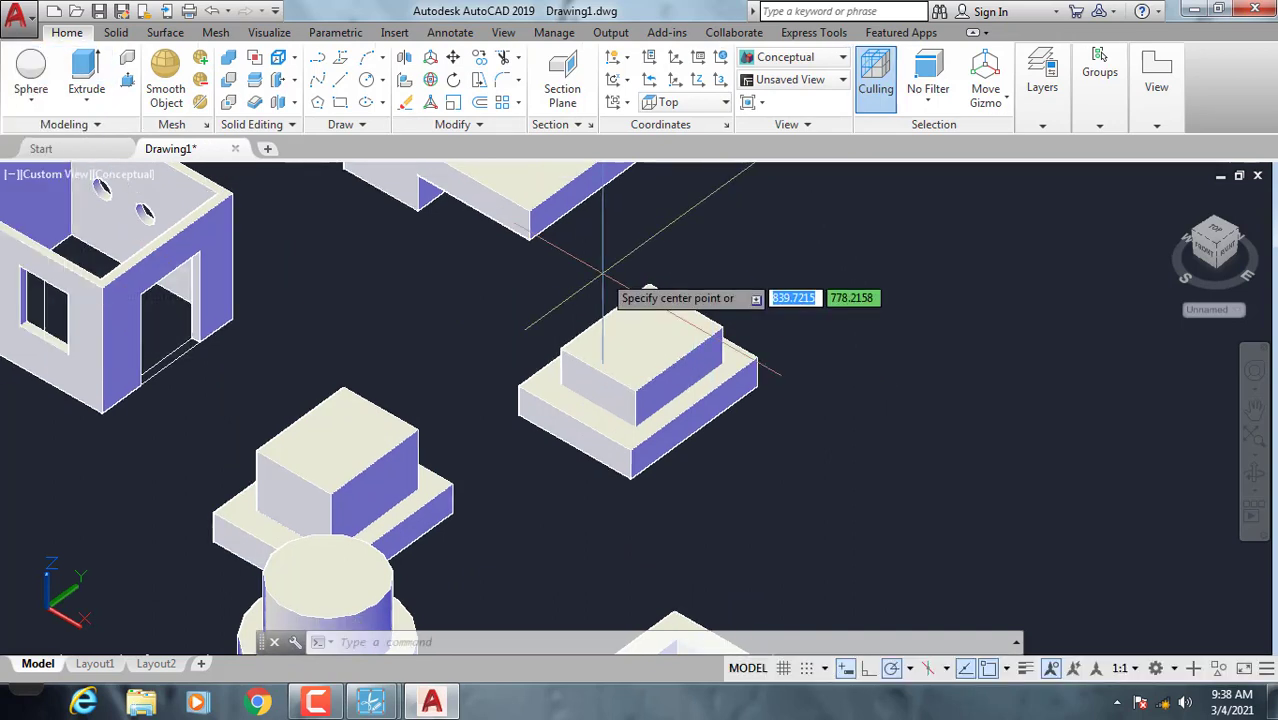
click(685, 299)
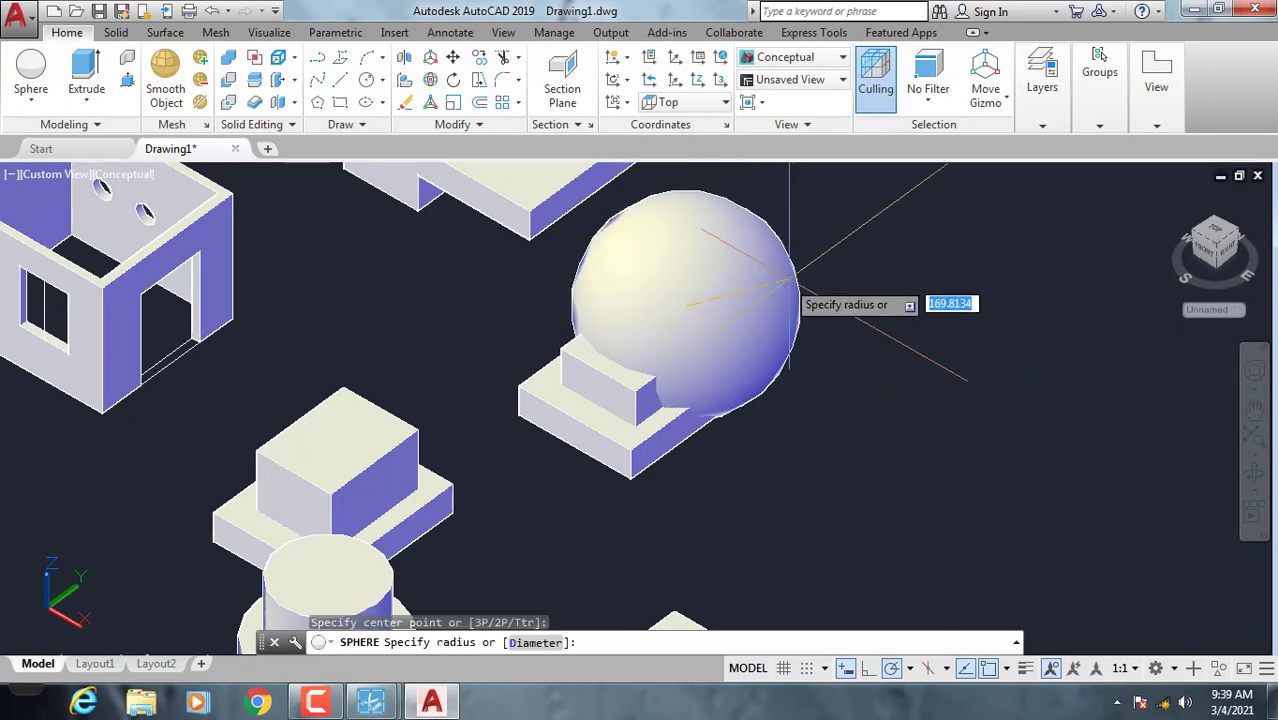
click(775, 306)
scroll(652, 325, up, 2)
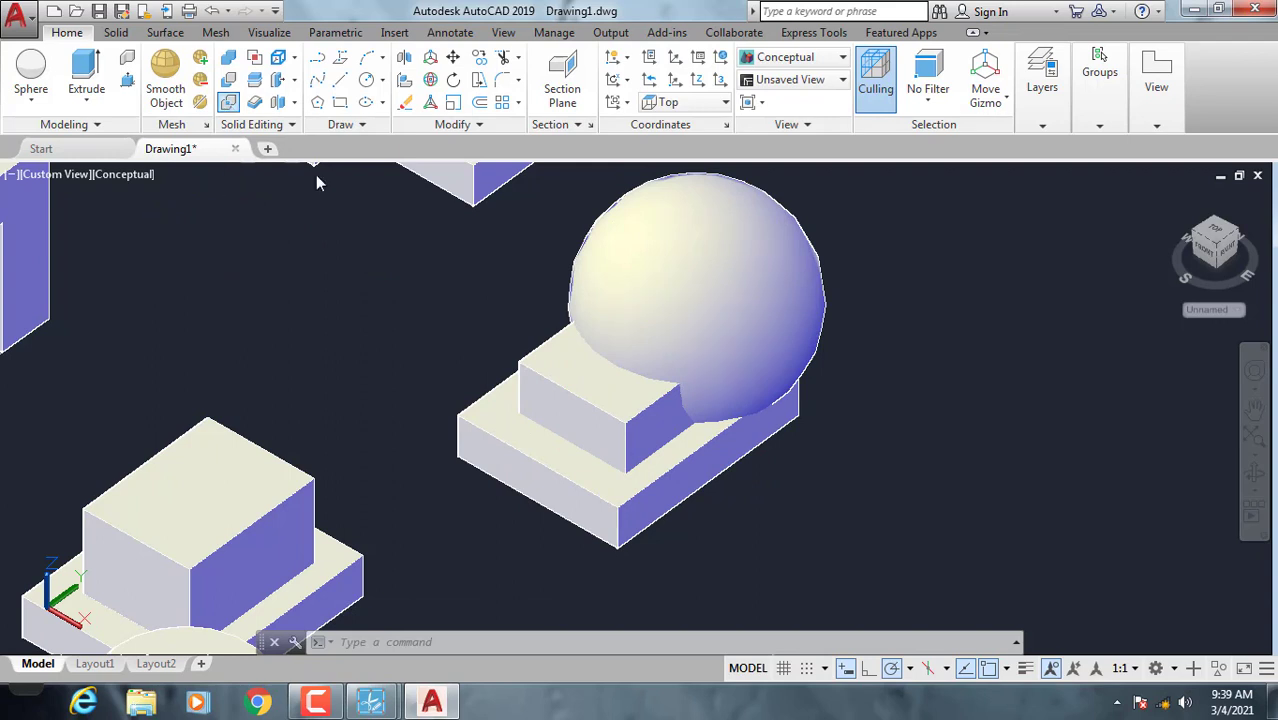
Intersect the block's upper box with the sphere to keep their rounded overlap
click(228, 102)
click(540, 398)
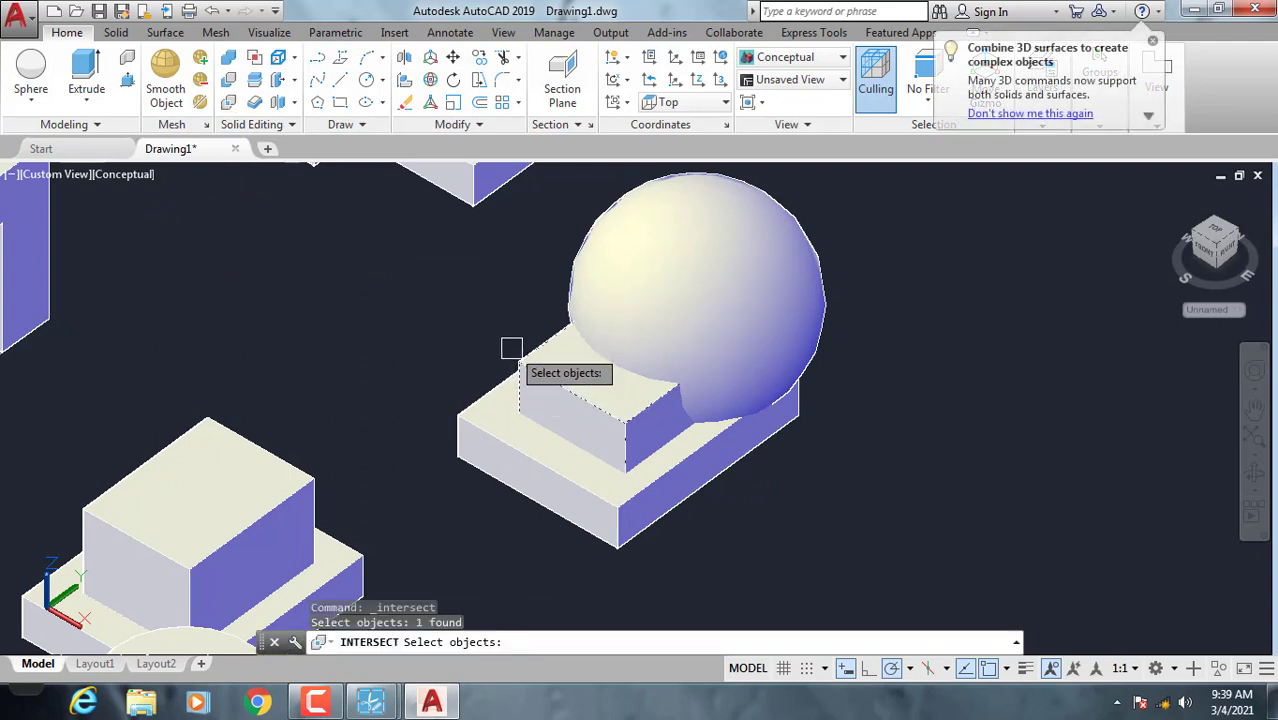
click(667, 290)
key(Return)
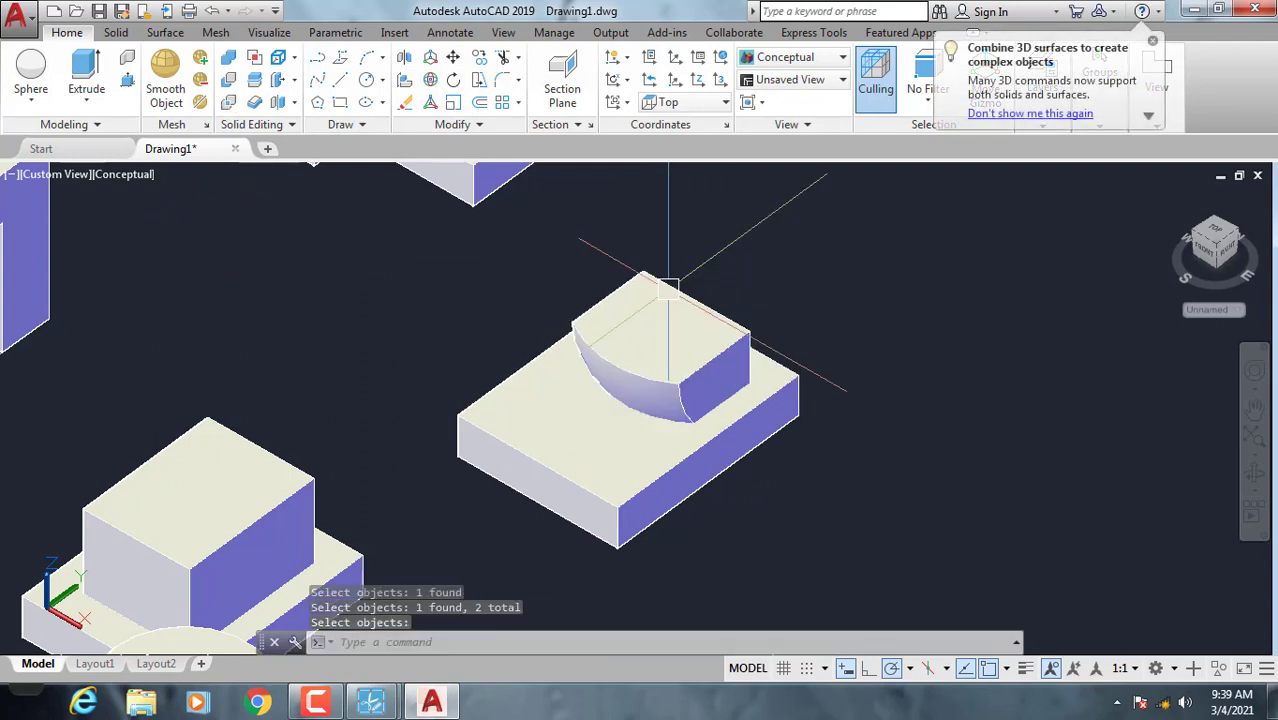
Orbit, zoom out and pan to frame the holed room, hollow frames, L-block, cylinder and curved-top block
mouse_move(856, 442)
shift+middle_down()
mouse_move(765, 408)
mouse_move(611, 379)
mouse_move(679, 365)
mouse_move(747, 382)
mouse_move(776, 417)
mouse_move(599, 442)
mouse_move(620, 428)
mouse_move(642, 466)
mouse_move(628, 434)
mouse_move(264, 417)
mouse_move(620, 430)
shift+middle_up()
scroll(776, 417, down, 5)
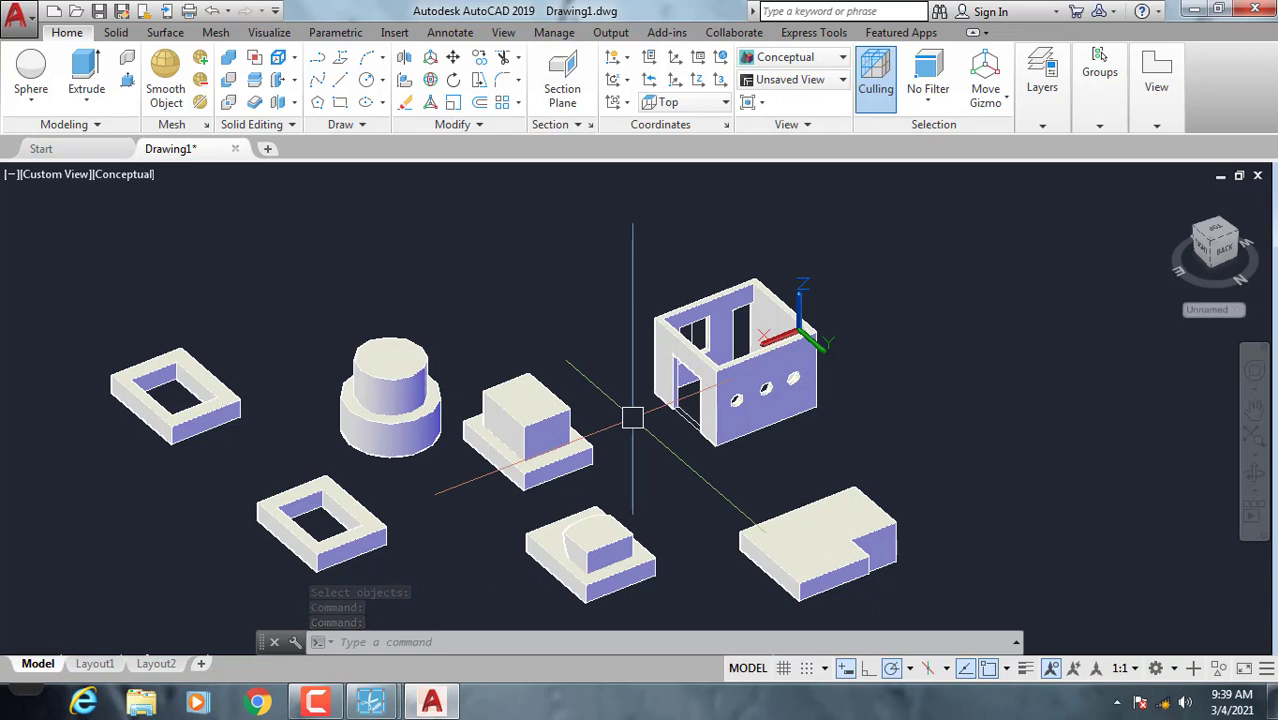
mouse_move(630, 418)
middle_down()
mouse_move(753, 456)
mouse_move(984, 405)
mouse_move(907, 413)
middle_up()
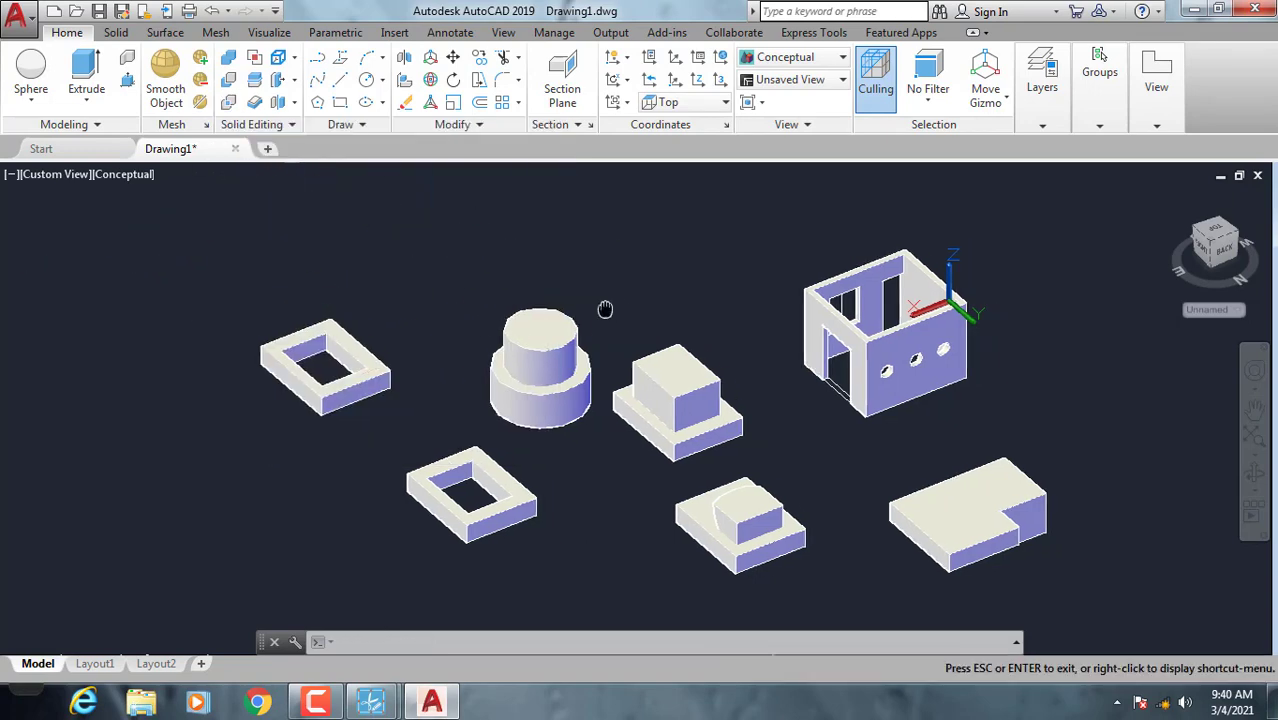
mouse_move(600, 320)
middle_down()
mouse_move(510, 292)
mouse_move(495, 315)
middle_up()
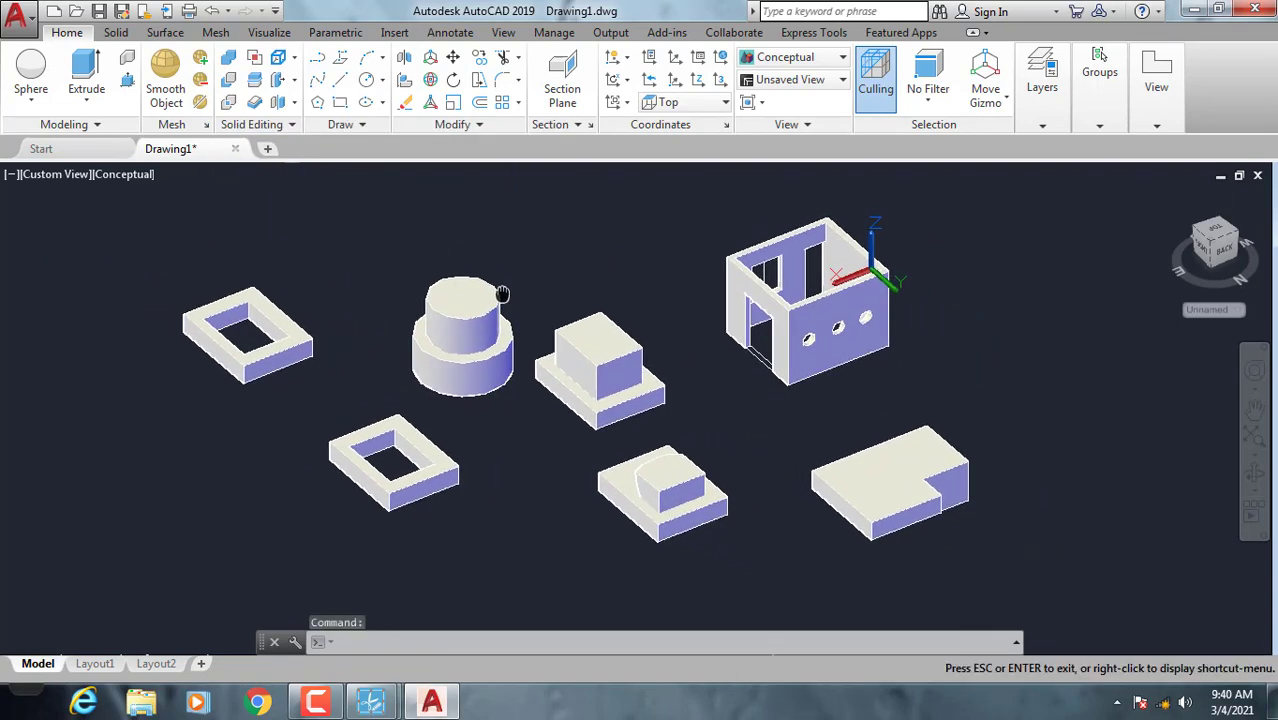
middle_drag(480, 272, 512, 289)
key(Escape)
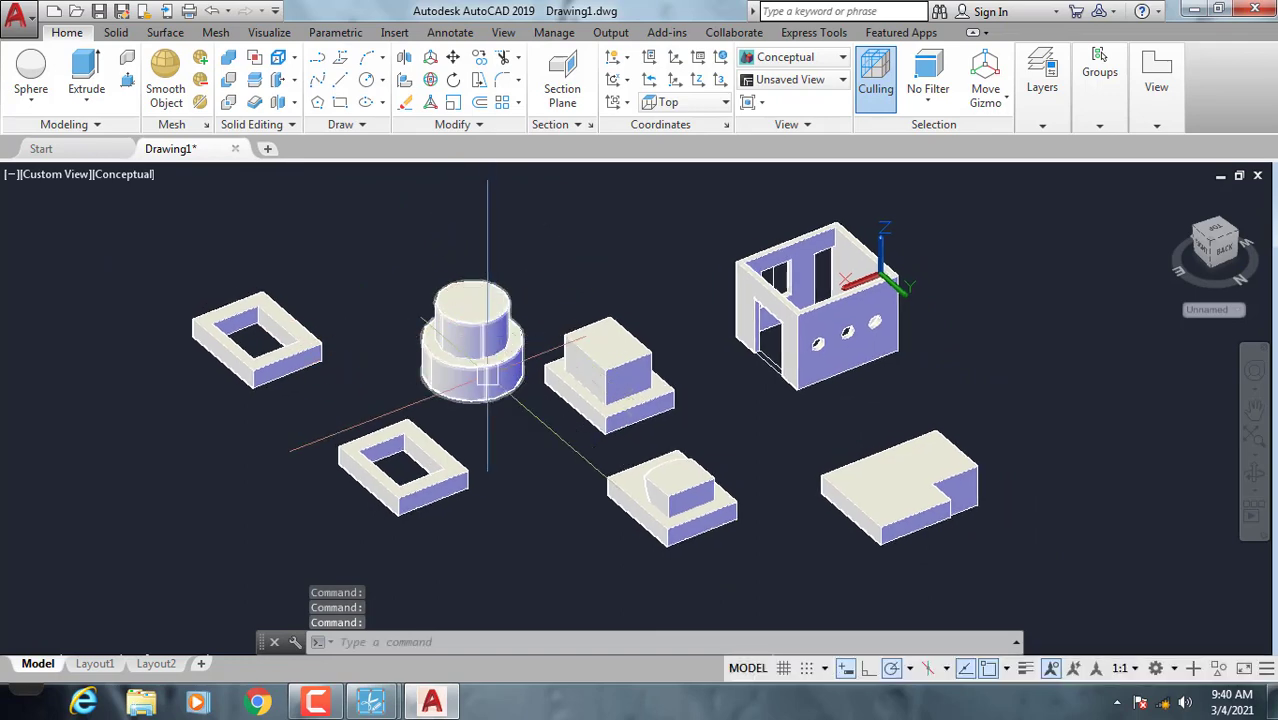